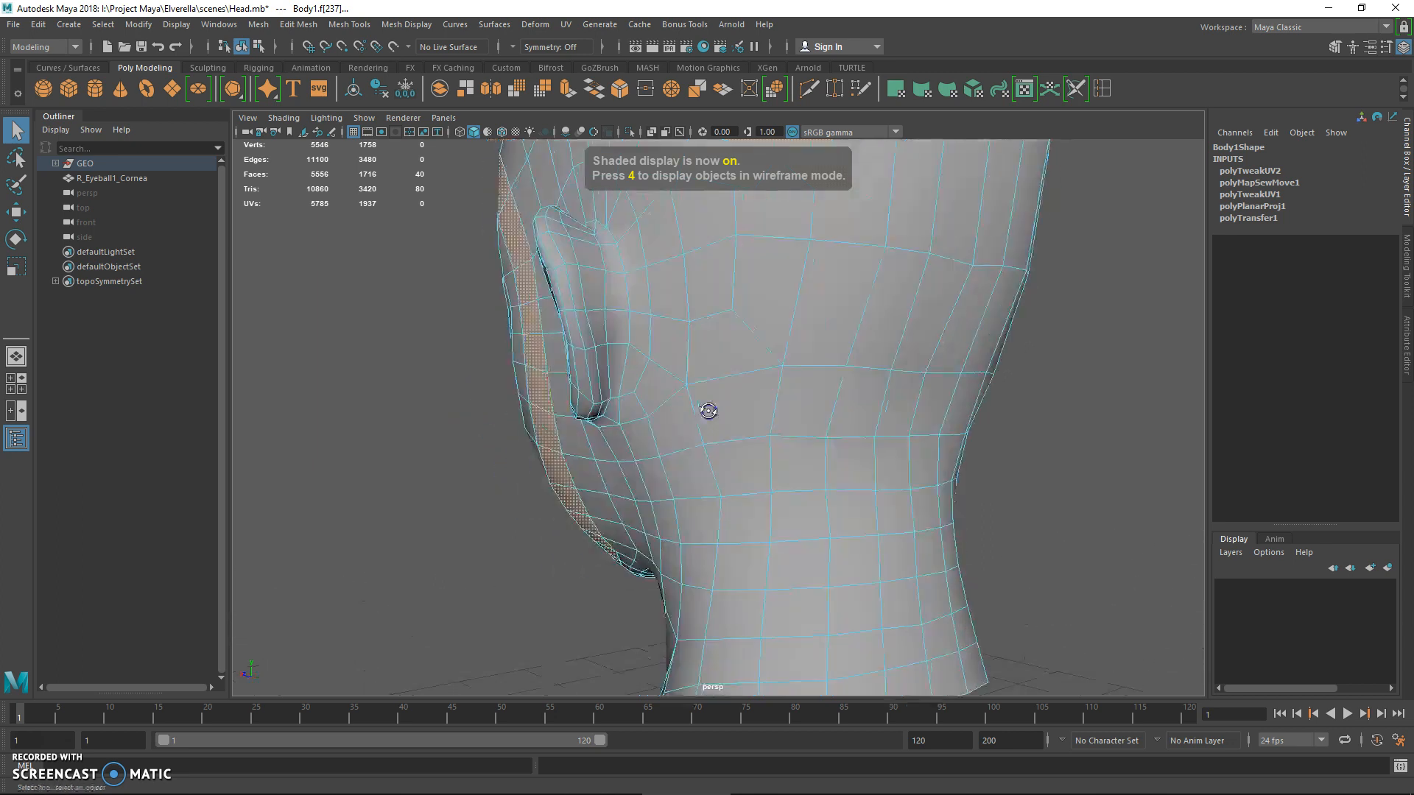
# - Select a block of faces across the back of the neck, behind and below the ear
pyautogui.moveTo(866, 508)
pyautogui.keyDown('shift'); pyautogui.mouseDown()
pyautogui.moveTo(894, 442)
pyautogui.moveTo(920, 501)
pyautogui.mouseUp(); pyautogui.keyUp('shift')
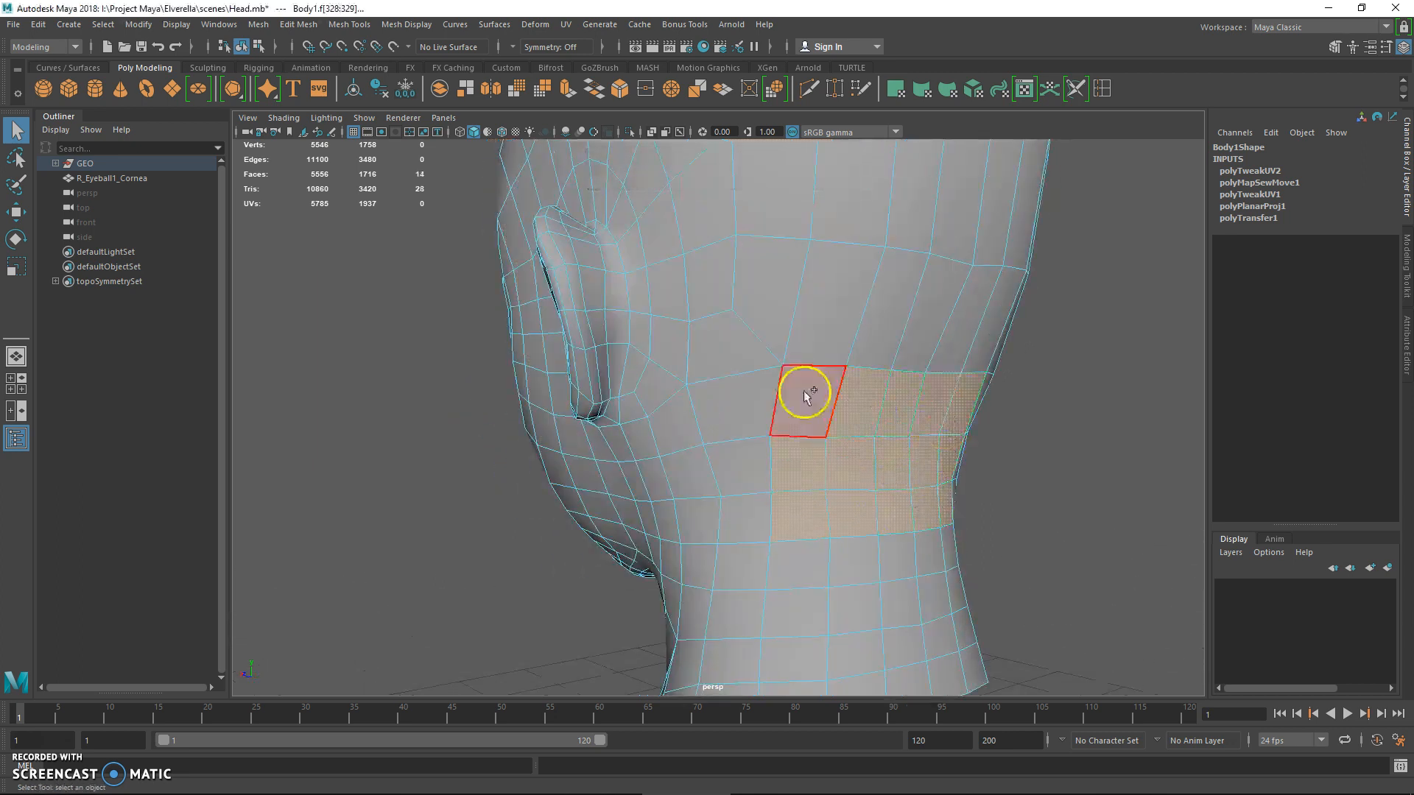
pyautogui.keyDown('alt'); pyautogui.moveTo(919, 430); pyautogui.dragTo(961, 421); pyautogui.keyUp('alt')
pyautogui.keyDown('alt'); pyautogui.moveTo(656, 496); pyautogui.dragTo(928, 451); pyautogui.keyUp('alt')
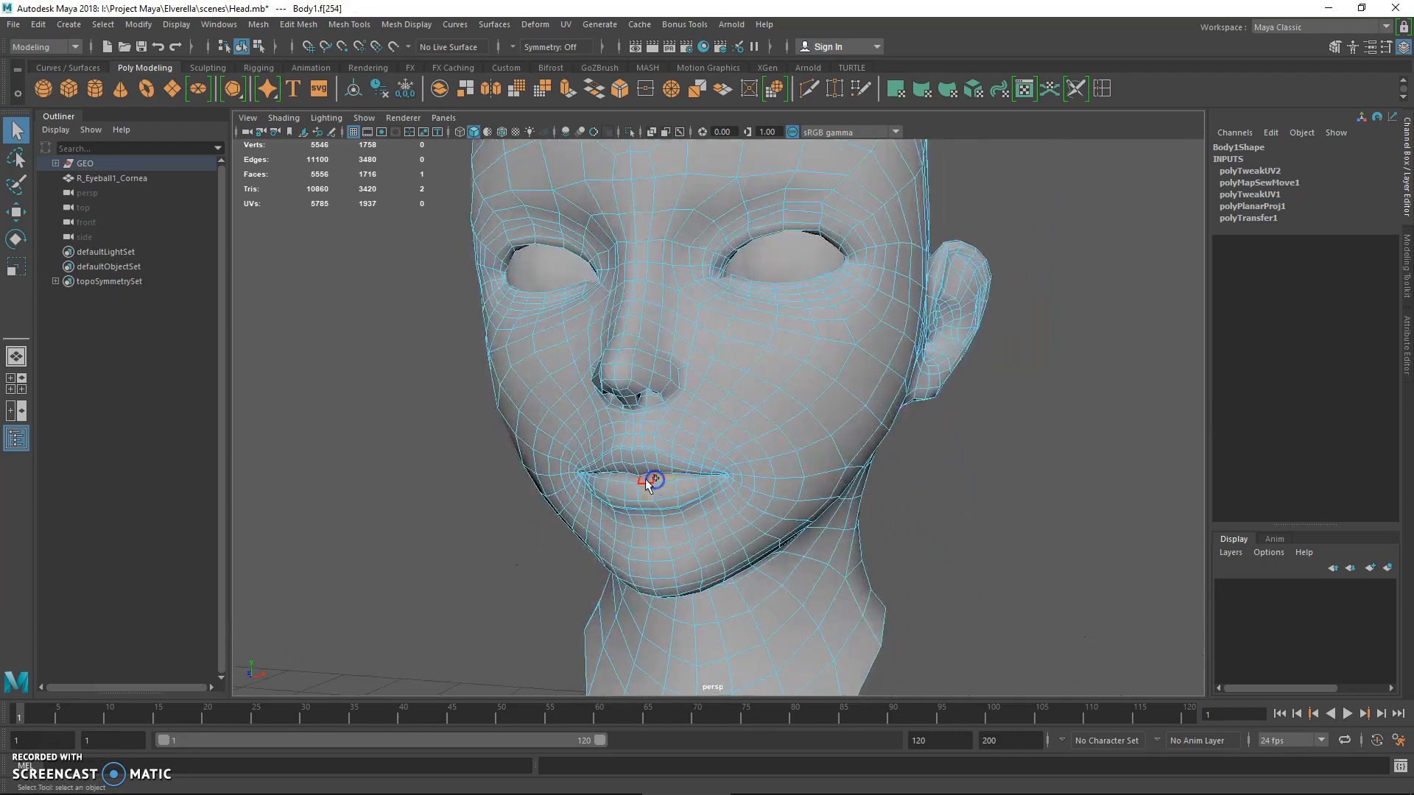
# - Examine the inner mouth geometry of the head from the side in wireframe display
pyautogui.press('4')
pyautogui.moveTo(745, 473)
pyautogui.keyDown('alt'); pyautogui.mouseDown()
pyautogui.moveTo(695, 483)
pyautogui.moveTo(762, 490)
pyautogui.mouseUp(); pyautogui.keyUp('alt')
pyautogui.keyDown('alt'); pyautogui.moveTo(697, 425); pyautogui.dragTo(741, 466); pyautogui.keyUp('alt')
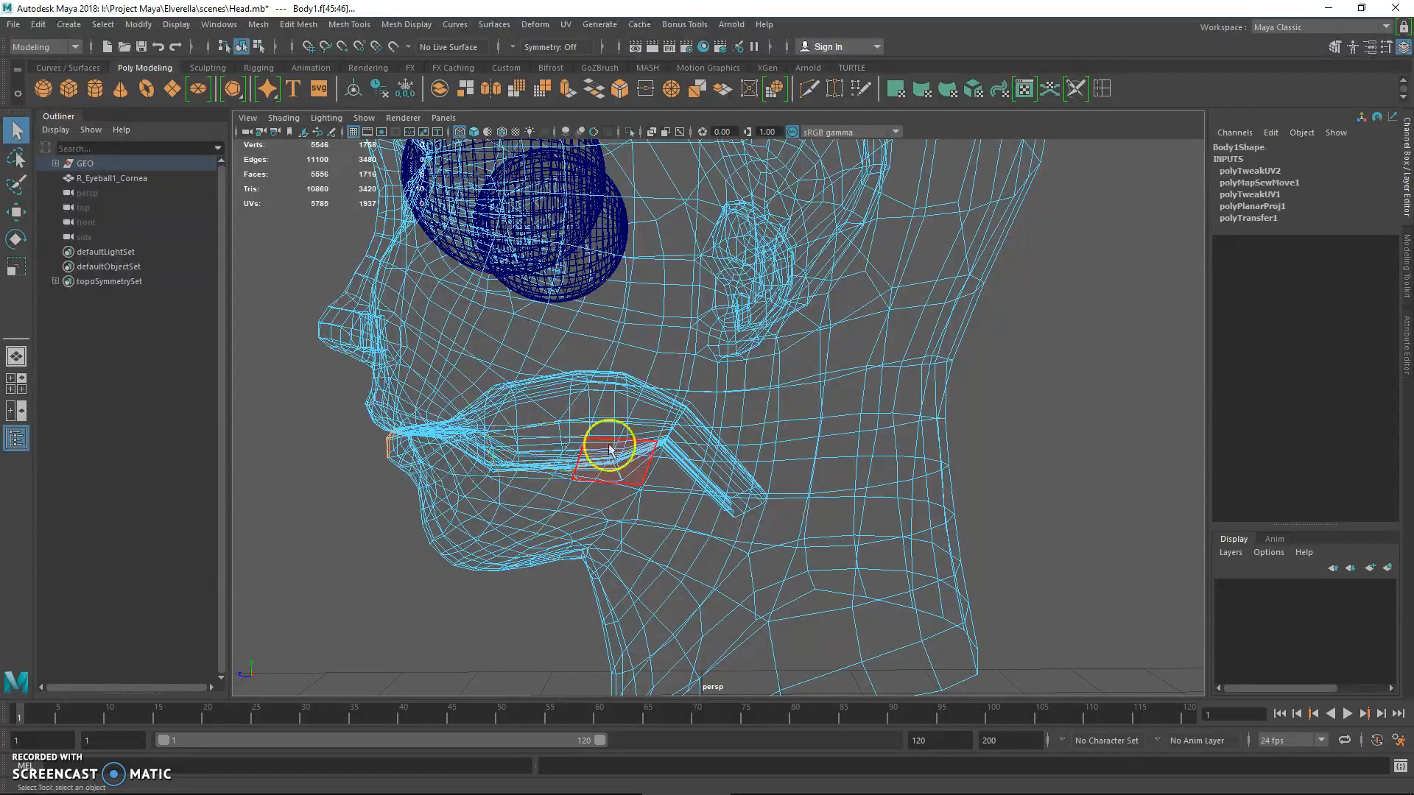
# - Select the patch of faces around the nape in wireframe, and return the viewport to shaded display
pyautogui.moveTo(935, 344); pyautogui.dragTo(1027, 450)
pyautogui.keyDown('shift'); pyautogui.moveTo(856, 349); pyautogui.dragTo(1037, 434); pyautogui.keyUp('shift')
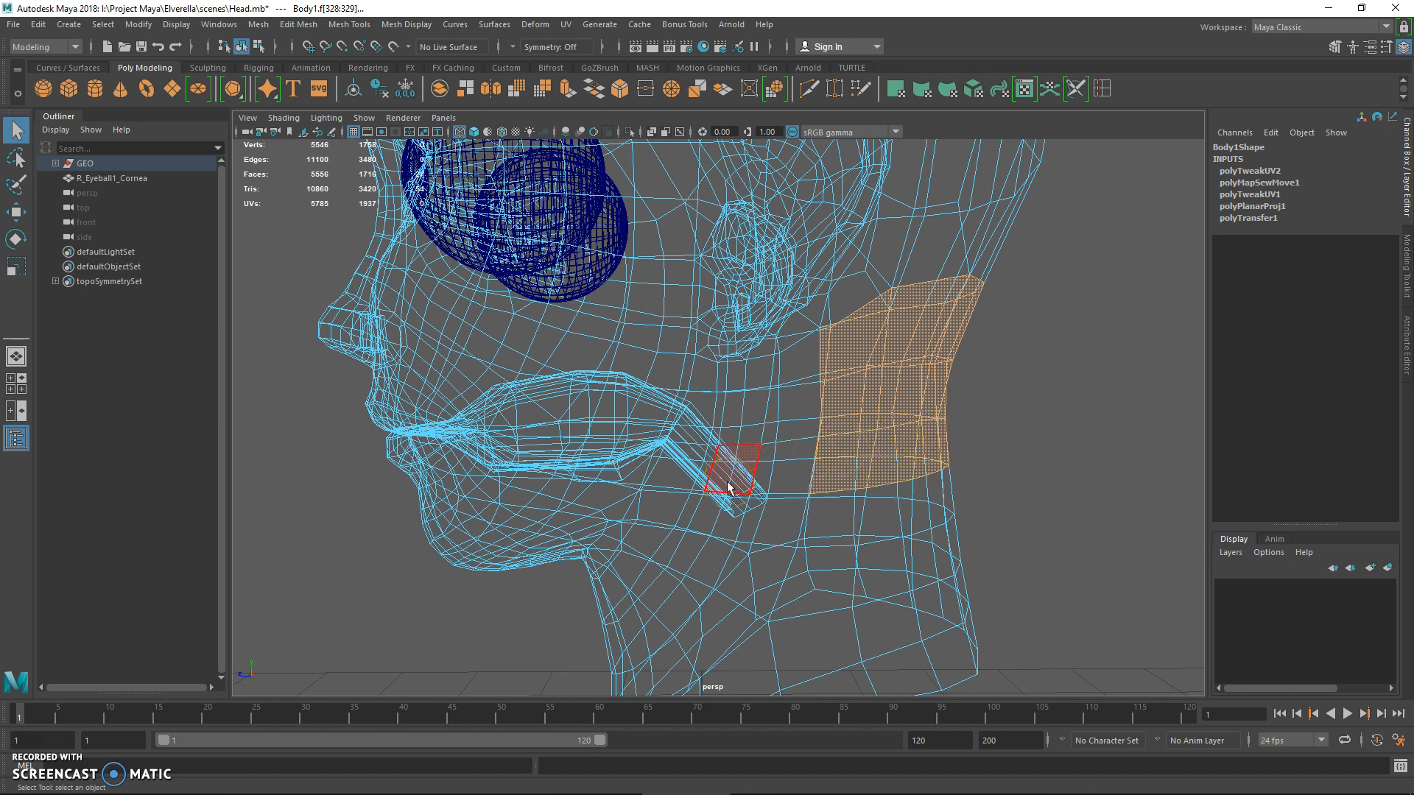
pyautogui.scroll(3, 681, 464)
pyautogui.press('5')
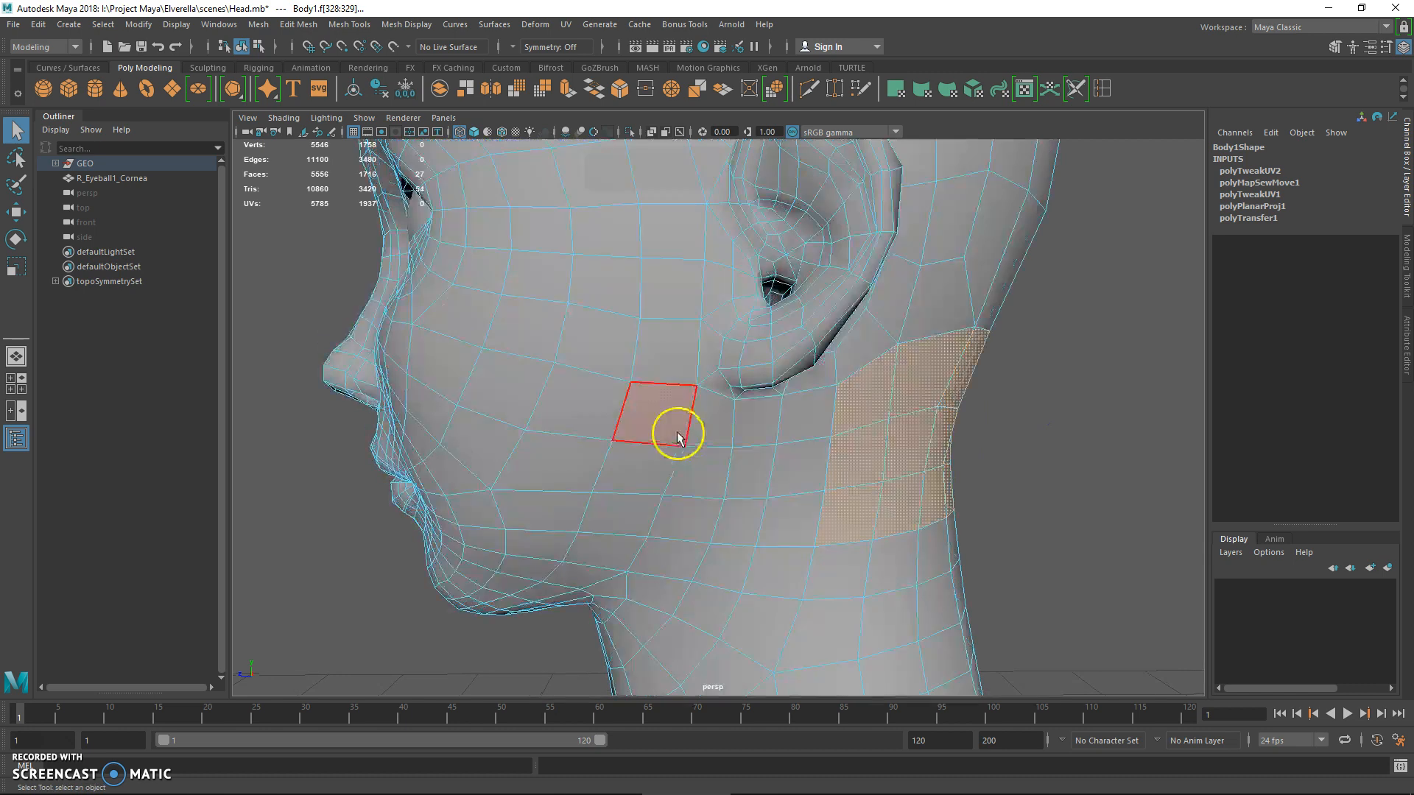
# - Examine the head's topology around the cheek, ear and neck in both shaded and wireframe display
pyautogui.scroll(5, 672, 433)
pyautogui.scroll(-3, 804, 398)
pyautogui.keyDown('alt'); pyautogui.moveTo(802, 398); pyautogui.dragTo(826, 414); pyautogui.keyUp('alt')
pyautogui.scroll(-2, 734, 399)
pyautogui.scroll(-3, 832, 383)
pyautogui.keyDown('alt'); pyautogui.moveTo(845, 323); pyautogui.dragTo(800, 337, button='middle'); pyautogui.keyUp('alt')
pyautogui.keyDown('alt'); pyautogui.moveTo(801, 337); pyautogui.dragTo(874, 396, button='right'); pyautogui.keyUp('alt')
pyautogui.keyDown('alt'); pyautogui.moveTo(873, 398); pyautogui.dragTo(840, 403); pyautogui.keyUp('alt')
pyautogui.keyDown('alt'); pyautogui.moveTo(840, 403); pyautogui.dragTo(887, 425, button='right'); pyautogui.keyUp('alt')
pyautogui.keyDown('alt'); pyautogui.moveTo(888, 425); pyautogui.dragTo(862, 413); pyautogui.keyUp('alt')
pyautogui.press('4')
pyautogui.keyDown('alt'); pyautogui.moveTo(862, 413); pyautogui.dragTo(848, 349, button='middle'); pyautogui.keyUp('alt')
pyautogui.keyDown('alt'); pyautogui.moveTo(849, 349); pyautogui.dragTo(808, 392, button='right'); pyautogui.keyUp('alt')
# - Switch to the Week3A presentation in PowerPoint and show the Face Template slide
pyautogui.moveTo(768, 788)
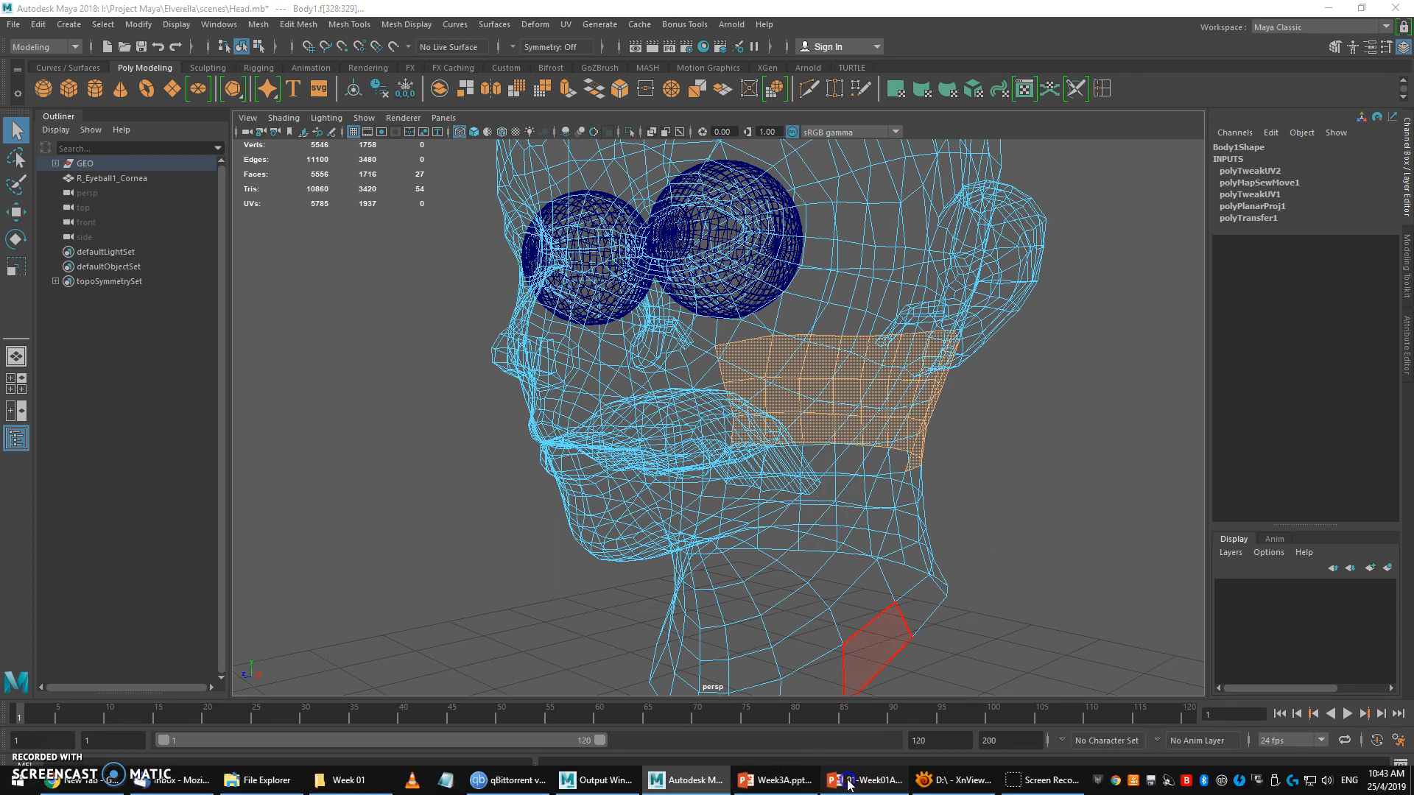
pyautogui.click(863, 780)
pyautogui.click(777, 780)
pyautogui.scroll(-2, 205, 572)
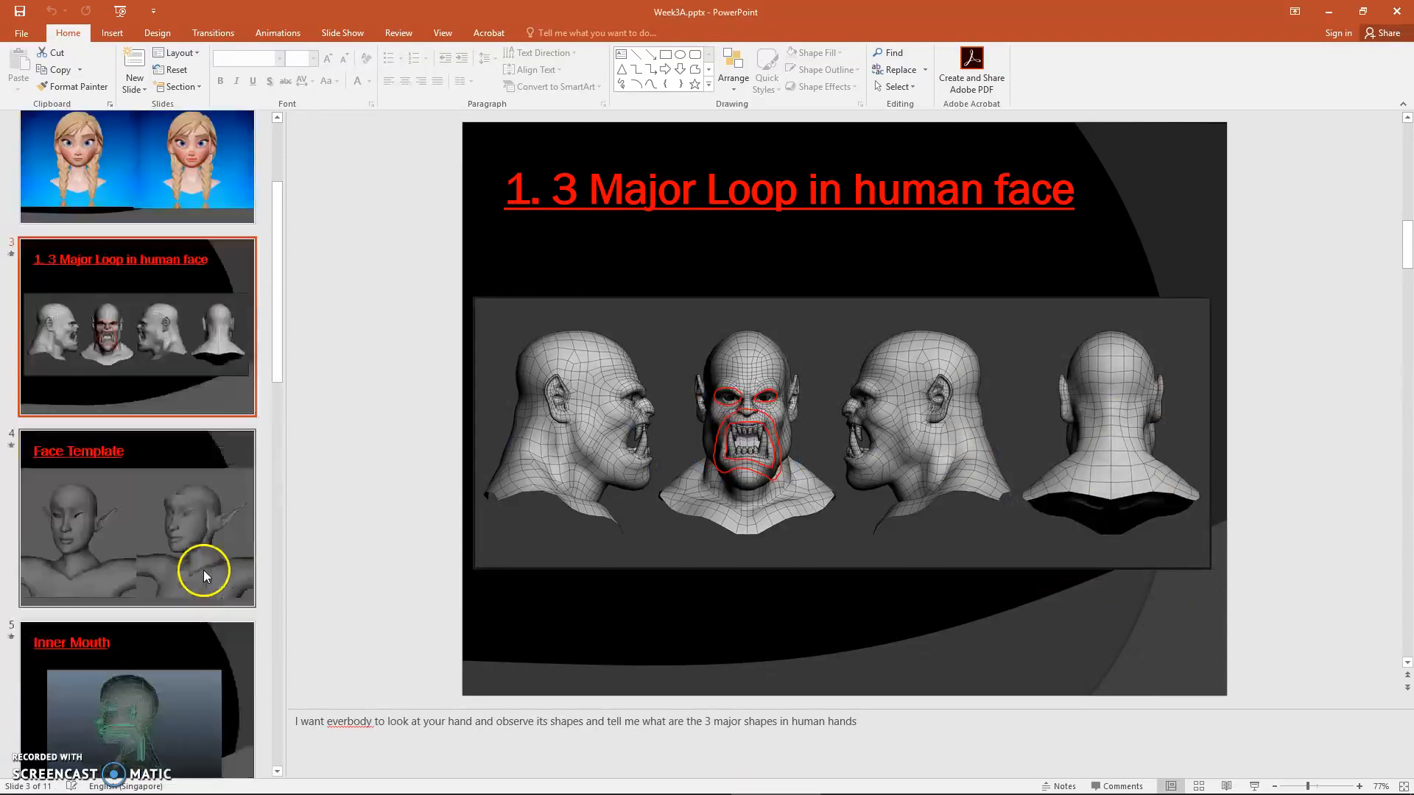
pyautogui.click(228, 473)
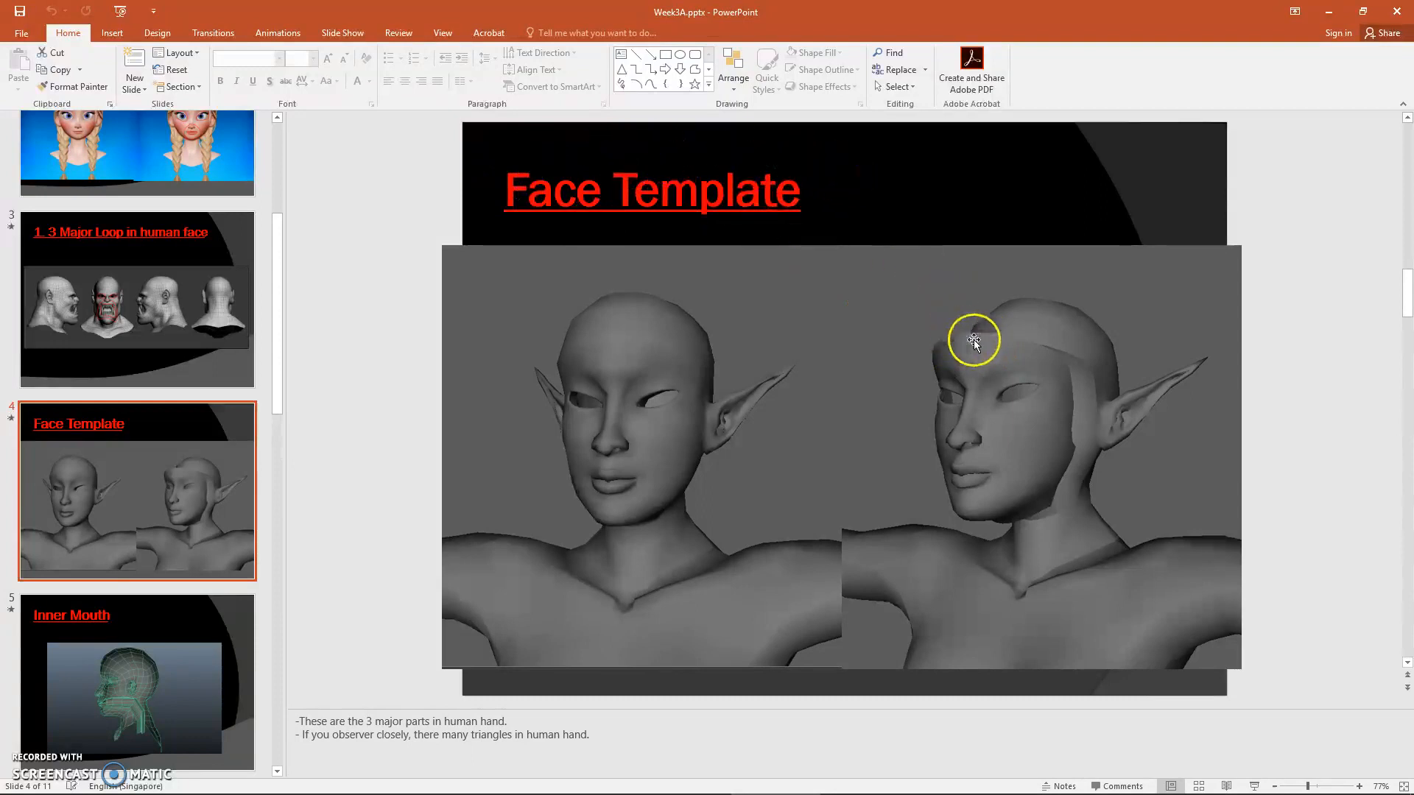
# - Switch back to Maya and, in shaded display, select the loop of faces encircling the face from forehead to chin
pyautogui.click(697, 779)
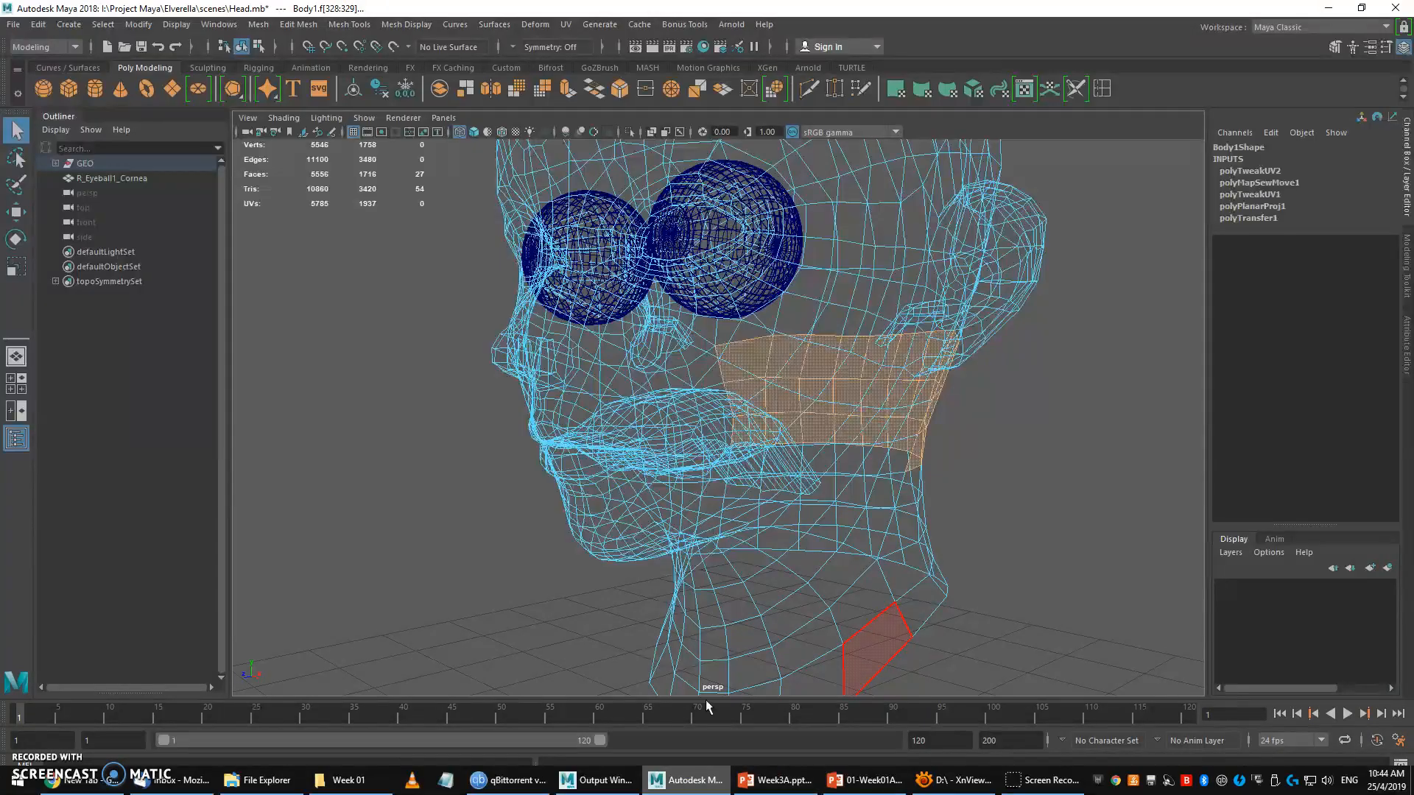
pyautogui.press('5')
pyautogui.click(722, 246)
pyautogui.click(785, 226)
pyautogui.keyDown('shift'); pyautogui.doubleClick(808, 237); pyautogui.keyUp('shift')
pyautogui.keyDown('alt'); pyautogui.moveTo(590, 356); pyautogui.dragTo(769, 394); pyautogui.keyUp('alt')
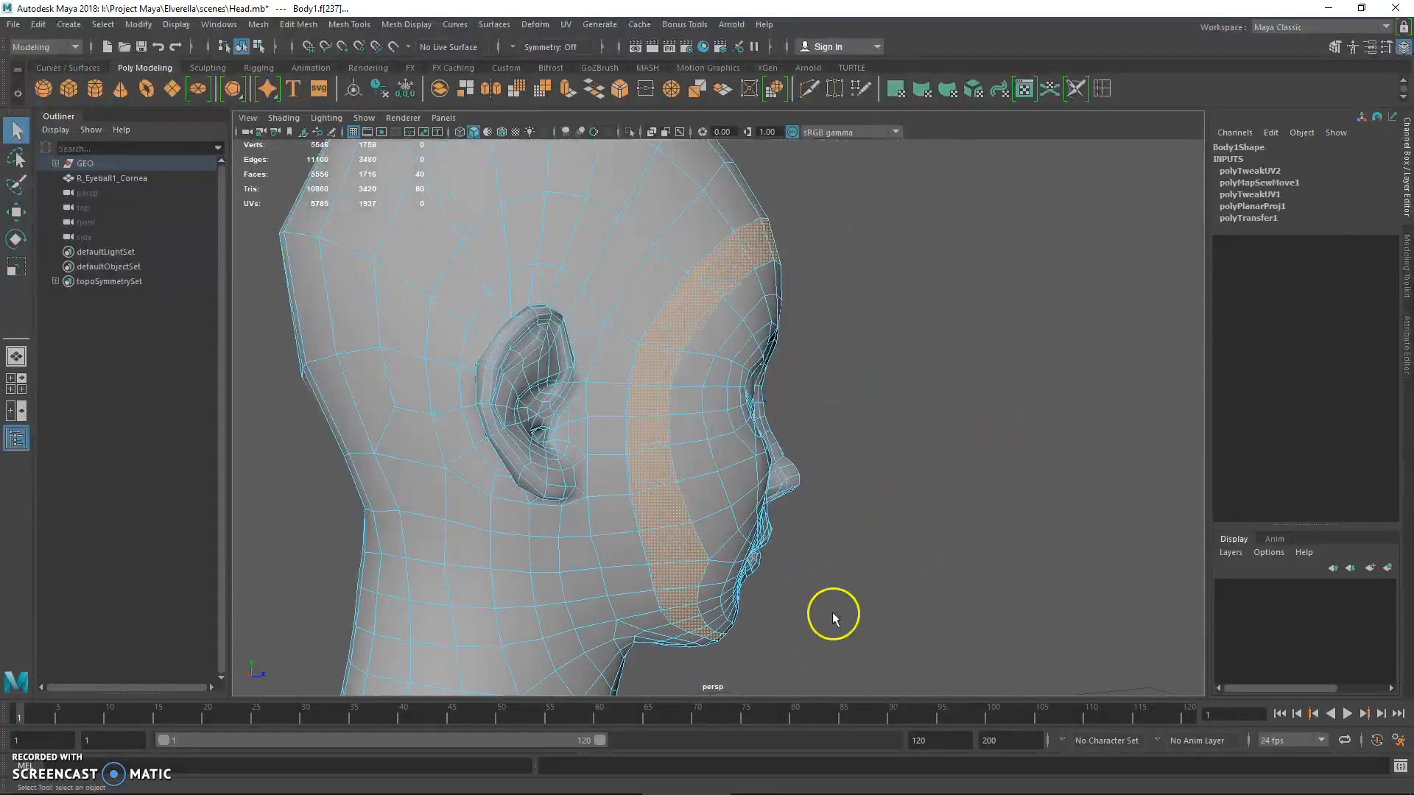
# - Extend the face-loop selection to include all the faces inside it, covering the whole front of the face
pyautogui.keyDown('shift'); pyautogui.moveTo(729, 297); pyautogui.dragTo(703, 290); pyautogui.keyUp('shift')
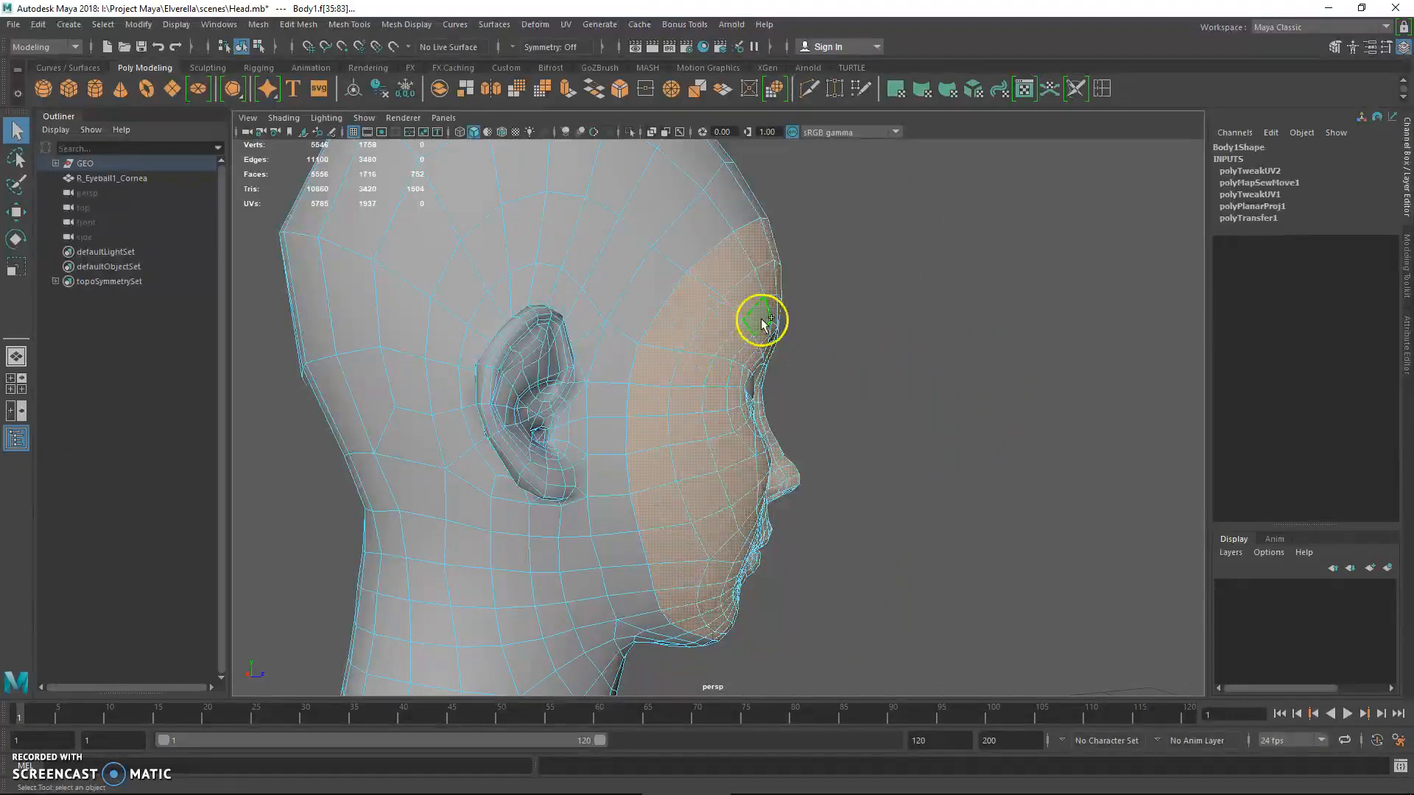
pyautogui.keyDown('alt'); pyautogui.moveTo(832, 465); pyautogui.dragTo(496, 404); pyautogui.keyUp('alt')
pyautogui.keyDown('shift'); pyautogui.moveTo(488, 326); pyautogui.dragTo(664, 567); pyautogui.keyUp('shift')
pyautogui.keyDown('shift'); pyautogui.moveTo(590, 390); pyautogui.dragTo(934, 606); pyautogui.keyUp('shift')
# - Extract the selected front faces as a separate mesh, and restore the Move tool and shaded display
pyautogui.click(259, 25)
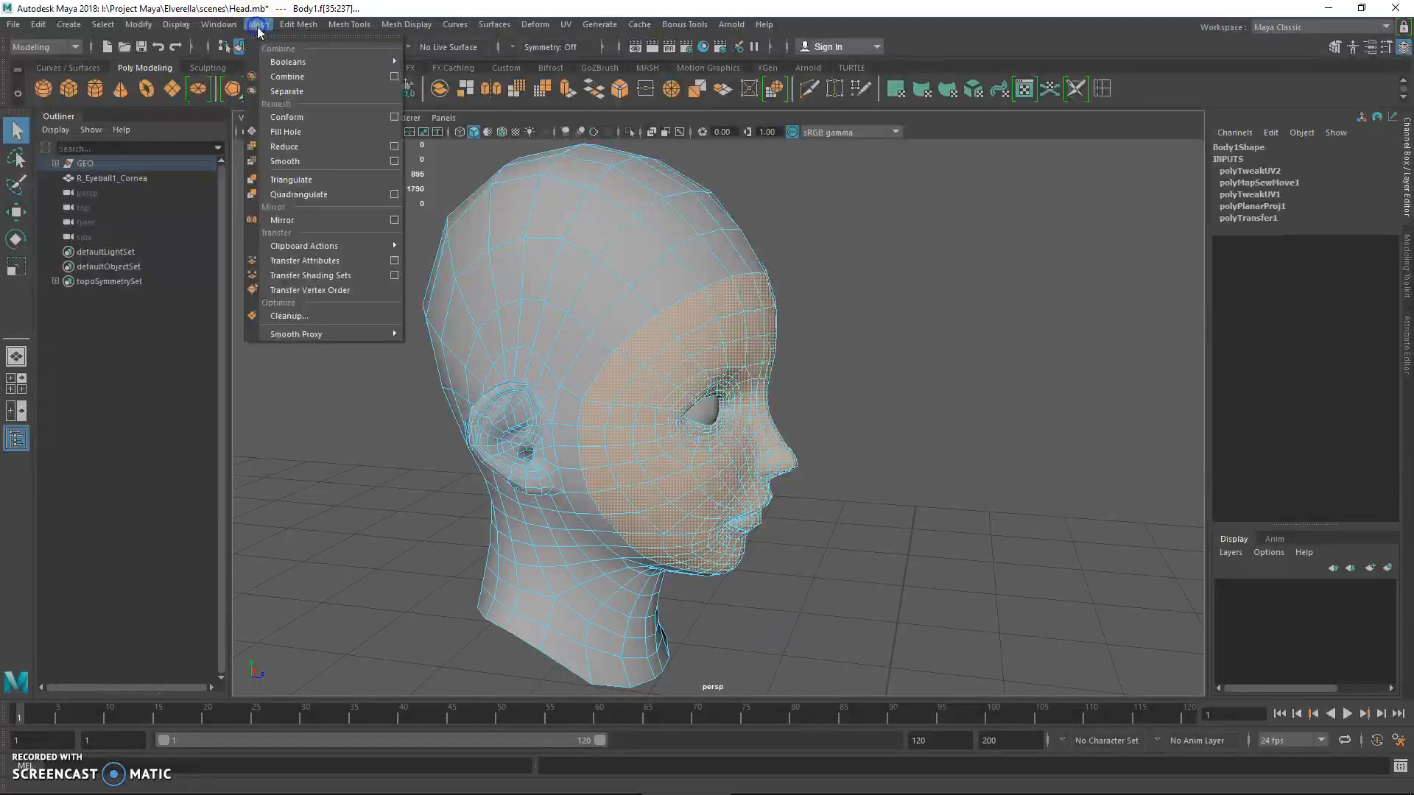
pyautogui.moveTo(285, 28)
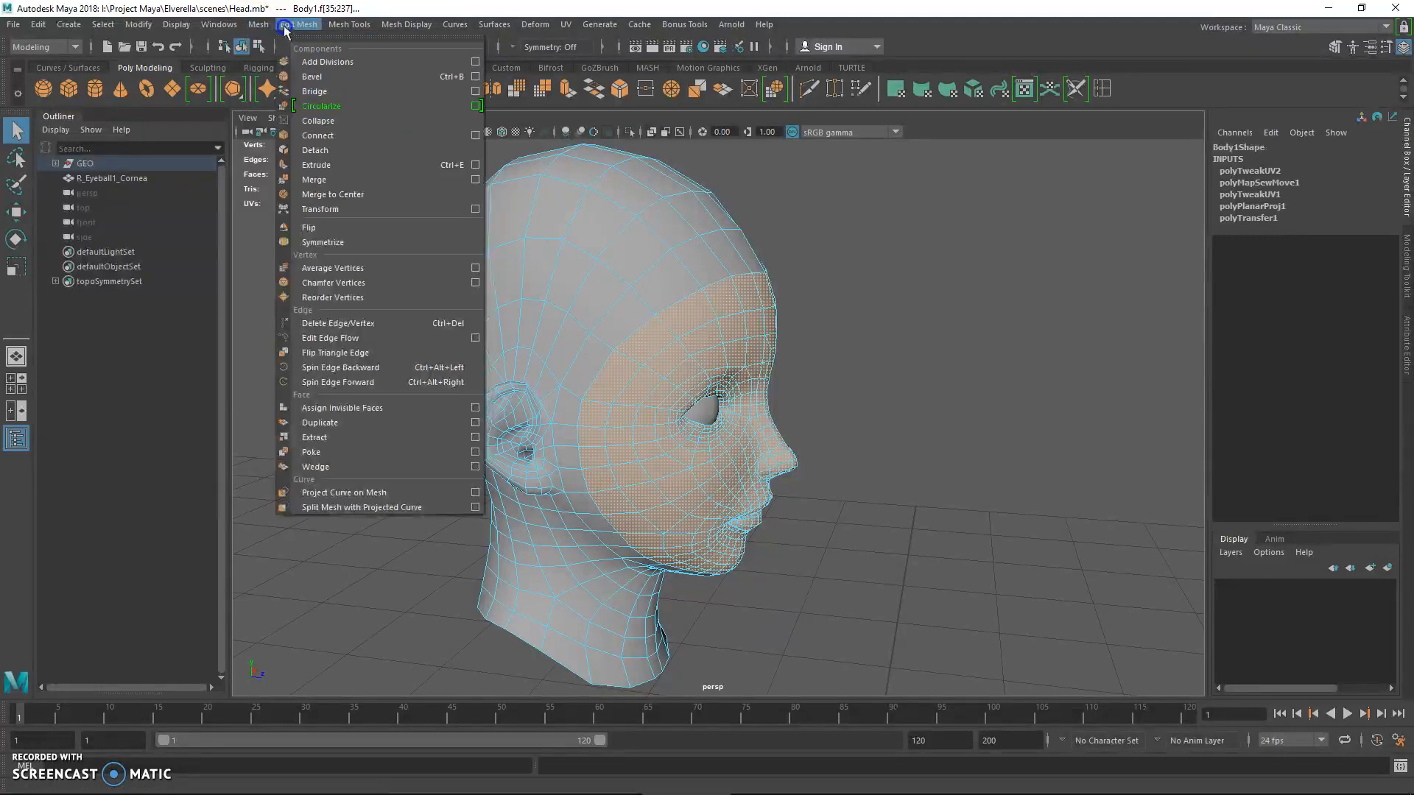
pyautogui.click(354, 436)
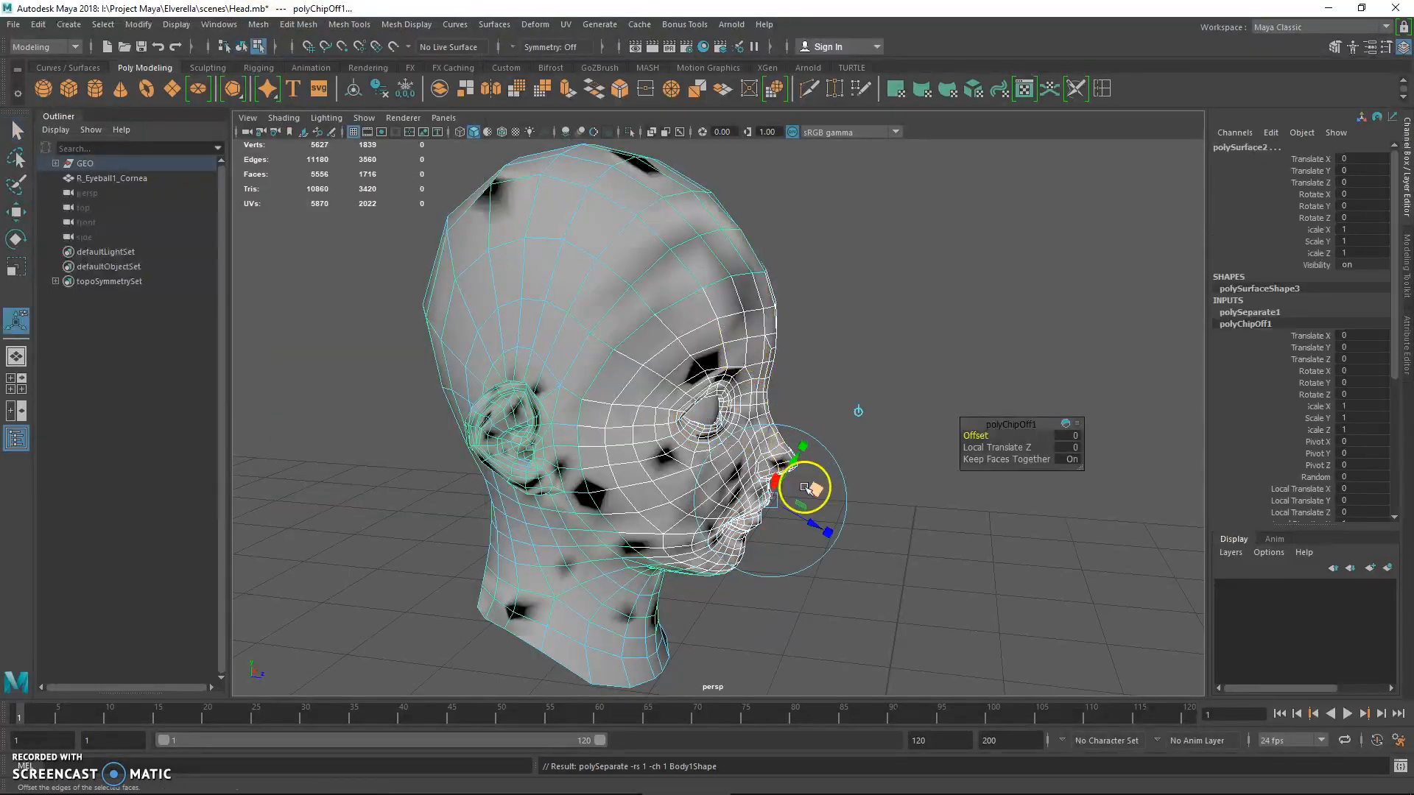
pyautogui.press('w')
pyautogui.press('4')
pyautogui.press('5')
# - Return to object mode, select the extracted face mesh and show the viewport with the default material
pyautogui.moveTo(783, 442)
pyautogui.keyDown('alt'); pyautogui.mouseDown()
pyautogui.moveTo(660, 372)
pyautogui.moveTo(715, 313)
pyautogui.mouseUp(); pyautogui.keyUp('alt')
pyautogui.moveTo(715, 313); pyautogui.dragTo(803, 280, button='right')
pyautogui.click(808, 278)
pyautogui.keyDown('alt'); pyautogui.moveTo(808, 278); pyautogui.dragTo(688, 325); pyautogui.keyUp('alt')
pyautogui.click(715, 339)
pyautogui.hotkey('ctrl', 'z')
pyautogui.click(745, 266)
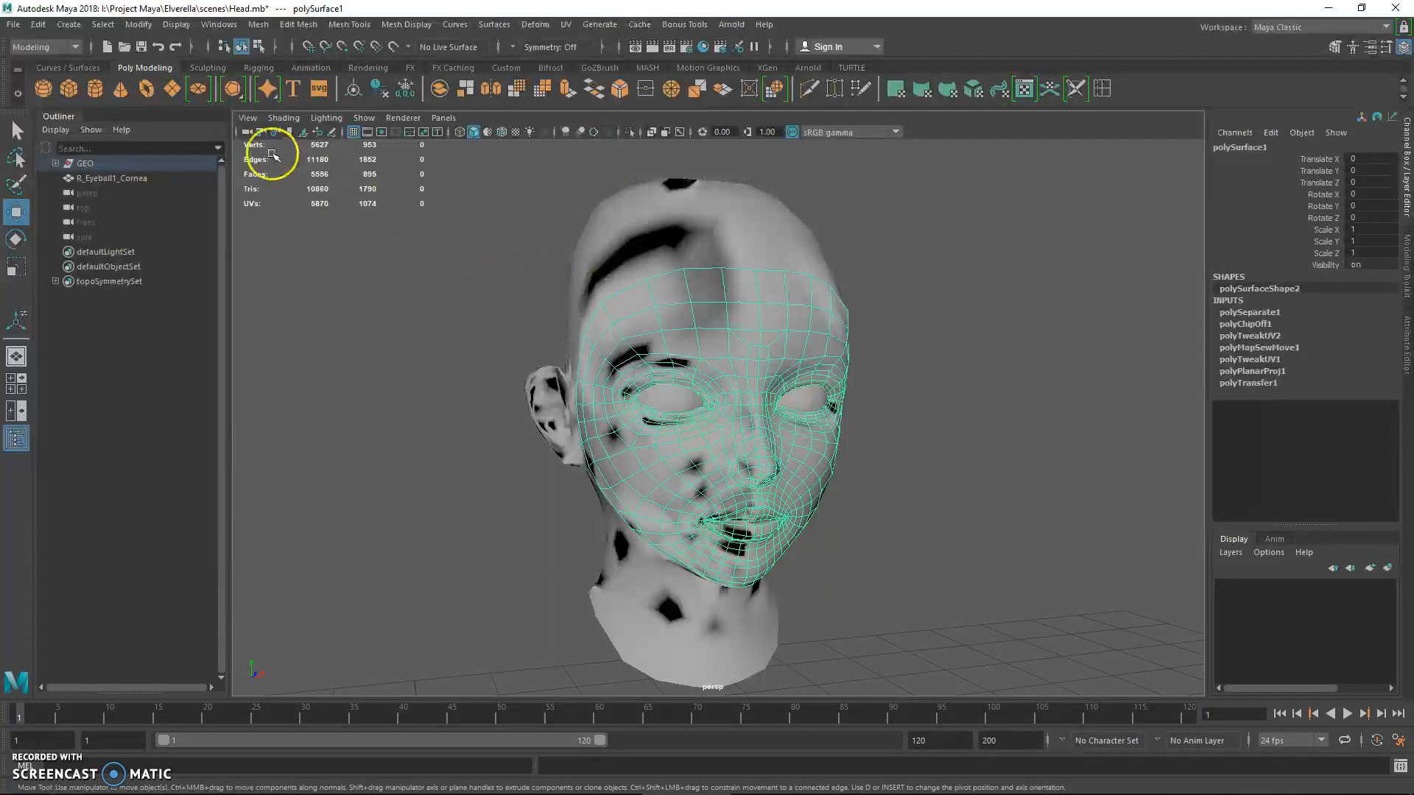
pyautogui.click(284, 118)
pyautogui.click(325, 236)
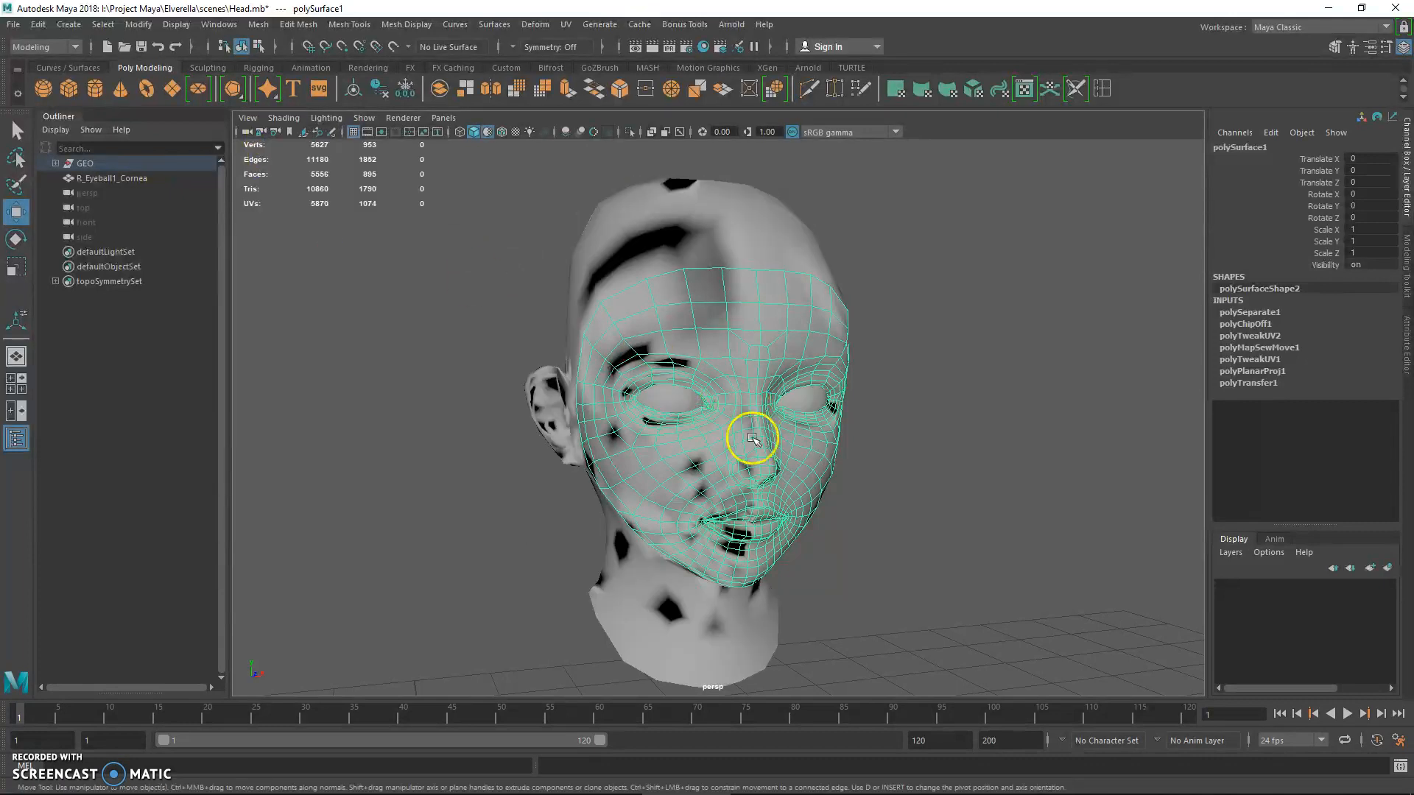
# - Center the face mesh's pivot and move the mesh forward off the head to Translate Z 0.276
pyautogui.click(352, 89)
pyautogui.keyDown('alt'); pyautogui.moveTo(781, 464); pyautogui.dragTo(598, 483); pyautogui.keyUp('alt')
pyautogui.moveTo(672, 440); pyautogui.dragTo(413, 467)
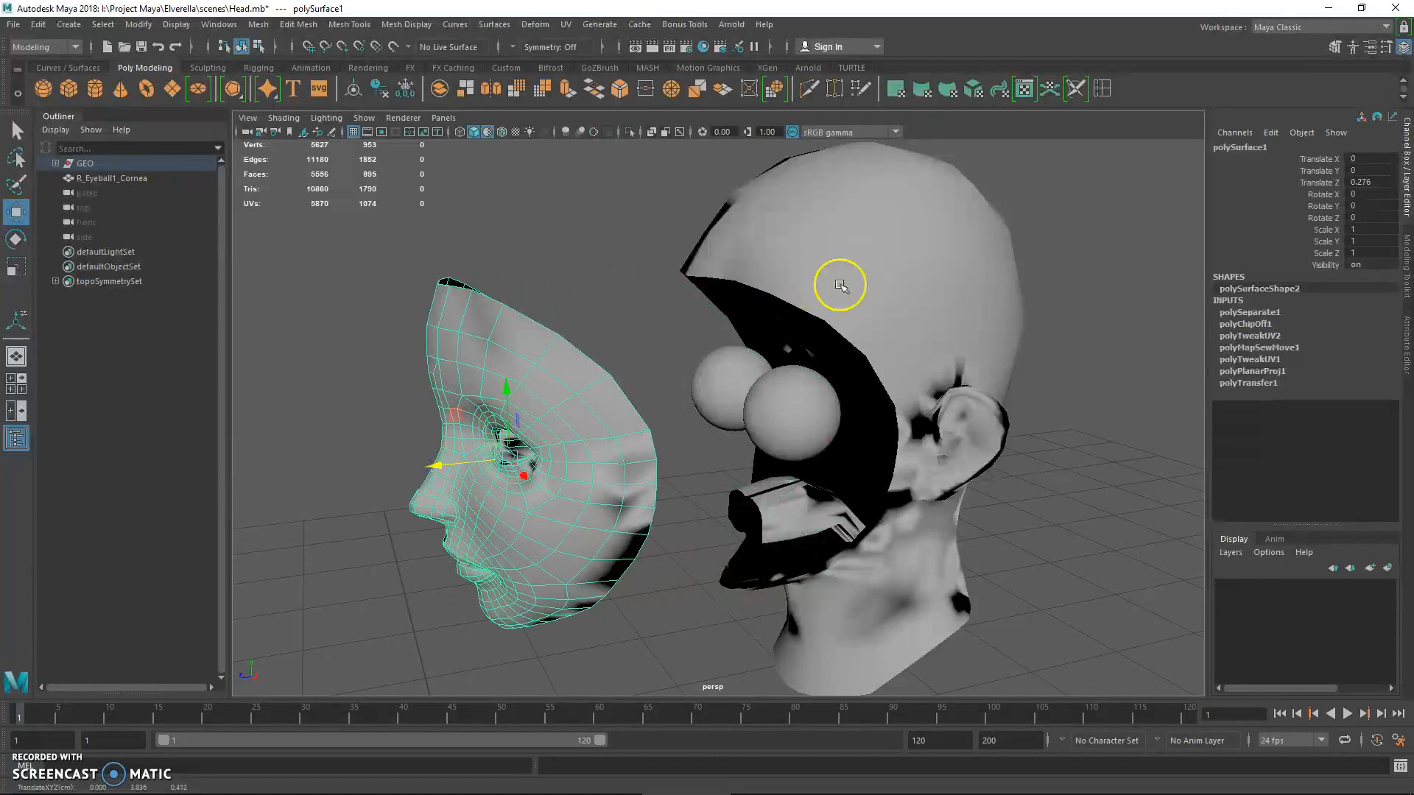
# - Examine the detached face mask and the remaining head shell from both sides, selecting each piece in turn
pyautogui.click(840, 286)
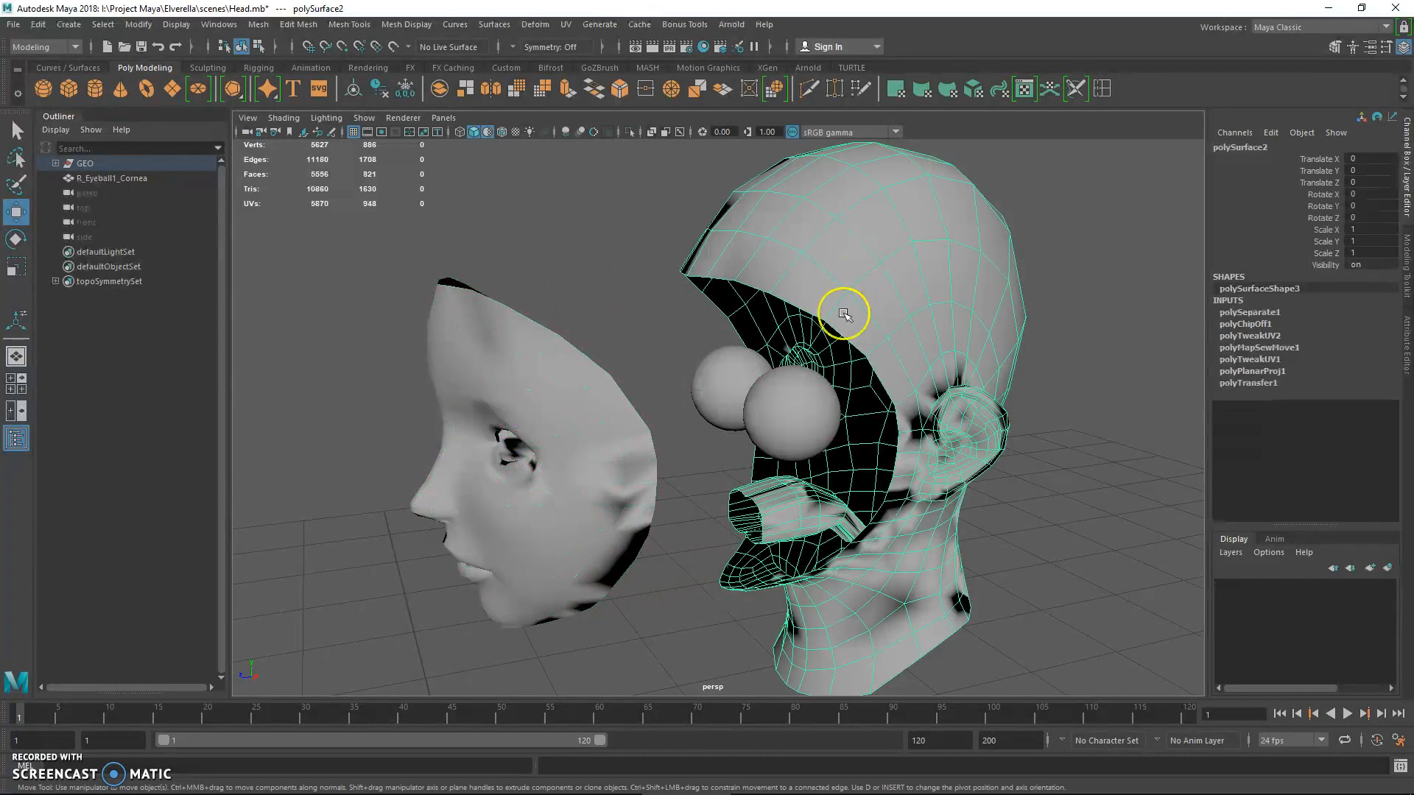
pyautogui.keyDown('alt'); pyautogui.moveTo(761, 491); pyautogui.dragTo(757, 492, button='middle'); pyautogui.keyUp('alt')
pyautogui.keyDown('alt'); pyautogui.moveTo(757, 492); pyautogui.dragTo(799, 524); pyautogui.keyUp('alt')
pyautogui.click(947, 463)
pyautogui.press('super')
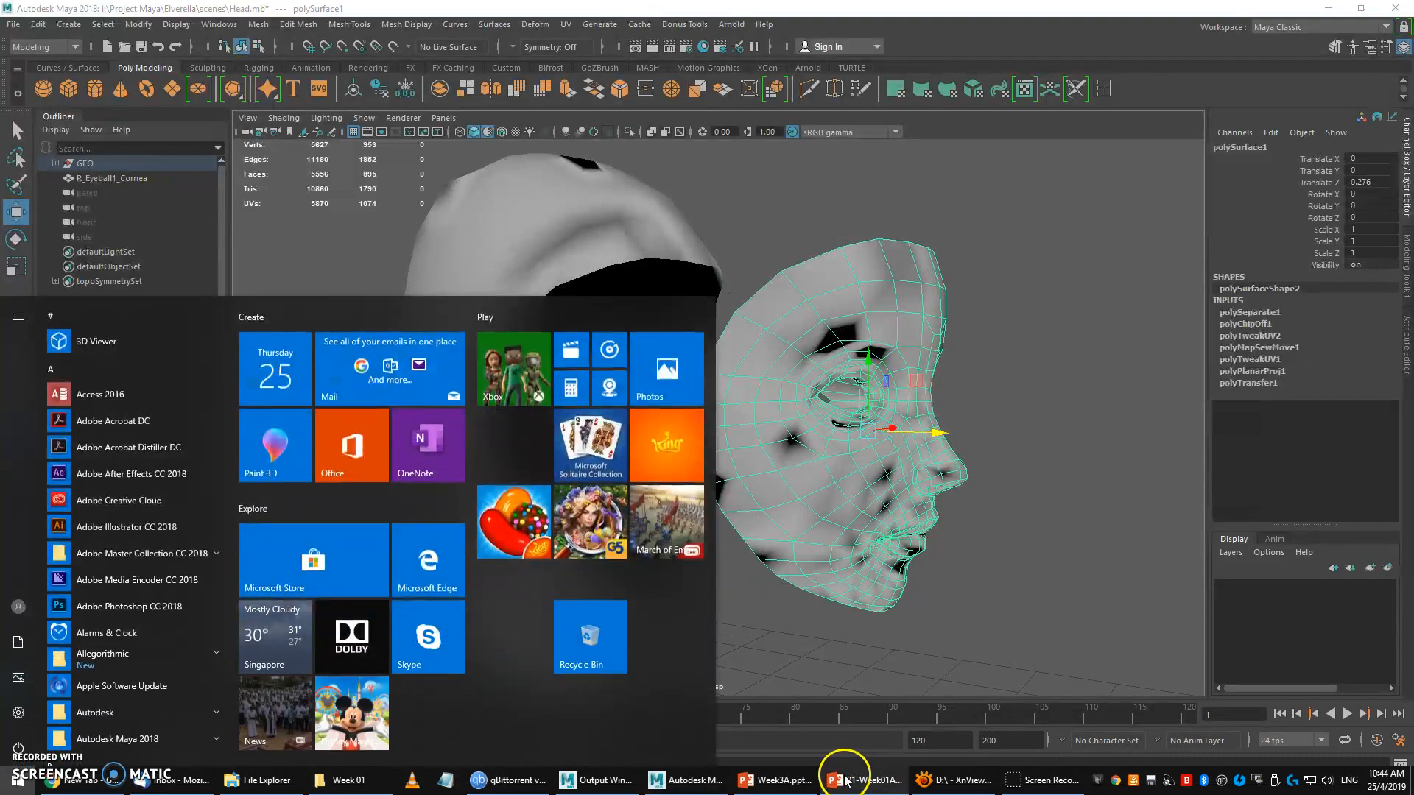
pyautogui.click(839, 678)
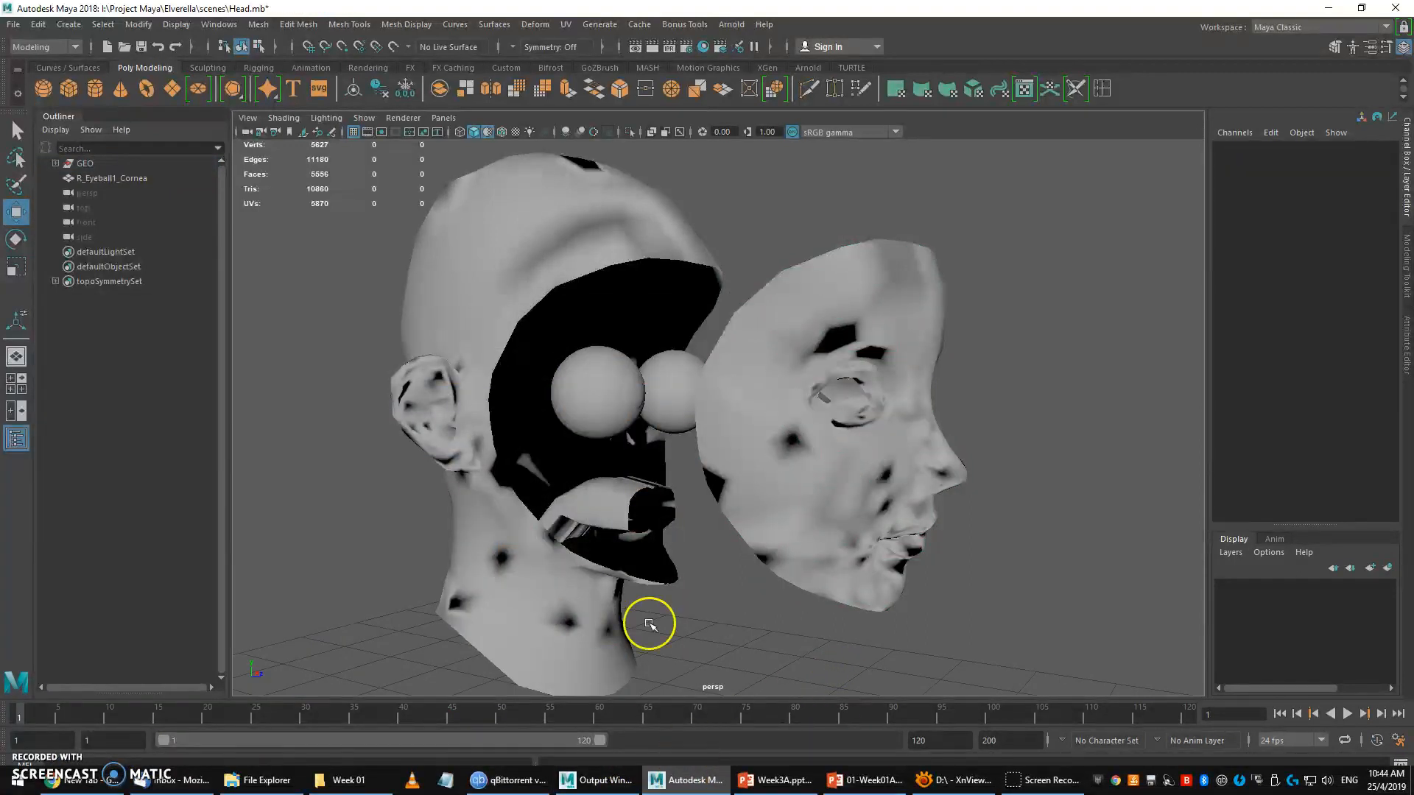
pyautogui.keyDown('alt'); pyautogui.moveTo(659, 475); pyautogui.dragTo(684, 431); pyautogui.keyUp('alt')
pyautogui.click(607, 229)
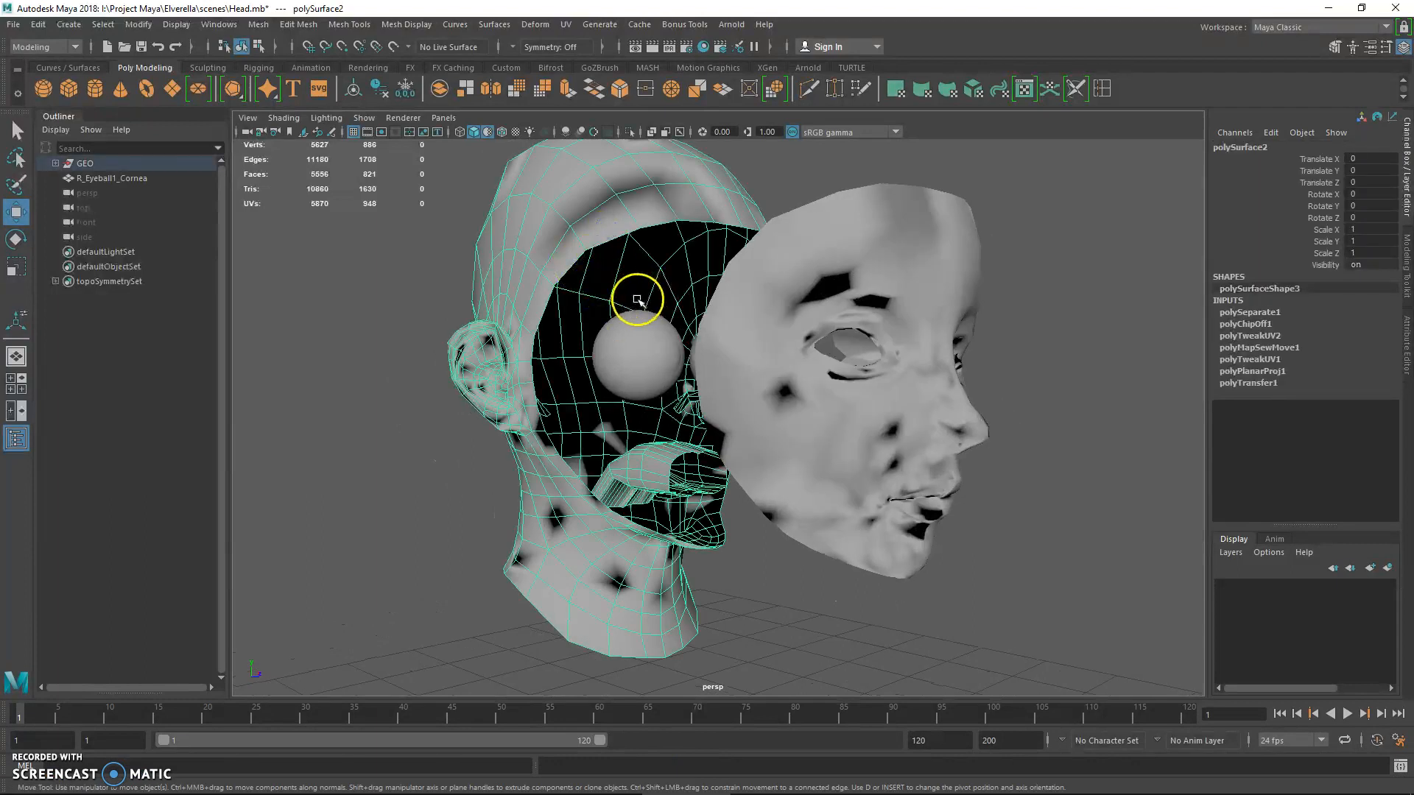
# - Open the recent scene Head_01.mb from the Cartoon_Character WIP folder
pyautogui.click(11, 25)
pyautogui.moveTo(165, 533)
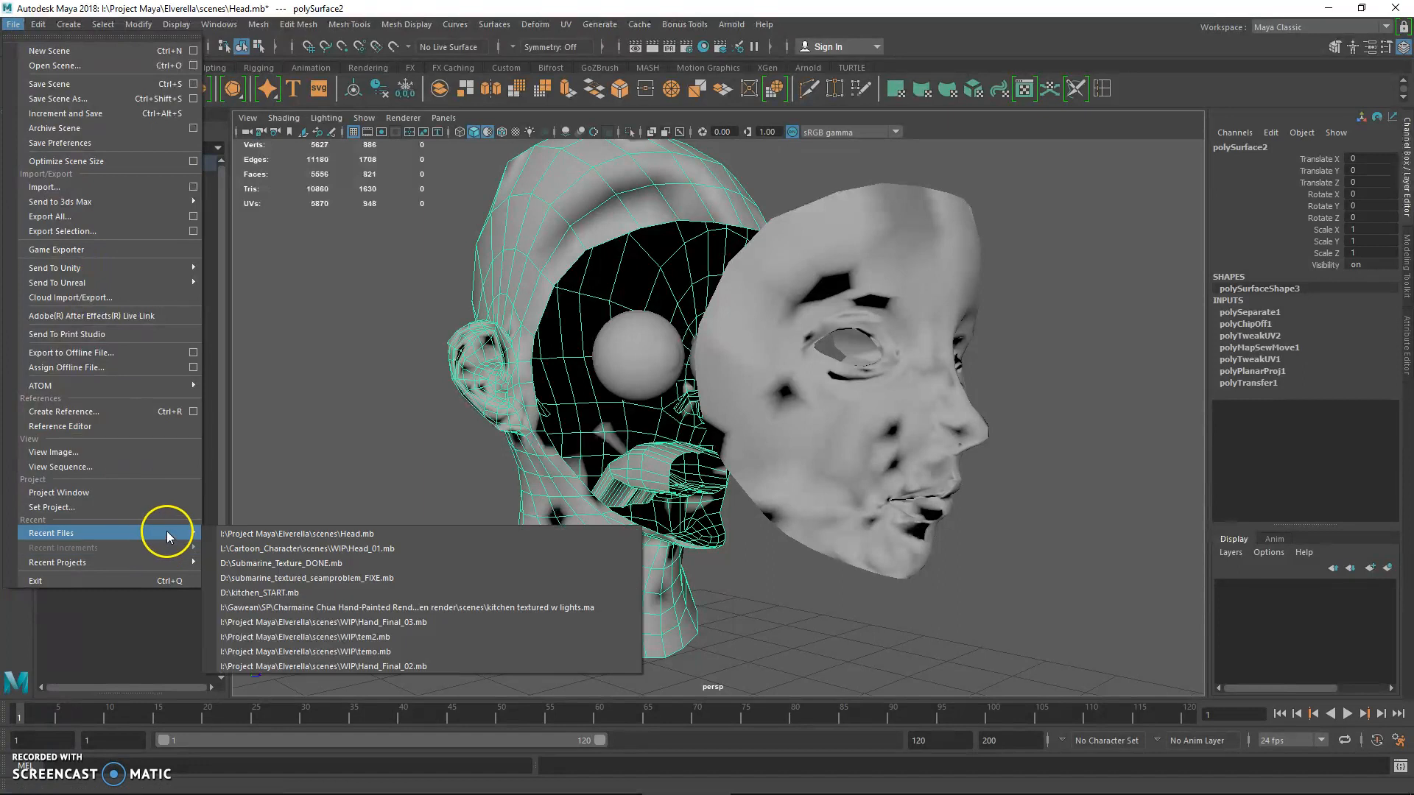
pyautogui.click(269, 535)
pyautogui.click(720, 403)
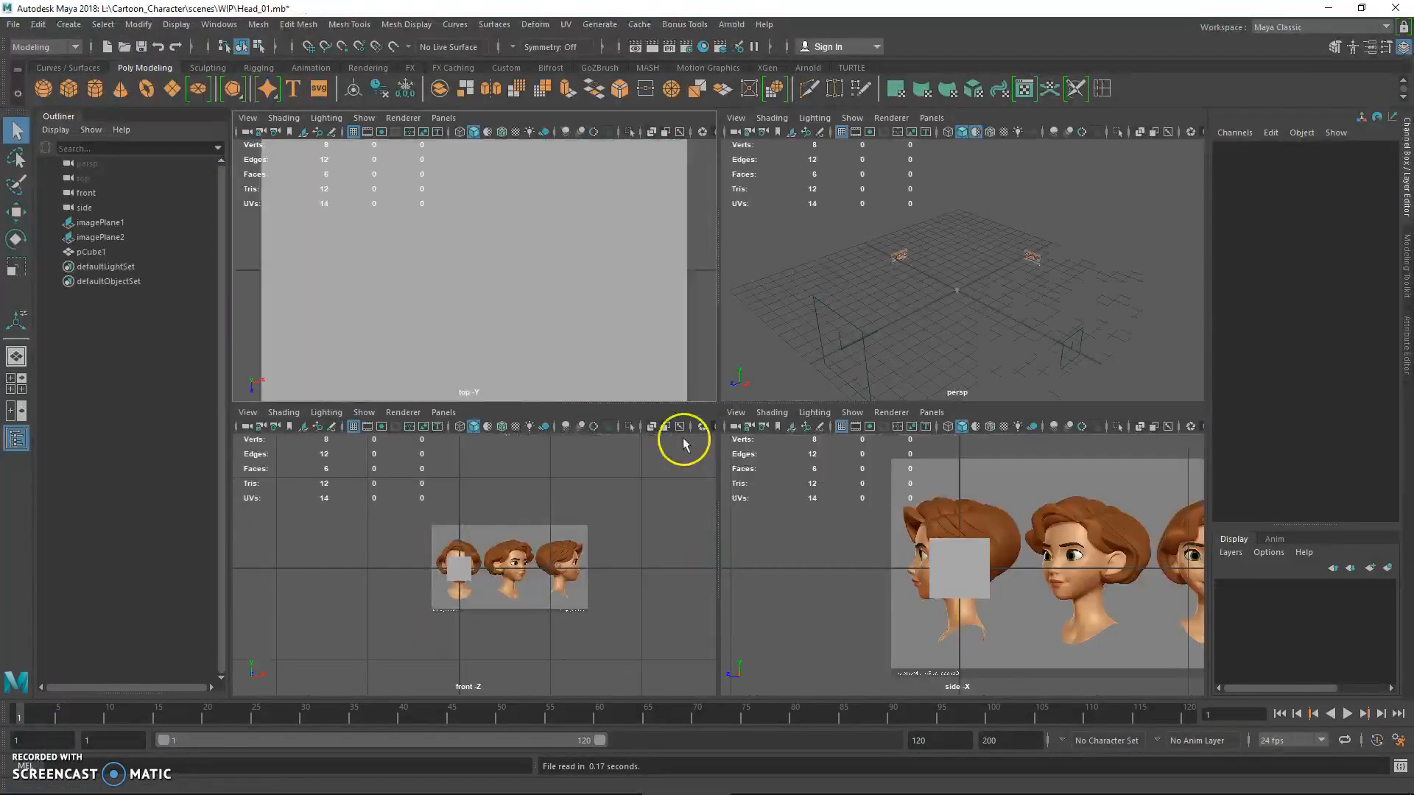
# - Delete the cube, select the front reference image and show the front view full size around the portraits
pyautogui.click(470, 564)
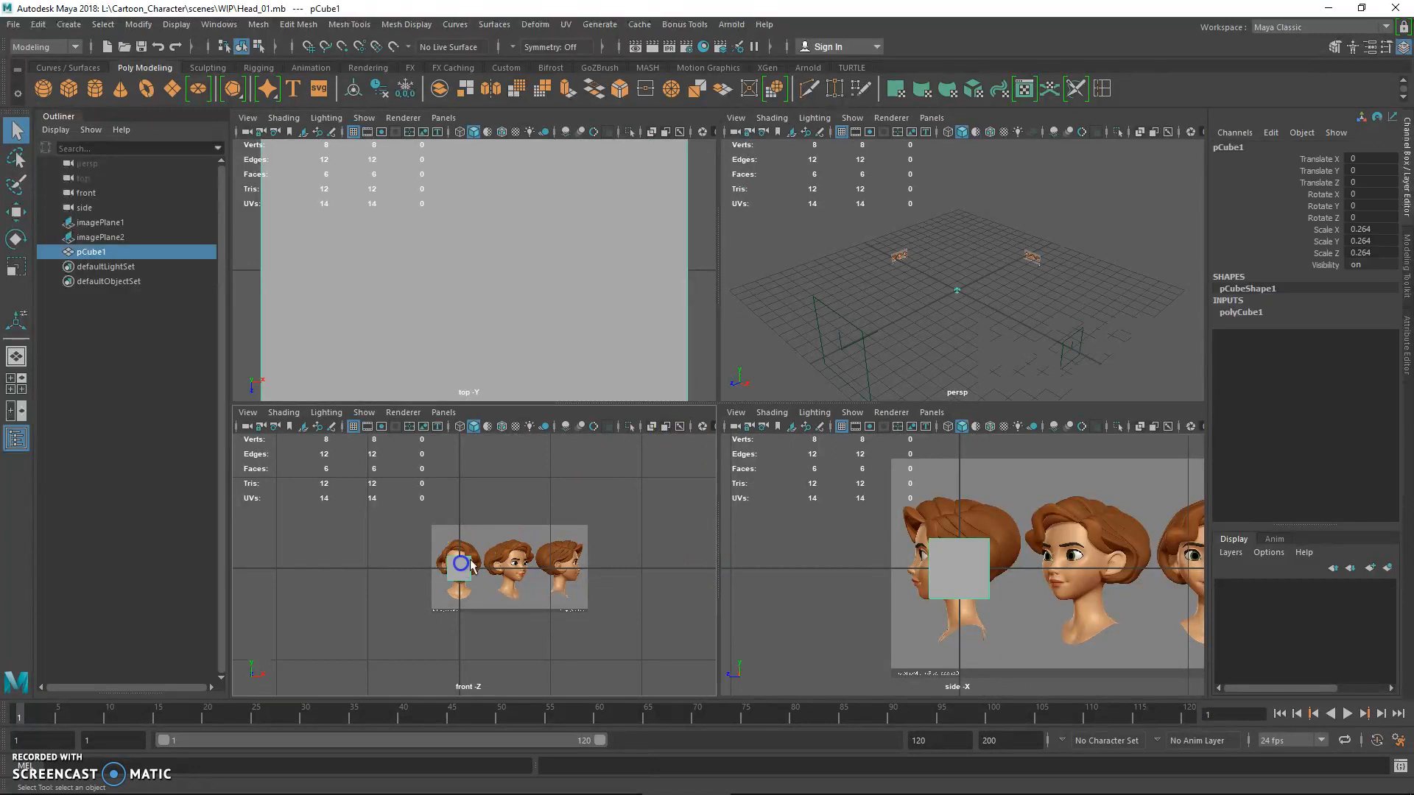
pyautogui.click(554, 521)
pyautogui.click(533, 541)
pyautogui.press('space')
pyautogui.keyDown('alt'); pyautogui.moveTo(653, 413); pyautogui.dragTo(516, 426, button='middle'); pyautogui.keyUp('alt')
pyautogui.keyDown('alt'); pyautogui.moveTo(515, 425); pyautogui.dragTo(891, 578, button='right'); pyautogui.keyUp('alt')
pyautogui.keyDown('alt'); pyautogui.moveTo(517, 441); pyautogui.dragTo(726, 386, button='middle'); pyautogui.keyUp('alt')
pyautogui.keyDown('alt'); pyautogui.moveTo(726, 386); pyautogui.dragTo(508, 314, button='right'); pyautogui.keyUp('alt')
pyautogui.keyDown('alt'); pyautogui.moveTo(757, 374); pyautogui.dragTo(992, 390, button='right'); pyautogui.keyUp('alt')
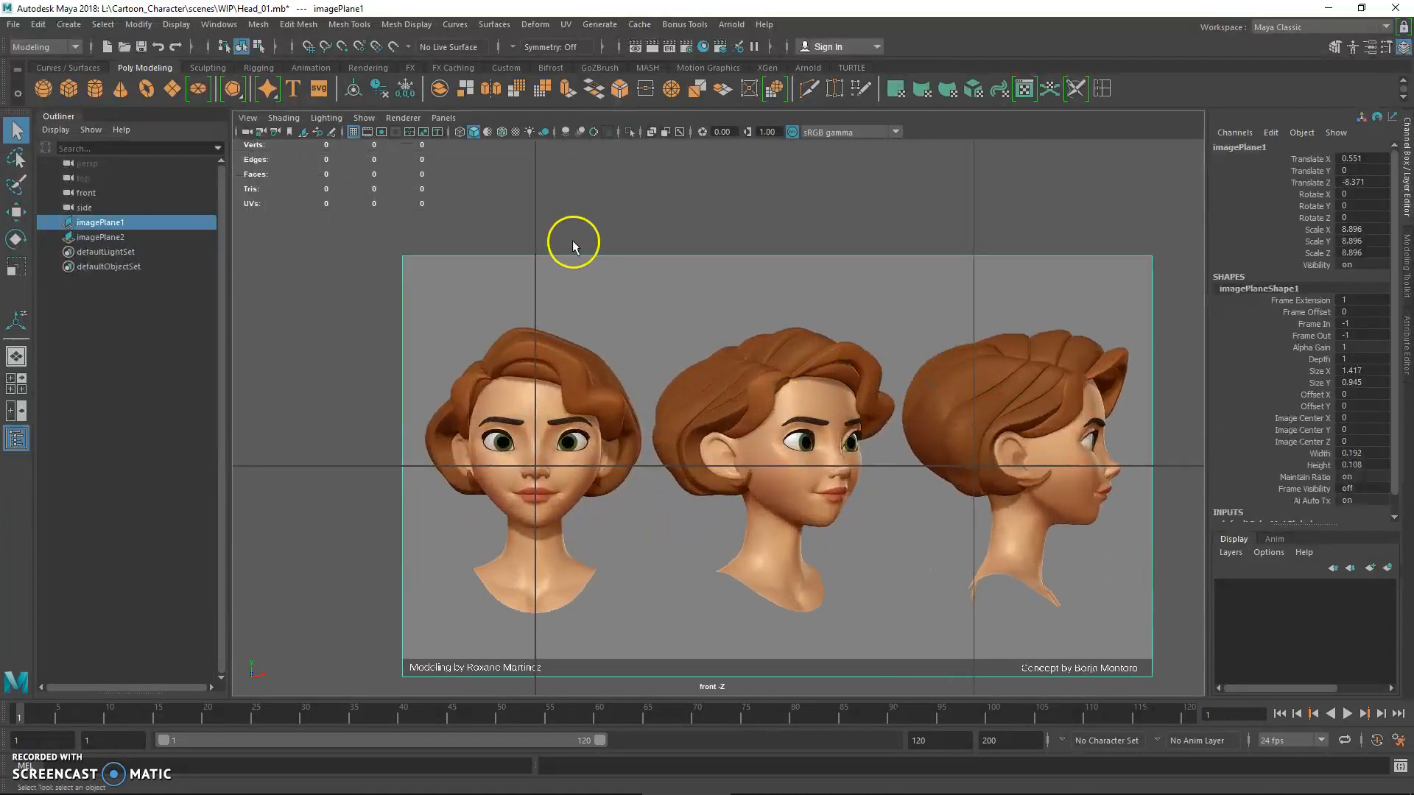
pyautogui.keyDown('alt'); pyautogui.moveTo(562, 258); pyautogui.dragTo(590, 228, button='middle'); pyautogui.keyUp('alt')
pyautogui.keyDown('alt'); pyautogui.moveTo(595, 234); pyautogui.dragTo(817, 344, button='right'); pyautogui.keyUp('alt')
pyautogui.keyDown('alt'); pyautogui.moveTo(638, 298); pyautogui.dragTo(693, 323, button='middle'); pyautogui.keyUp('alt')
pyautogui.keyDown('alt'); pyautogui.moveTo(526, 234); pyautogui.dragTo(587, 255, button='right'); pyautogui.keyUp('alt')
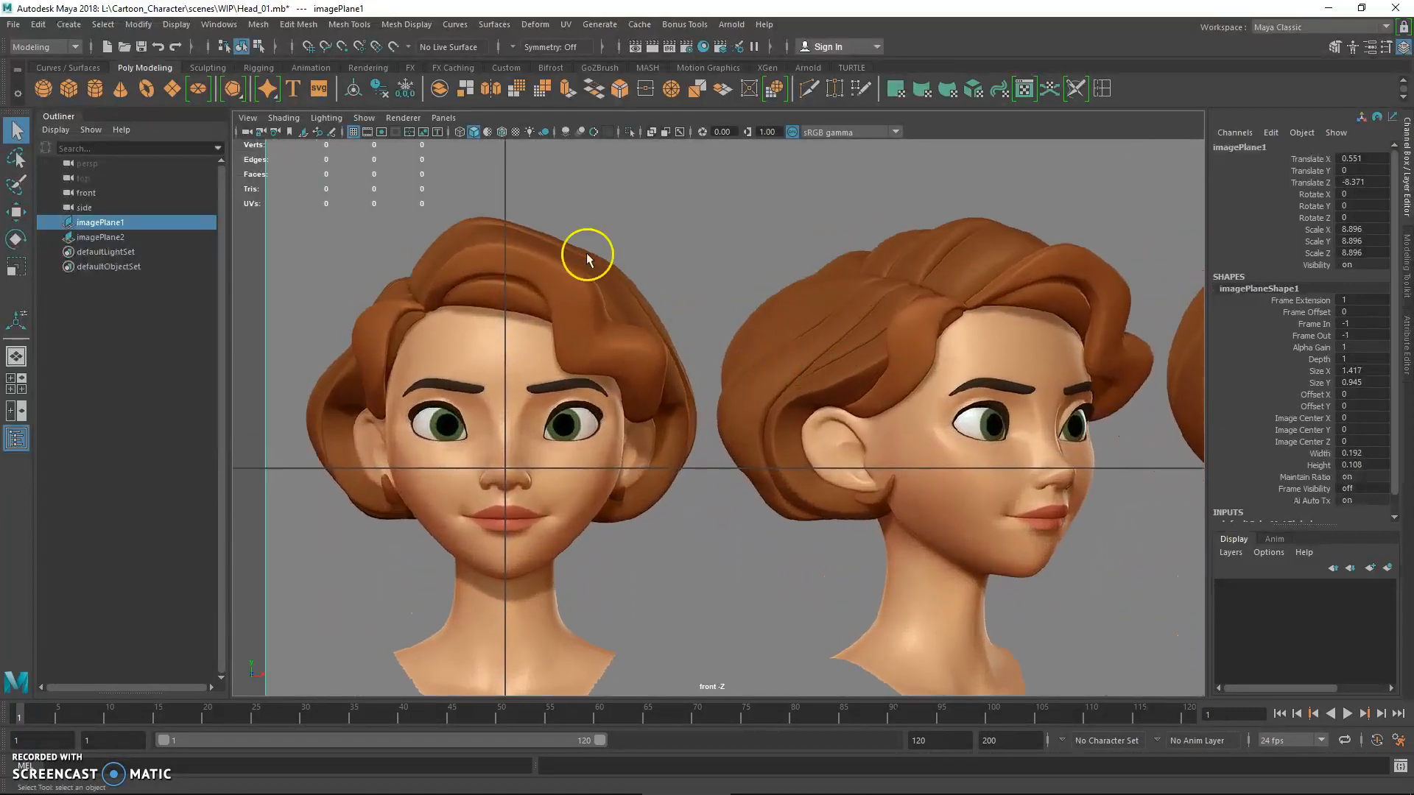
# - Trace the eye opening to the right of the center line in the front portrait with the Create Polygon tool
pyautogui.click(303, 25)
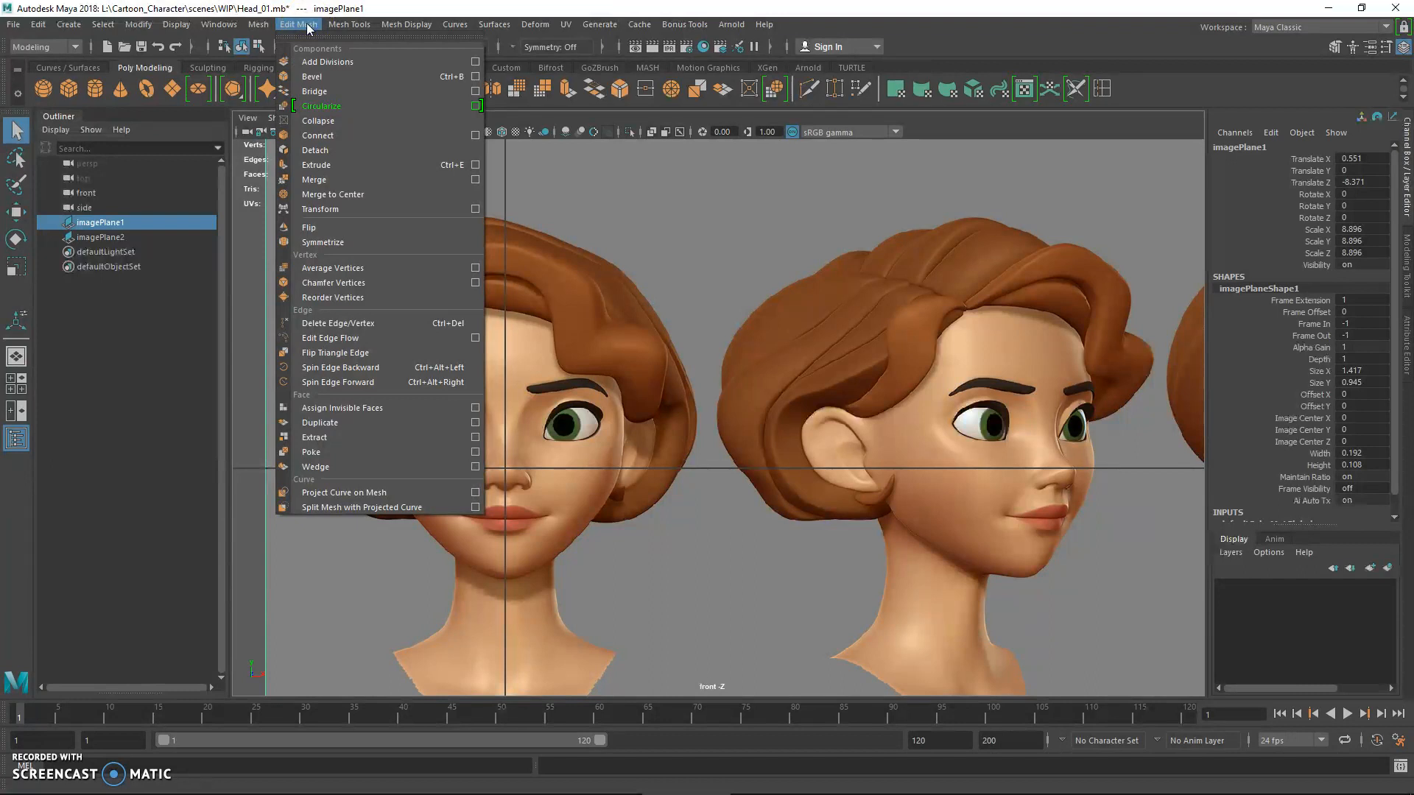
pyautogui.click(335, 24)
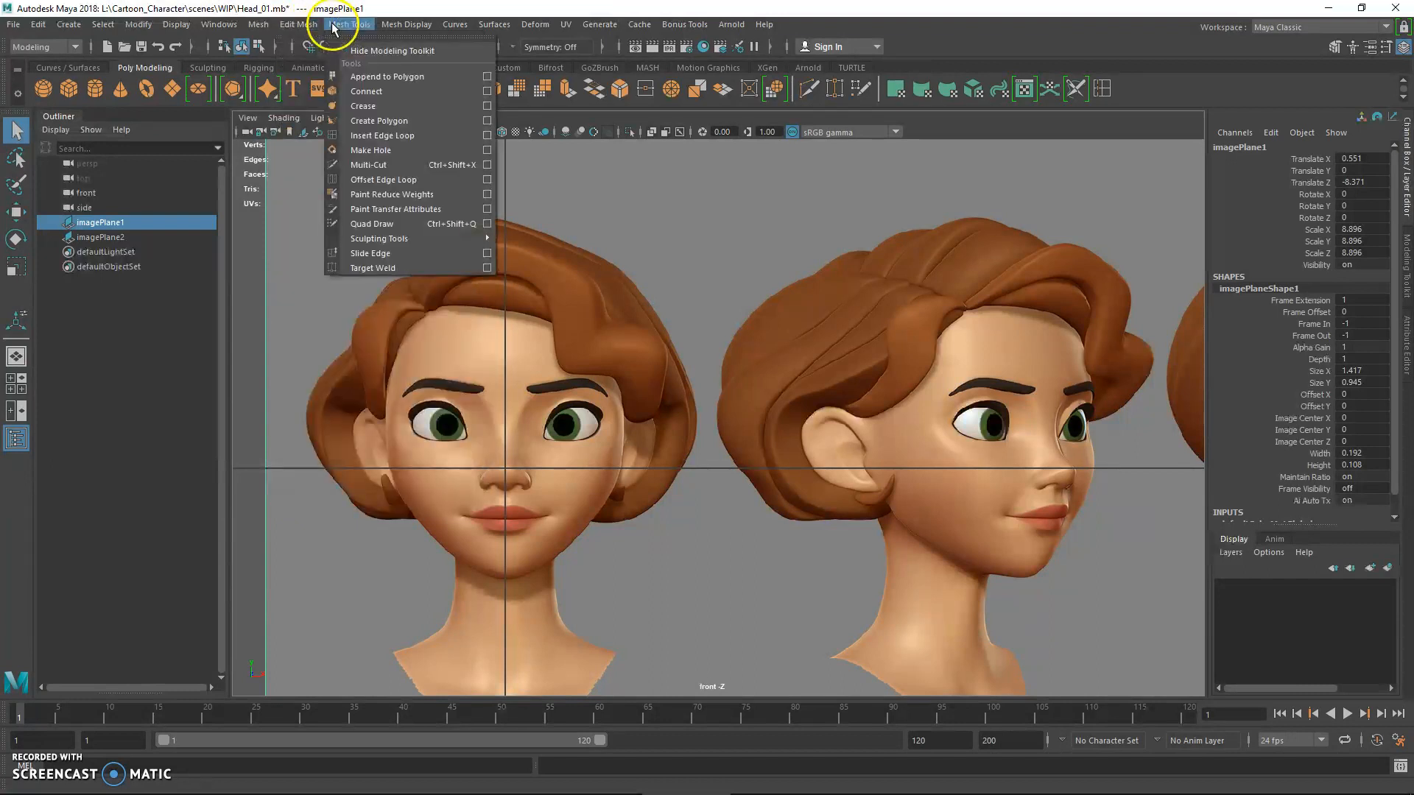
pyautogui.click(372, 122)
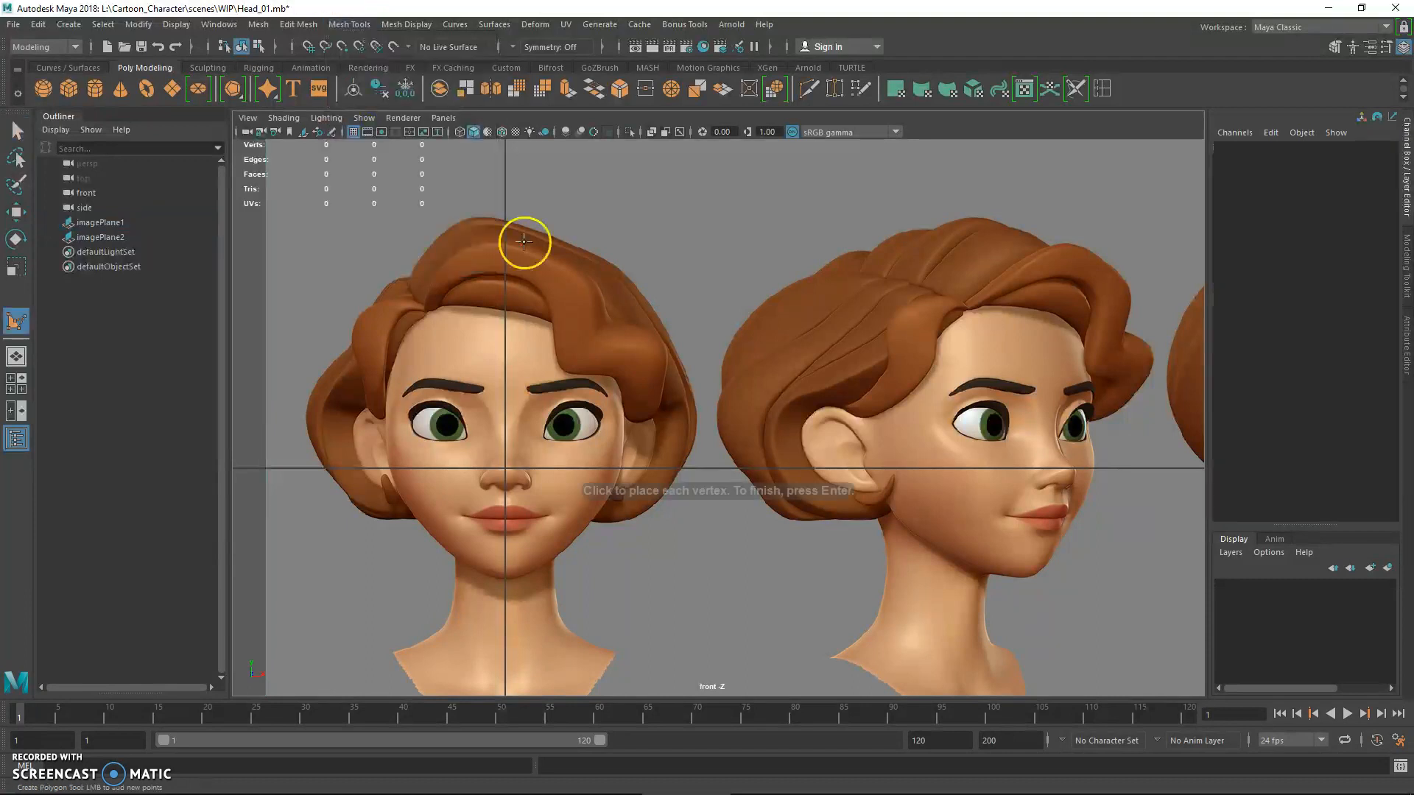
pyautogui.scroll(6, 810, 427)
pyautogui.scroll(3, 804, 408)
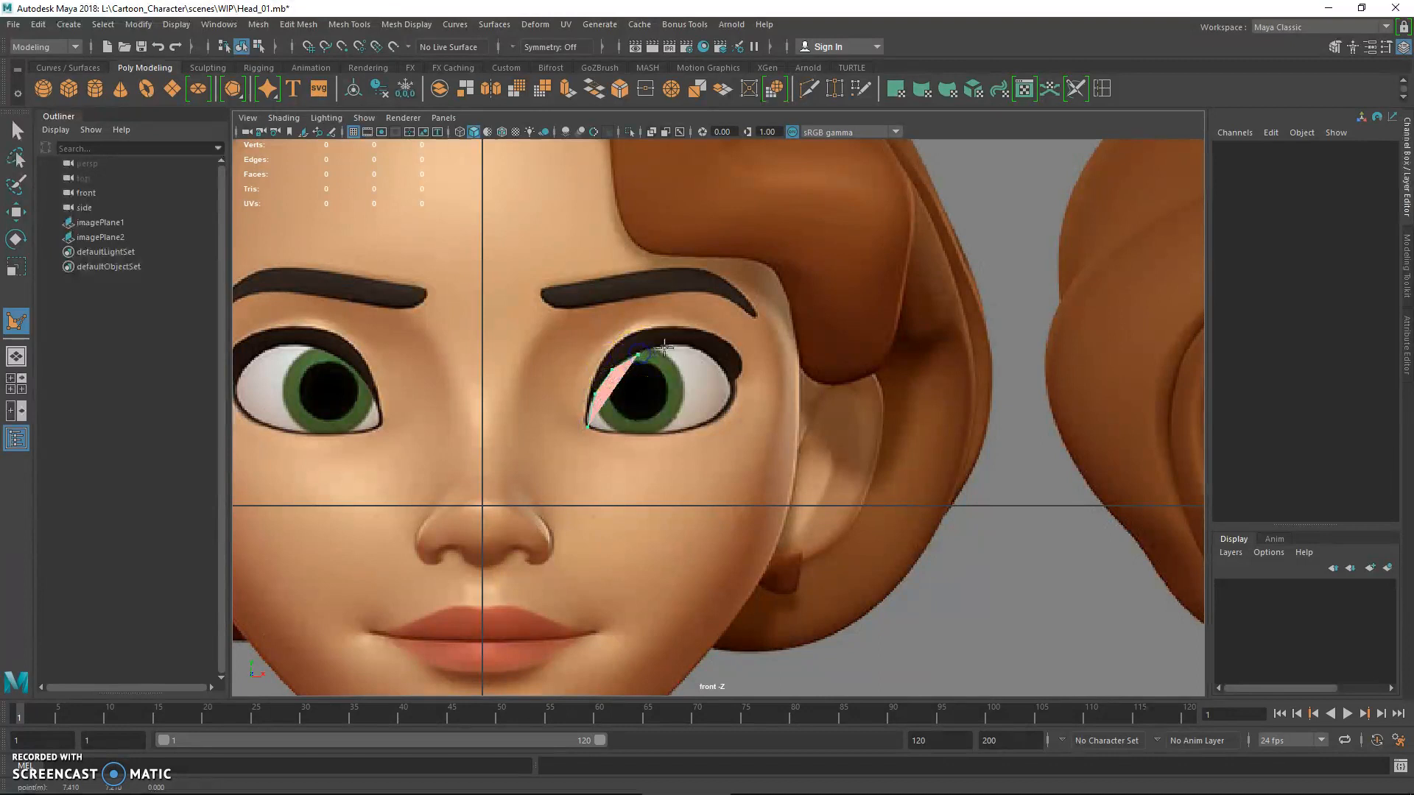
pyautogui.click(727, 372)
pyautogui.click(734, 397)
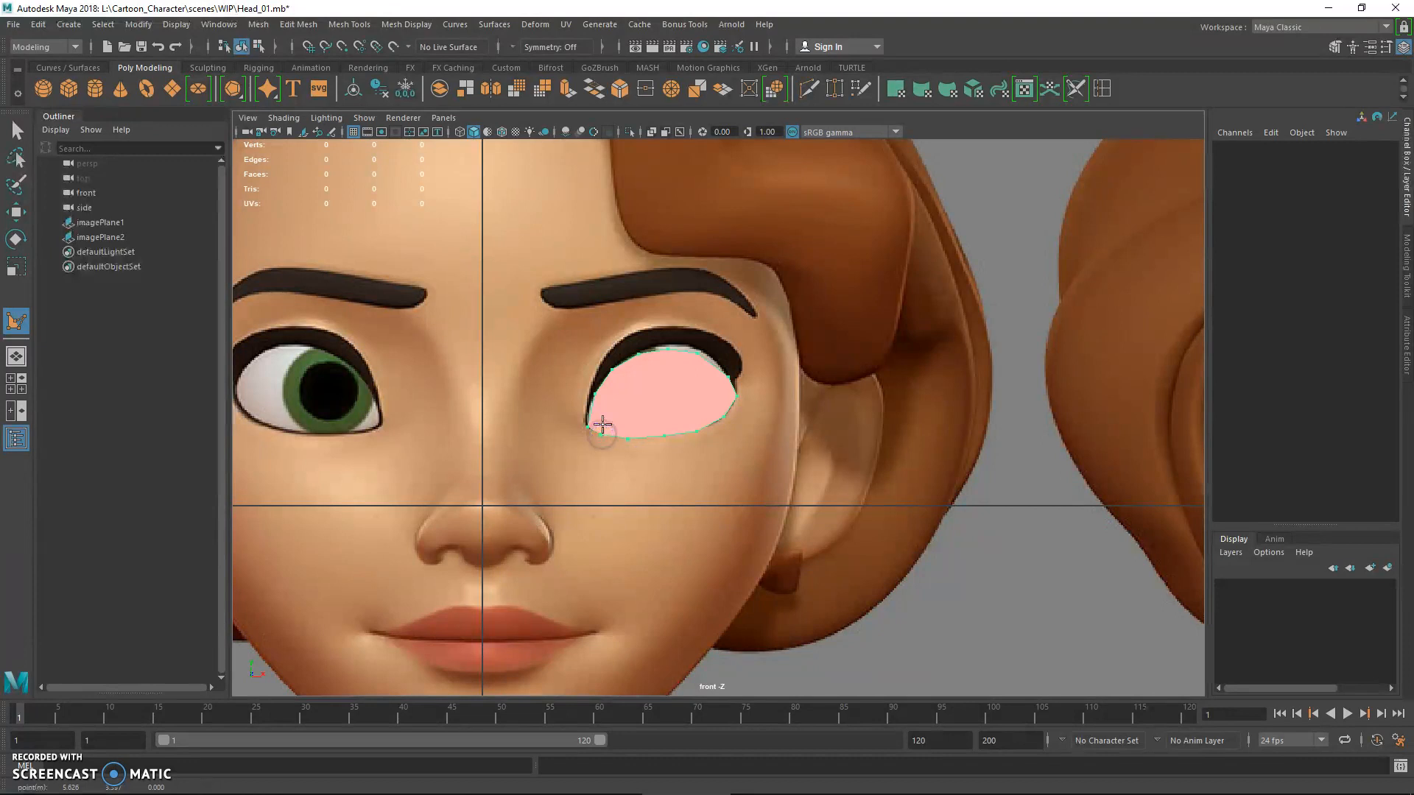
pyautogui.press('Return')
# - Check the new eye polygon in shaded display against the front reference portrait
pyautogui.keyDown('alt'); pyautogui.moveTo(624, 397); pyautogui.dragTo(514, 403, button='middle'); pyautogui.keyUp('alt')
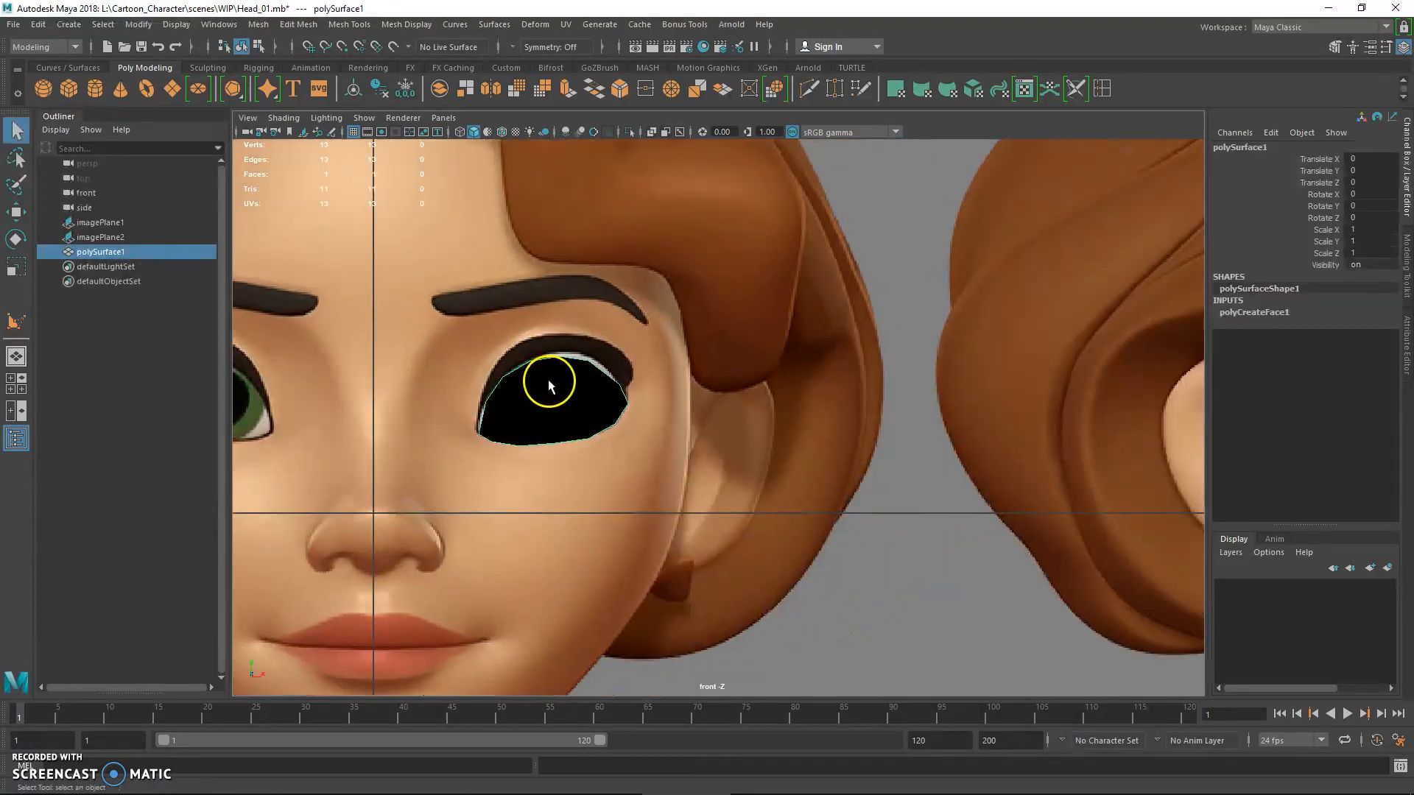
pyautogui.click(277, 122)
pyautogui.click(282, 118)
pyautogui.press('5')
pyautogui.scroll(-5, 595, 343)
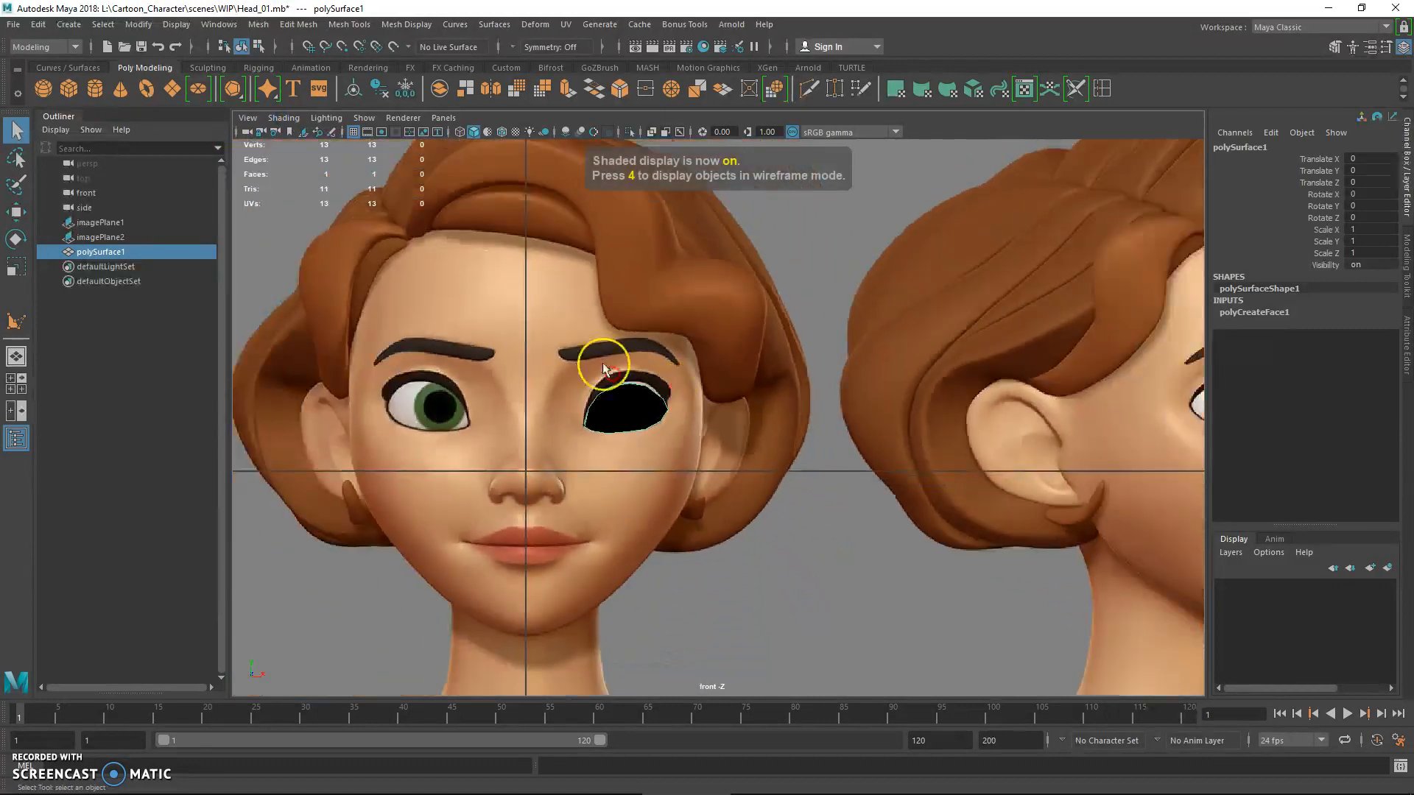
# - In the four-view layout, slide the side reference image backward along Z to align its profile, and select the eye polygon
pyautogui.keyDown('alt'); pyautogui.moveTo(1144, 462); pyautogui.dragTo(846, 413, button='middle'); pyautogui.keyUp('alt')
pyautogui.scroll(-2, 884, 427)
pyautogui.press('space')
pyautogui.scroll(3, 927, 517)
pyautogui.keyDown('alt'); pyautogui.moveTo(1016, 527); pyautogui.dragTo(946, 536, button='middle'); pyautogui.keyUp('alt')
pyautogui.moveTo(812, 528); pyautogui.dragTo(813, 530)
pyautogui.press('w')
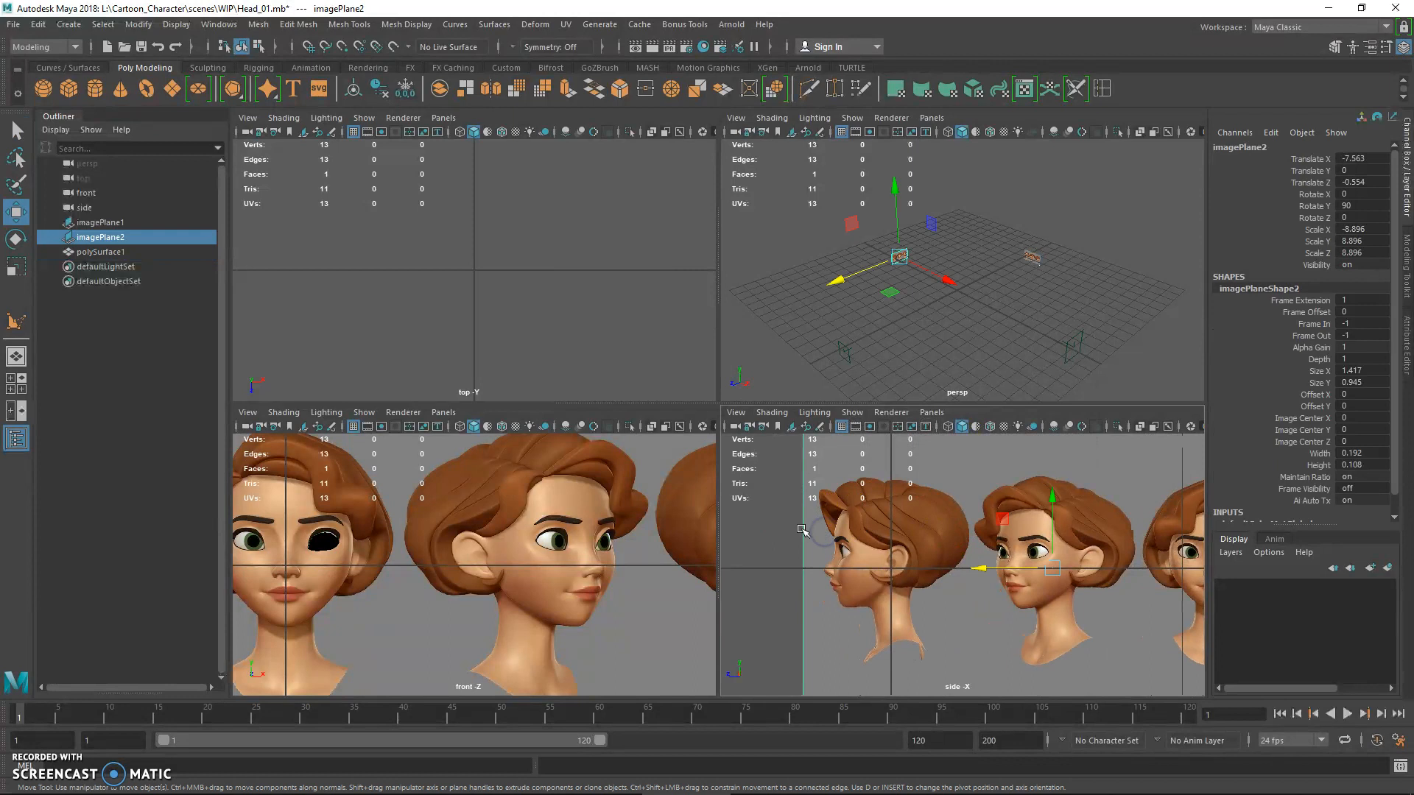
pyautogui.moveTo(980, 567); pyautogui.dragTo(1011, 577)
pyautogui.press('q')
pyautogui.click(329, 543)
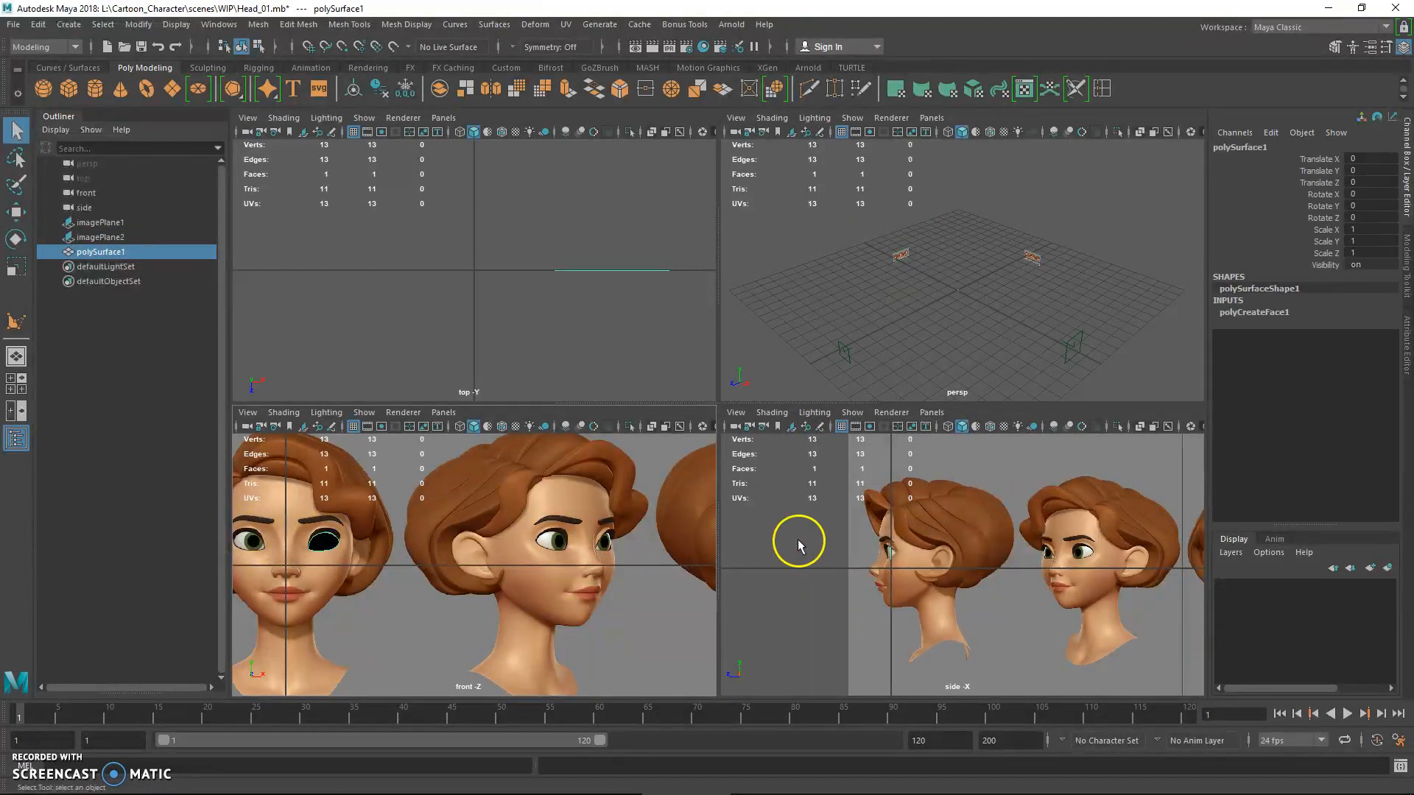
# - Slide the side reference image slightly further back to Translate Z -0.723 and select the eye polygon
pyautogui.click(846, 544)
pyautogui.press('w')
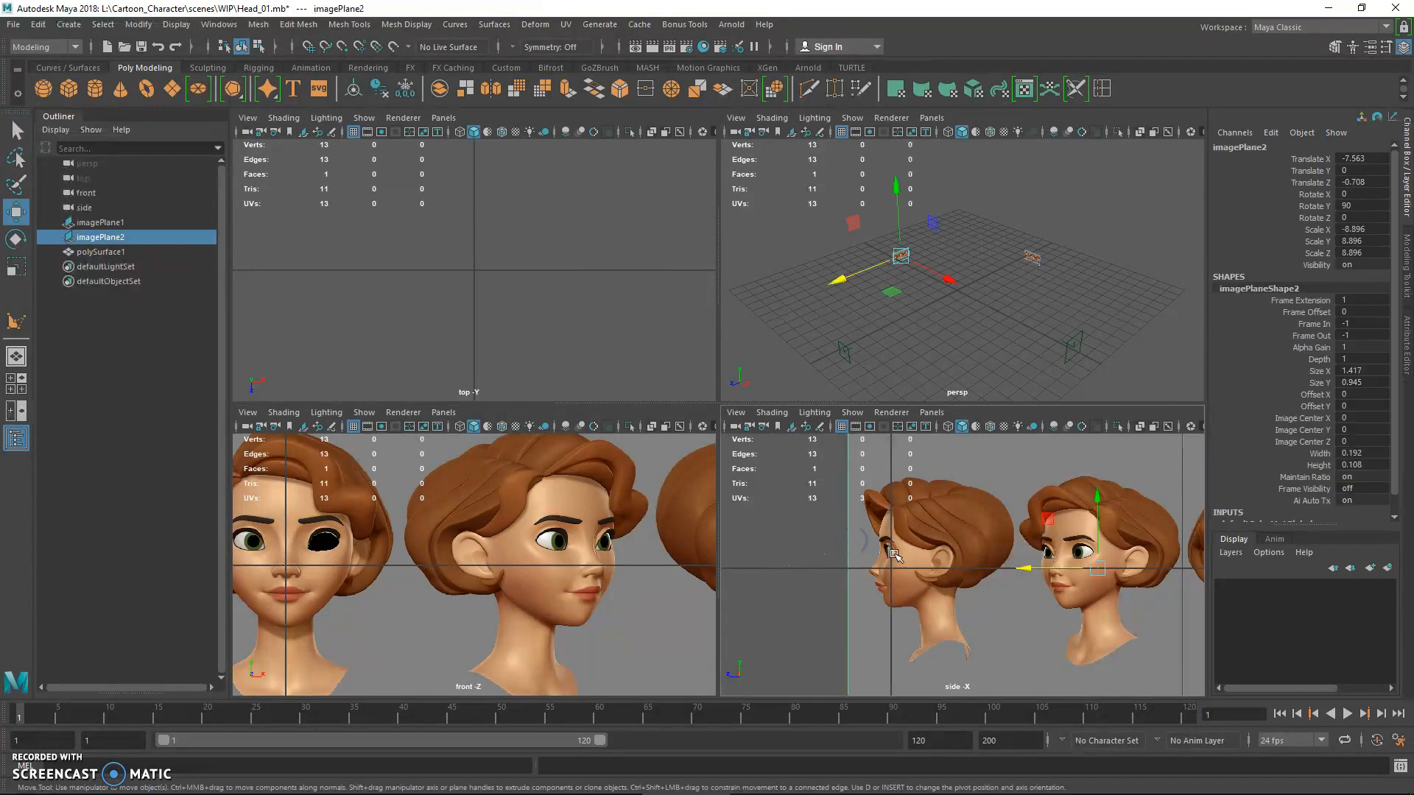
pyautogui.moveTo(1023, 574); pyautogui.dragTo(1028, 574)
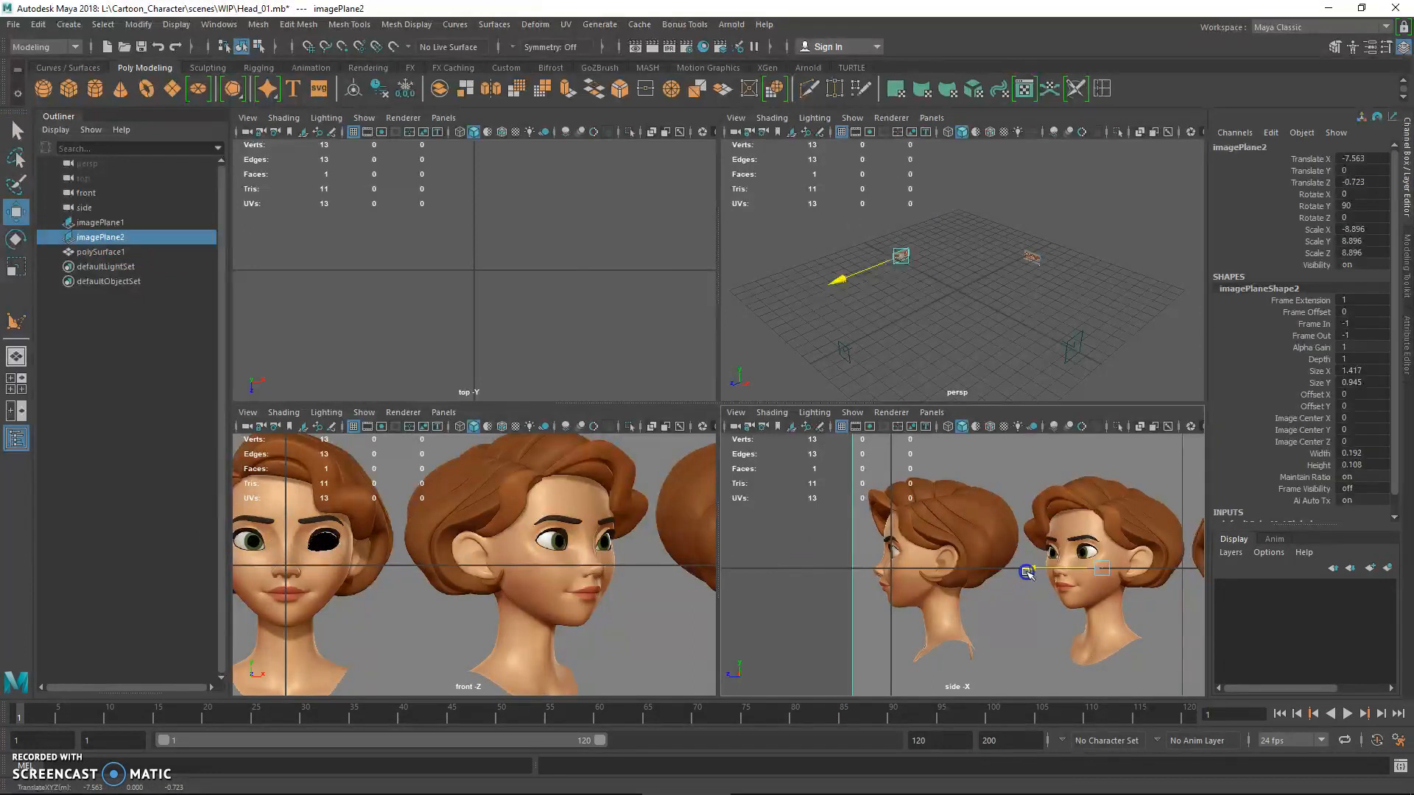
pyautogui.click(262, 544)
pyautogui.press('q')
# - Select the inner and outer corner vertices of the eye polygon and move them back along Z in the side view
pyautogui.click(844, 366)
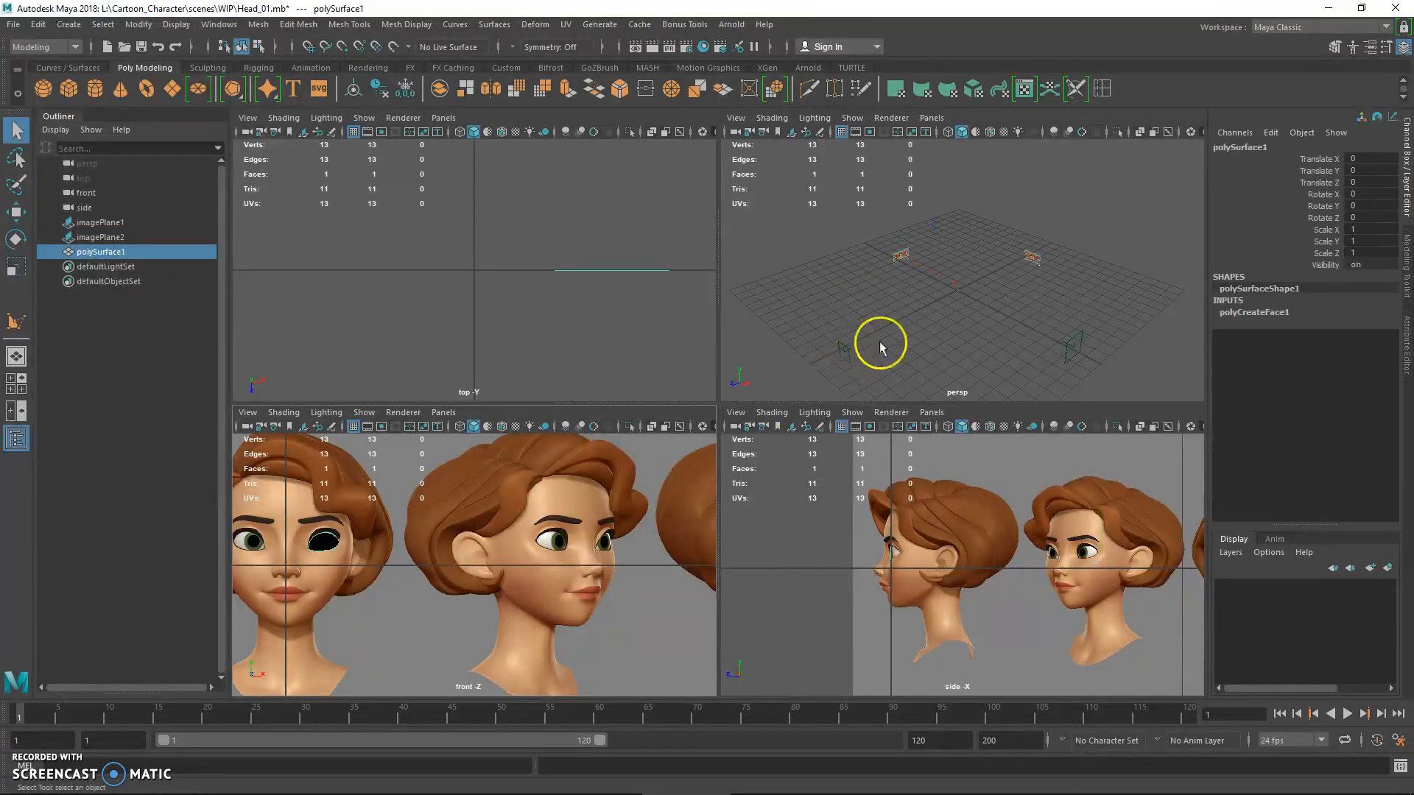
pyautogui.press('f')
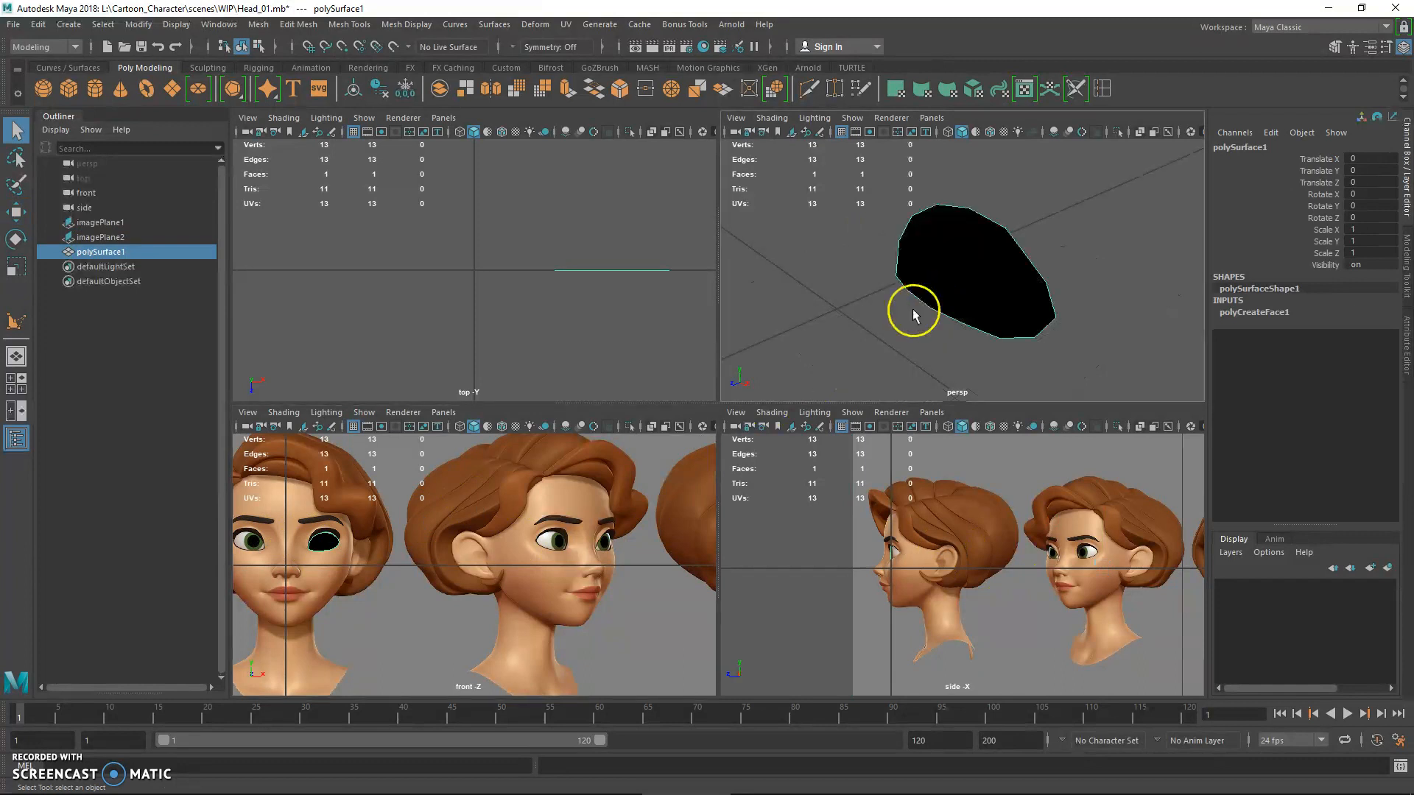
pyautogui.keyDown('alt'); pyautogui.moveTo(913, 296); pyautogui.dragTo(970, 288); pyautogui.keyUp('alt')
pyautogui.moveTo(924, 267); pyautogui.dragTo(866, 282, button='right')
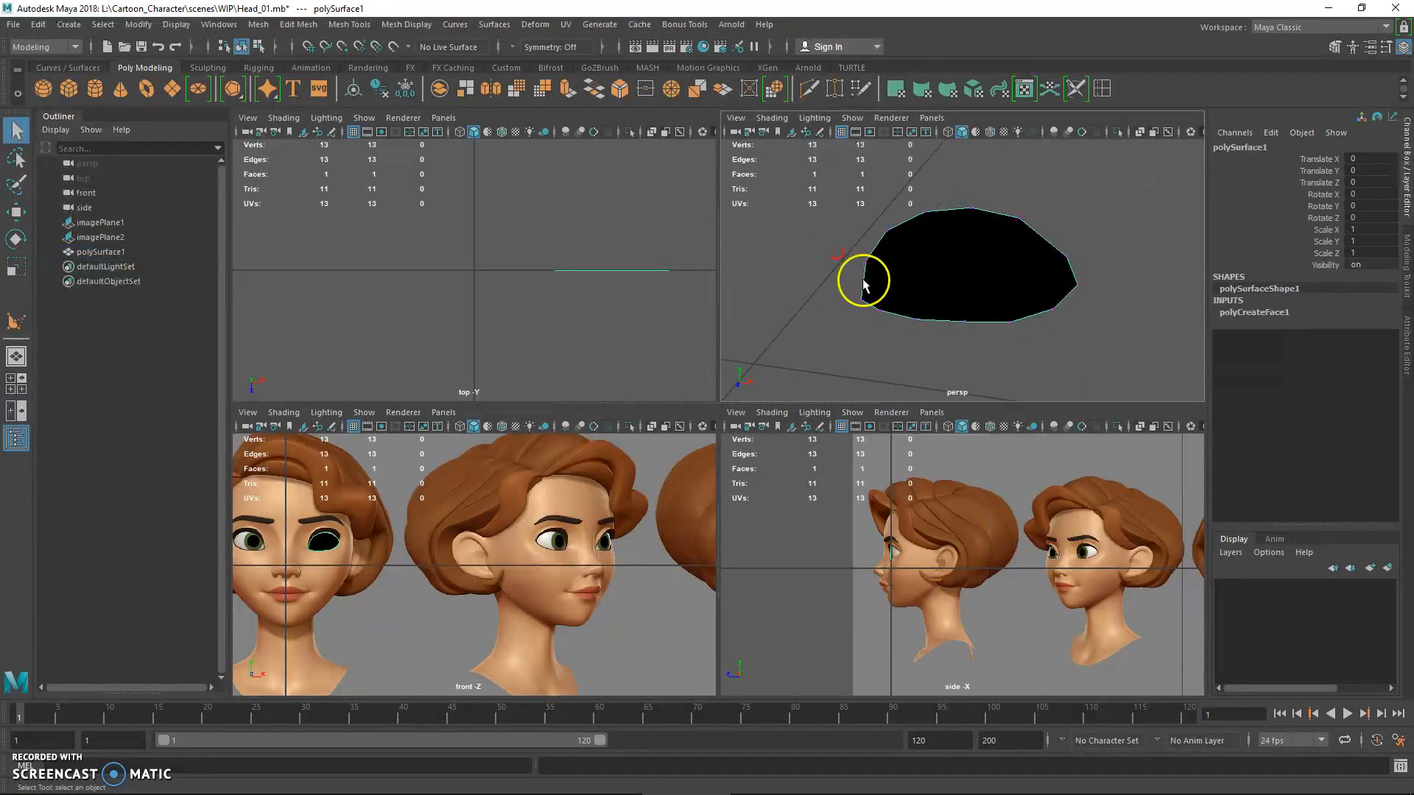
pyautogui.moveTo(845, 285); pyautogui.dragTo(892, 318)
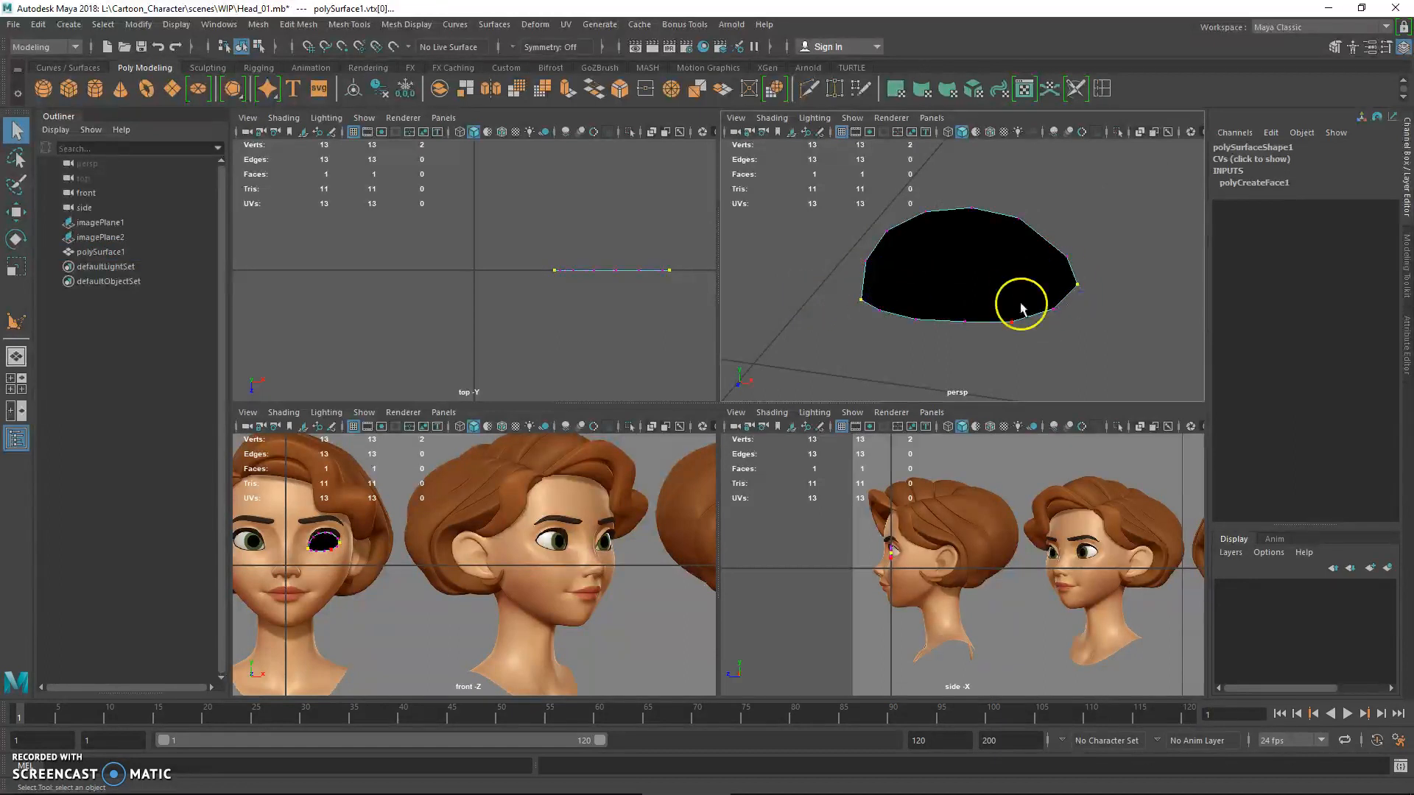
pyautogui.press('space')
pyautogui.keyDown('alt'); pyautogui.moveTo(630, 414); pyautogui.dragTo(794, 462, button='middle'); pyautogui.keyUp('alt')
pyautogui.keyDown('alt'); pyautogui.moveTo(721, 438); pyautogui.dragTo(1134, 563, button='right'); pyautogui.keyUp('alt')
pyautogui.keyDown('alt'); pyautogui.moveTo(1108, 548); pyautogui.dragTo(986, 489, button='middle'); pyautogui.keyUp('alt')
pyautogui.keyDown('alt'); pyautogui.moveTo(850, 461); pyautogui.dragTo(884, 487, button='right'); pyautogui.keyUp('alt')
pyautogui.press('w')
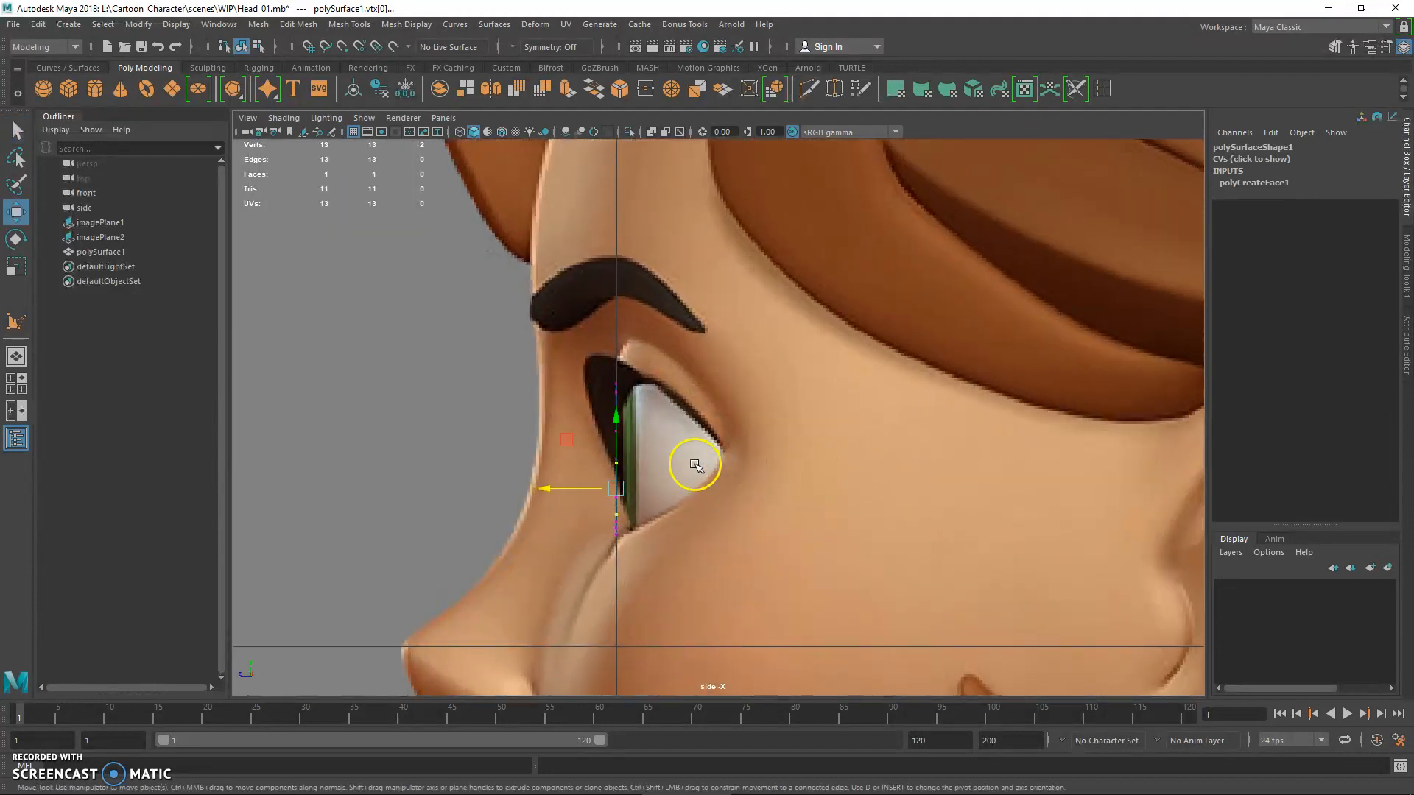
pyautogui.moveTo(569, 487); pyautogui.dragTo(586, 489)
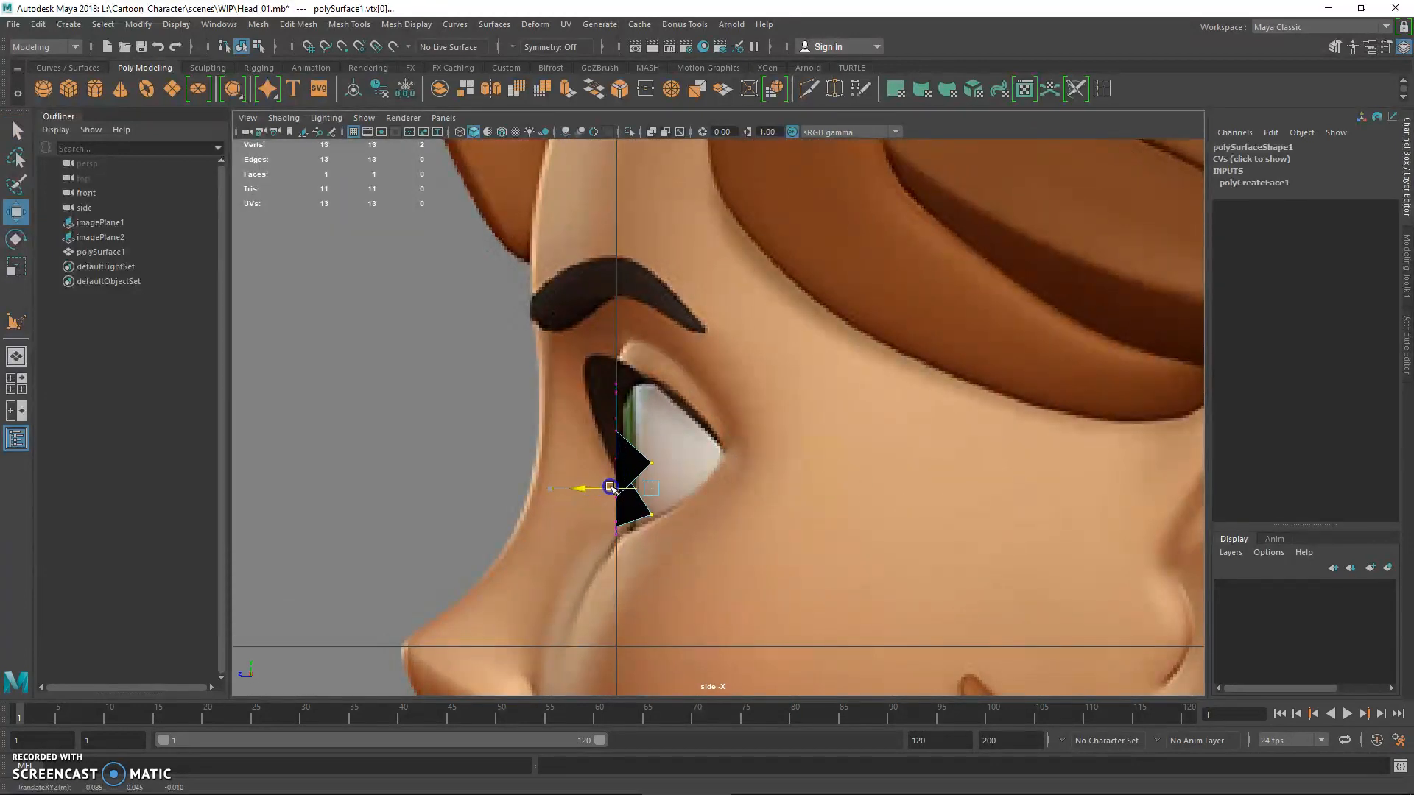
# - Show the side view in wireframe and move the outer corner vertex back to the eye corner in the side reference
pyautogui.press('4')
pyautogui.click(655, 463)
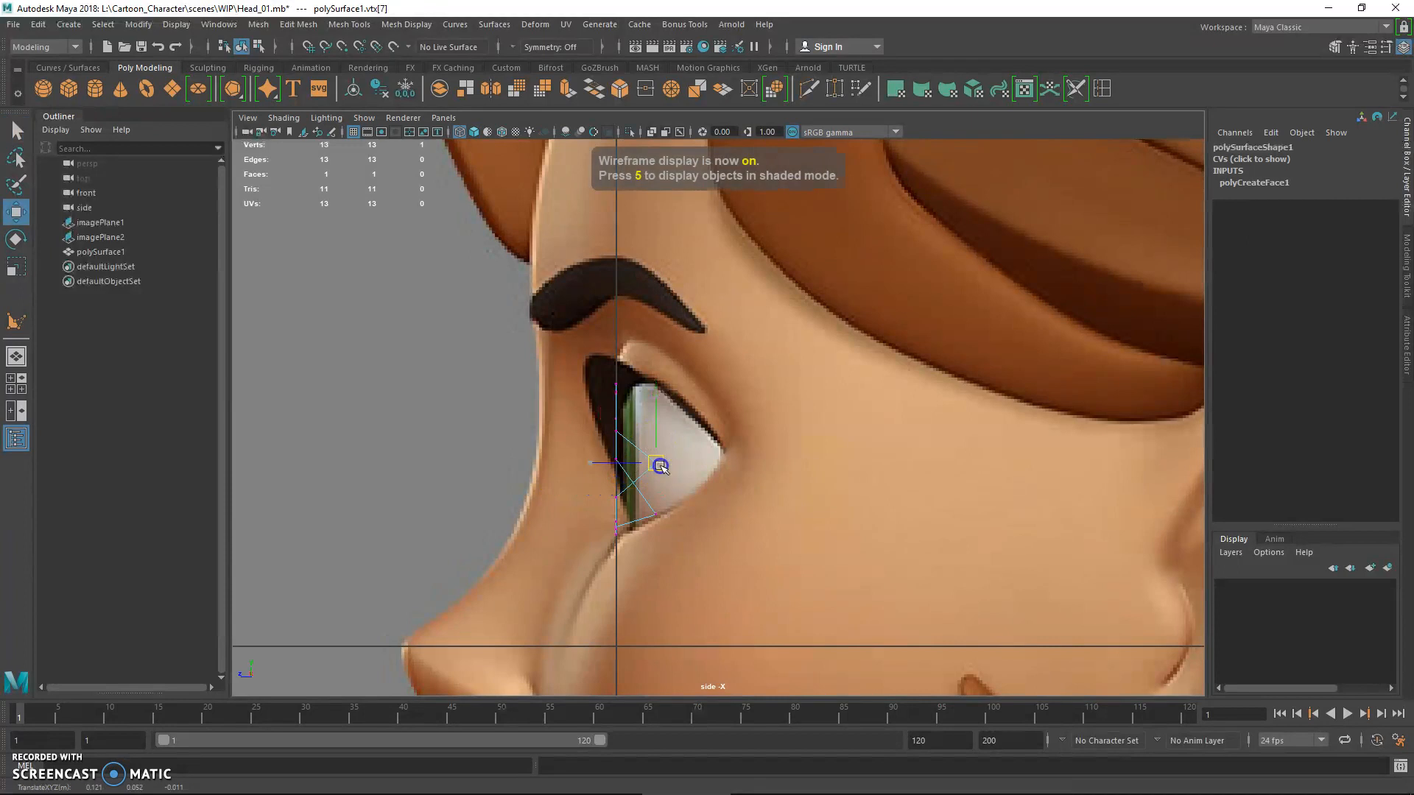
pyautogui.press('space')
pyautogui.keyDown('alt'); pyautogui.moveTo(942, 275); pyautogui.dragTo(994, 277); pyautogui.keyUp('alt')
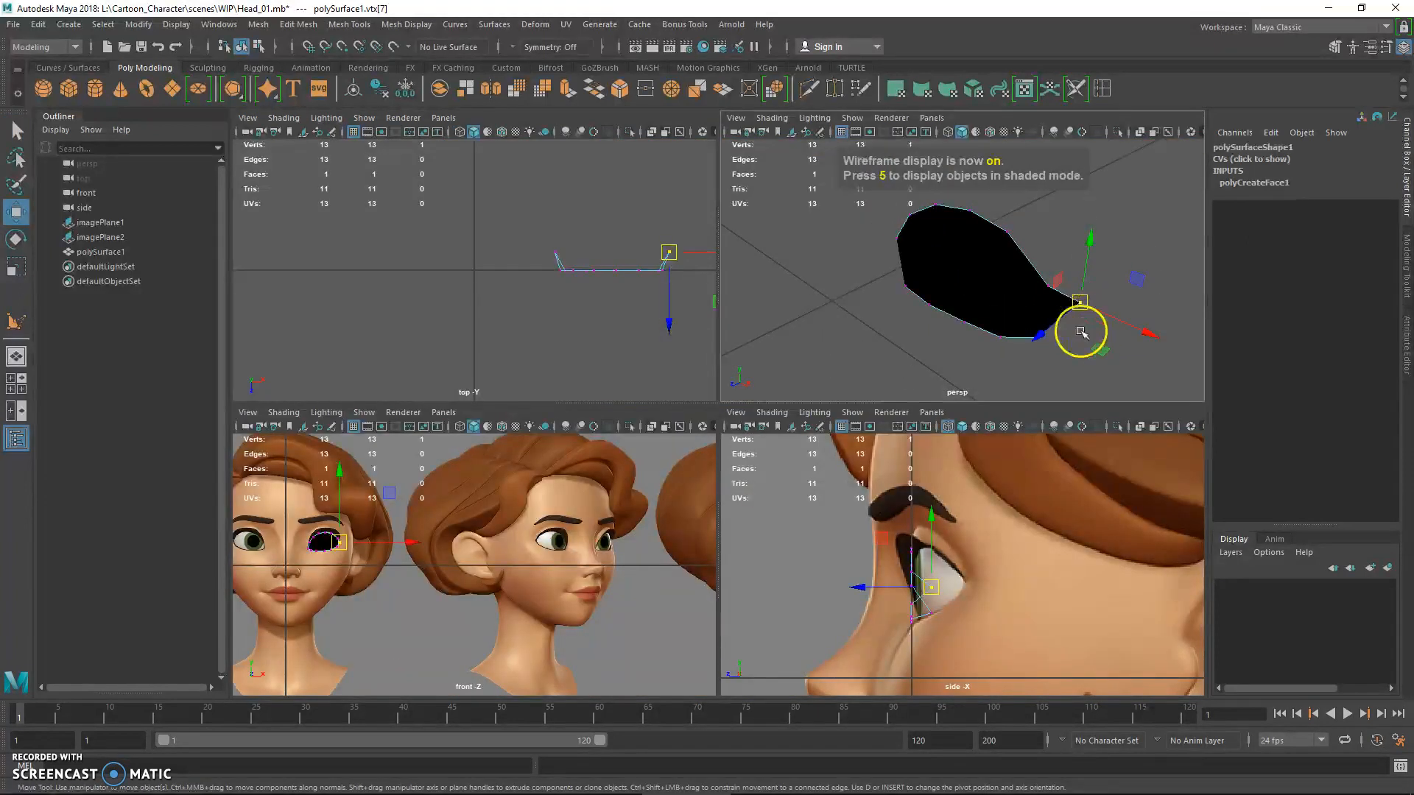
pyautogui.moveTo(929, 585); pyautogui.dragTo(960, 575)
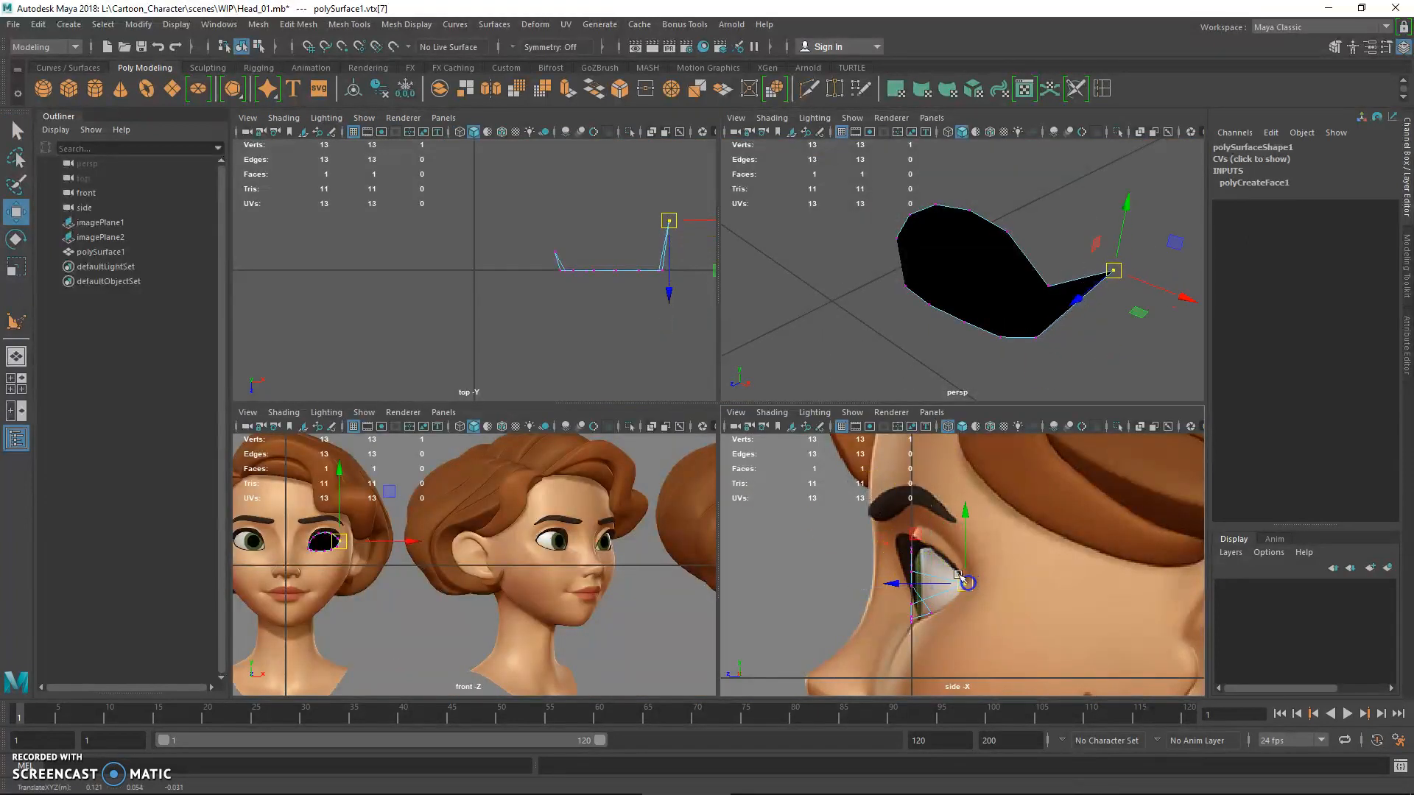
pyautogui.keyDown('alt'); pyautogui.moveTo(959, 576); pyautogui.dragTo(928, 554, button='middle'); pyautogui.keyUp('alt')
# - Move the upper and lower vertices beside the outer corner back to follow the eyelids in the side reference
pyautogui.click(877, 572)
pyautogui.moveTo(877, 572); pyautogui.dragTo(906, 552)
pyautogui.press('q')
pyautogui.click(1056, 463)
pyautogui.click(1038, 340)
pyautogui.press('w')
pyautogui.middleClick(902, 573)
pyautogui.moveTo(879, 610); pyautogui.dragTo(917, 619)
pyautogui.press('q')
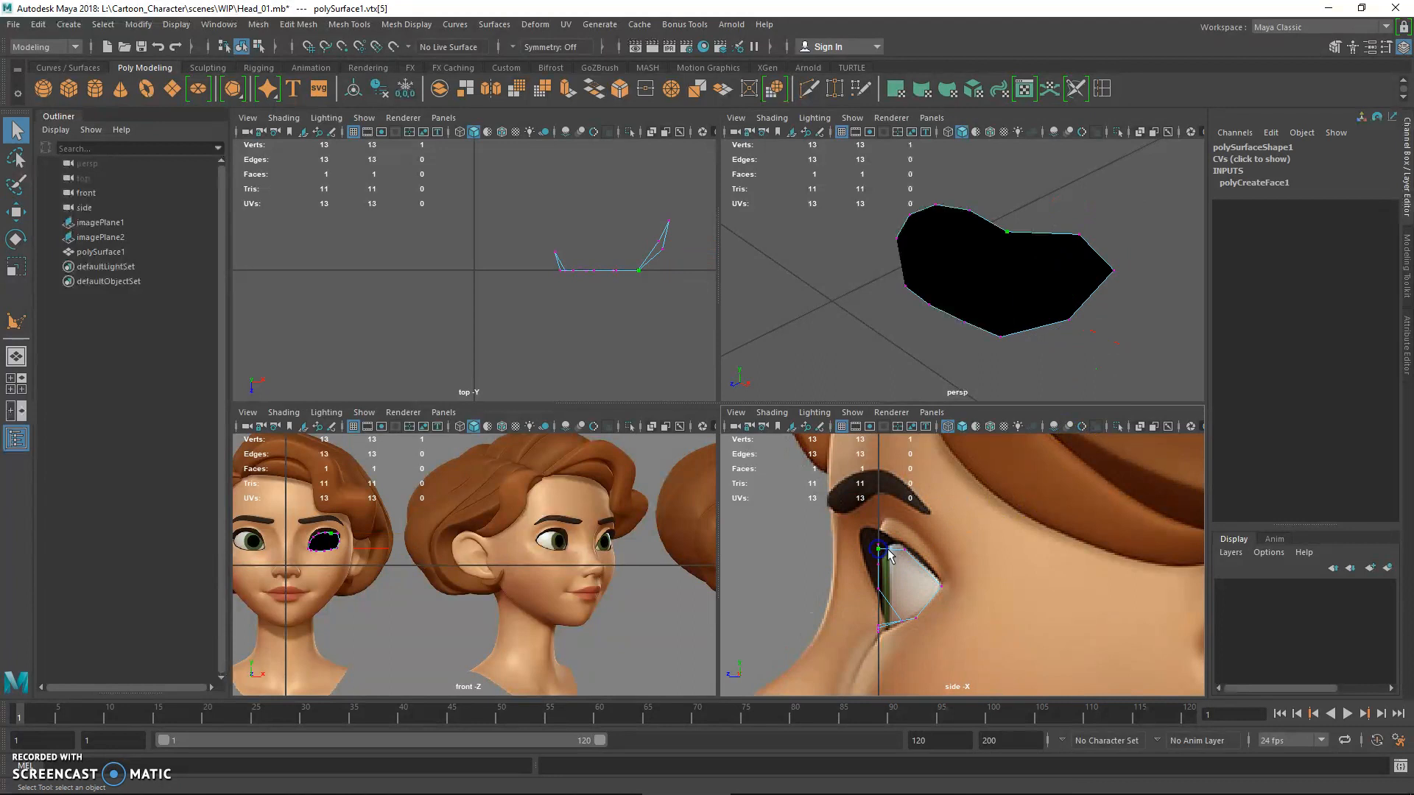
# - Nudge the next upper and lower vertices toward the middle of the eye slightly back, raising the upper one to the eyelid line
pyautogui.press('w')
pyautogui.moveTo(889, 555); pyautogui.dragTo(894, 541)
pyautogui.press('q')
pyautogui.click(895, 635)
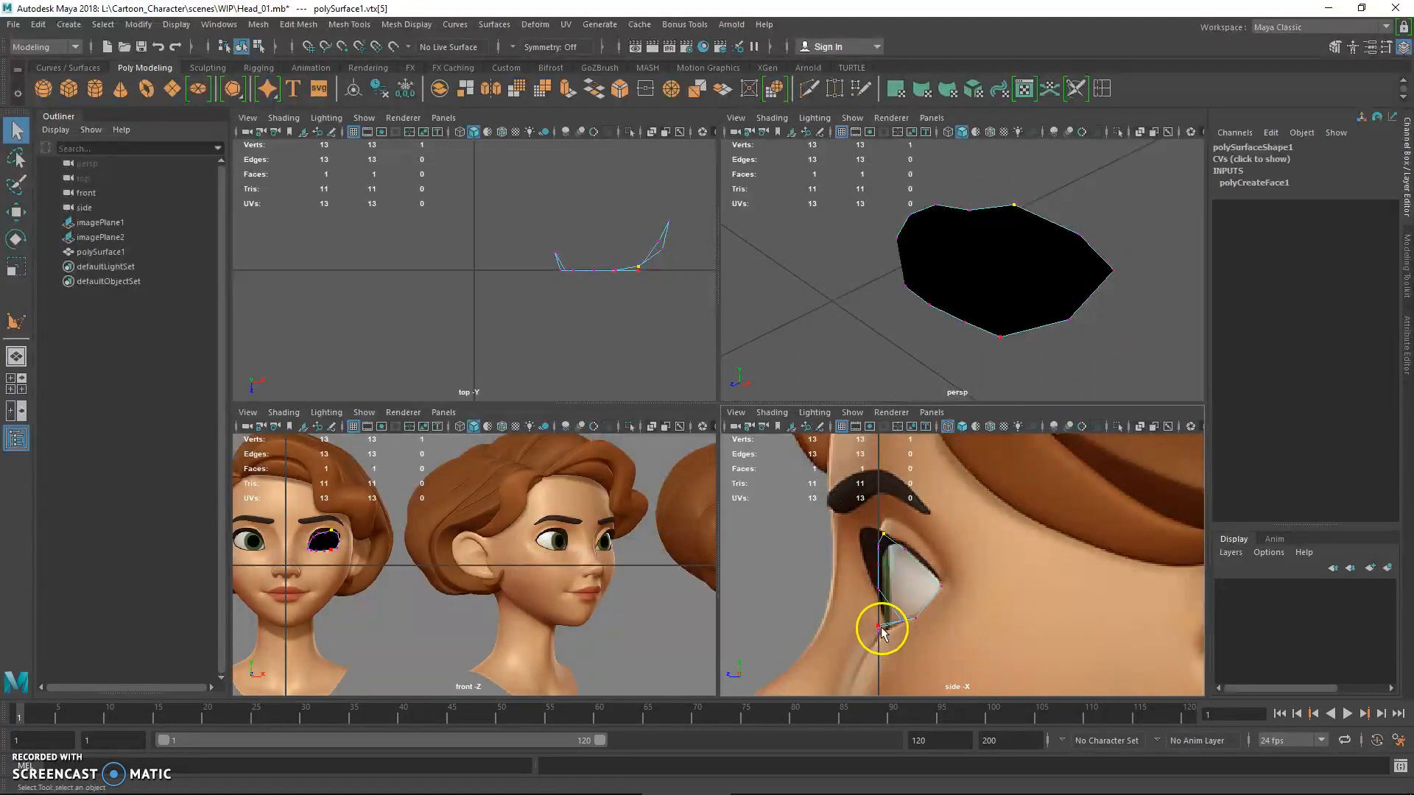
pyautogui.click(881, 632)
pyautogui.press('w')
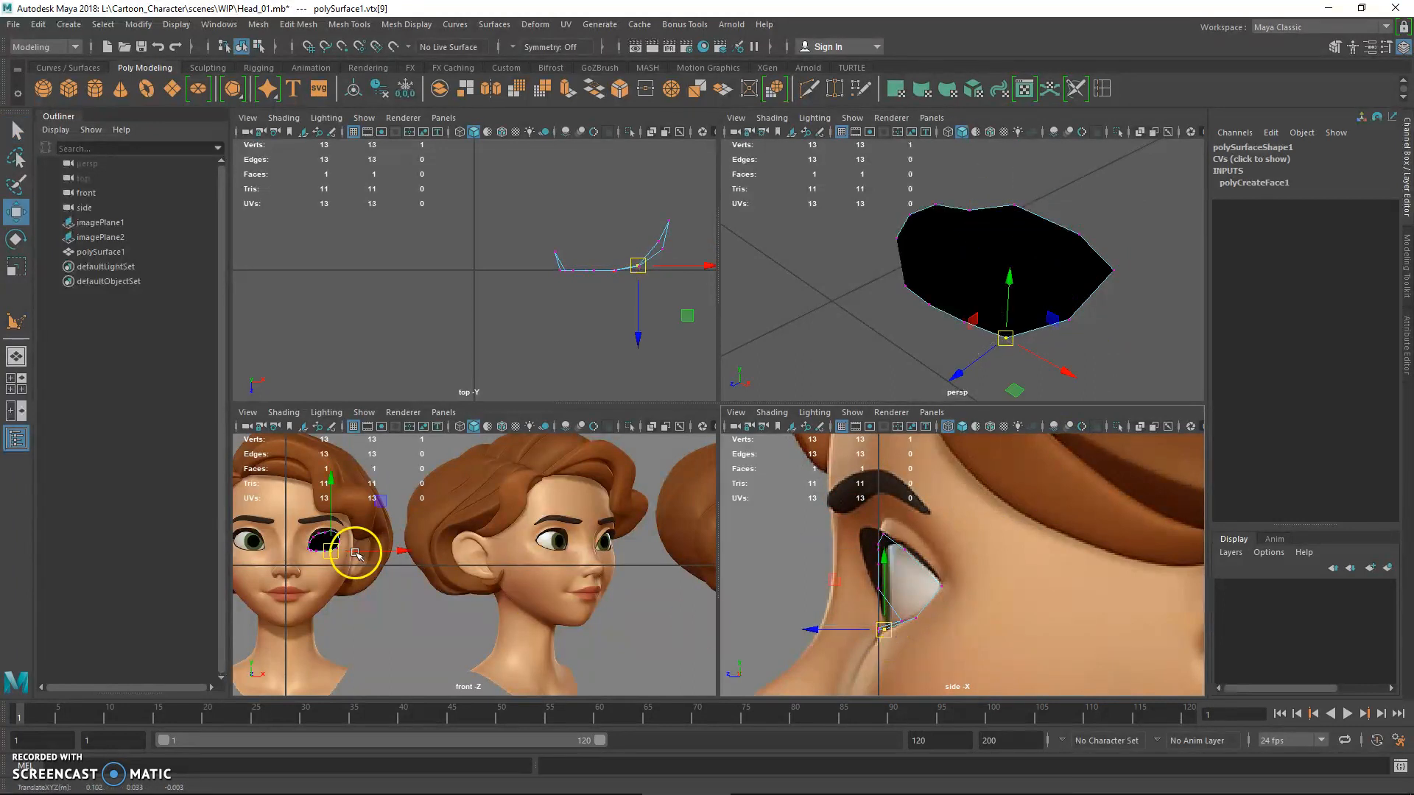
pyautogui.press('q')
# - Adjust the depth of the vertices at the inner eye corner to give that end of the polygon a backward curve
pyautogui.keyDown('alt'); pyautogui.moveTo(994, 331); pyautogui.dragTo(958, 246); pyautogui.keyUp('alt')
pyautogui.click(839, 309)
pyautogui.press('w')
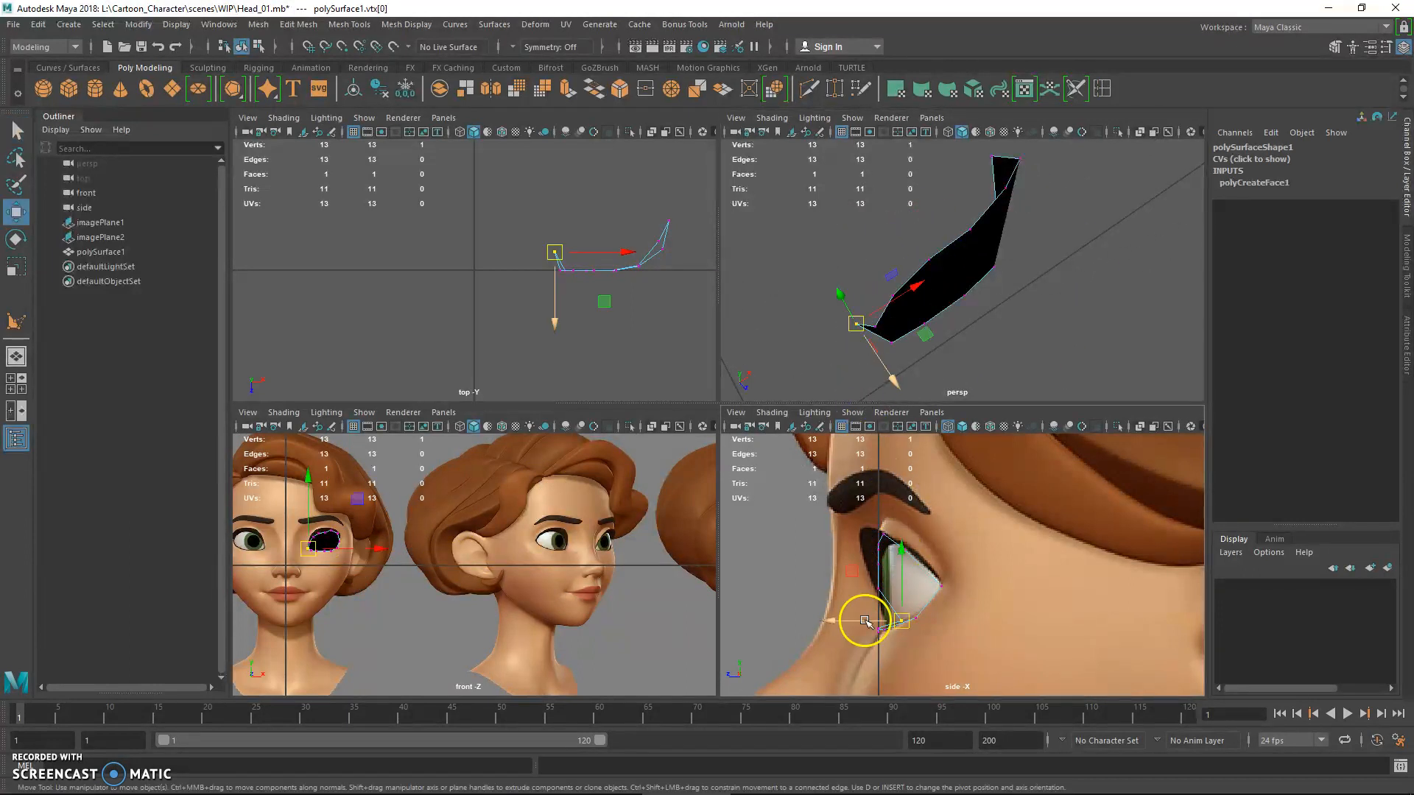
pyautogui.keyDown('alt'); pyautogui.moveTo(887, 391); pyautogui.dragTo(961, 280); pyautogui.keyUp('alt')
pyautogui.press('q')
pyautogui.press('w')
# - Pull the middle and inner-middle pairs of upper and lower vertices forward along Z to round the eye's curvature
pyautogui.press('q')
pyautogui.press('w')
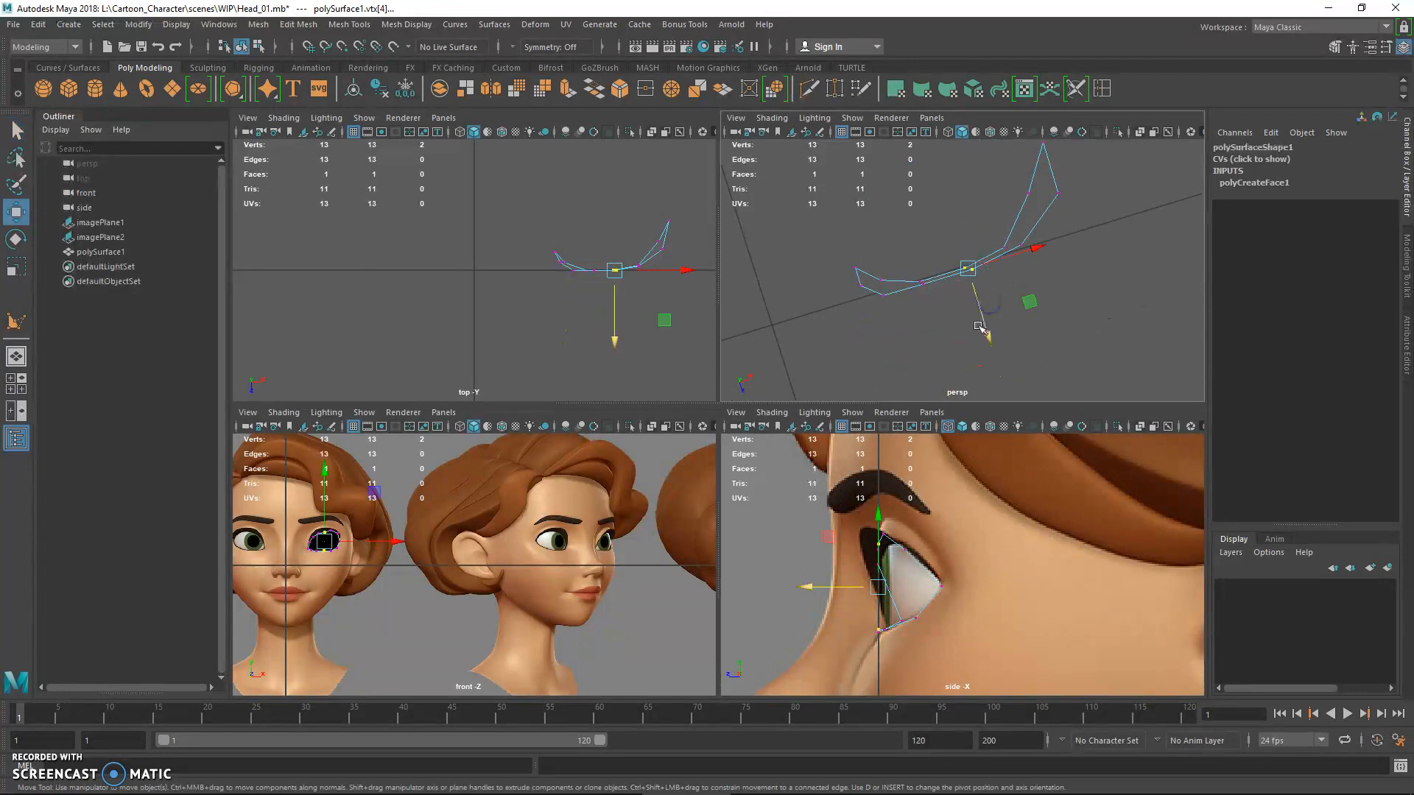
pyautogui.moveTo(980, 330); pyautogui.dragTo(984, 331)
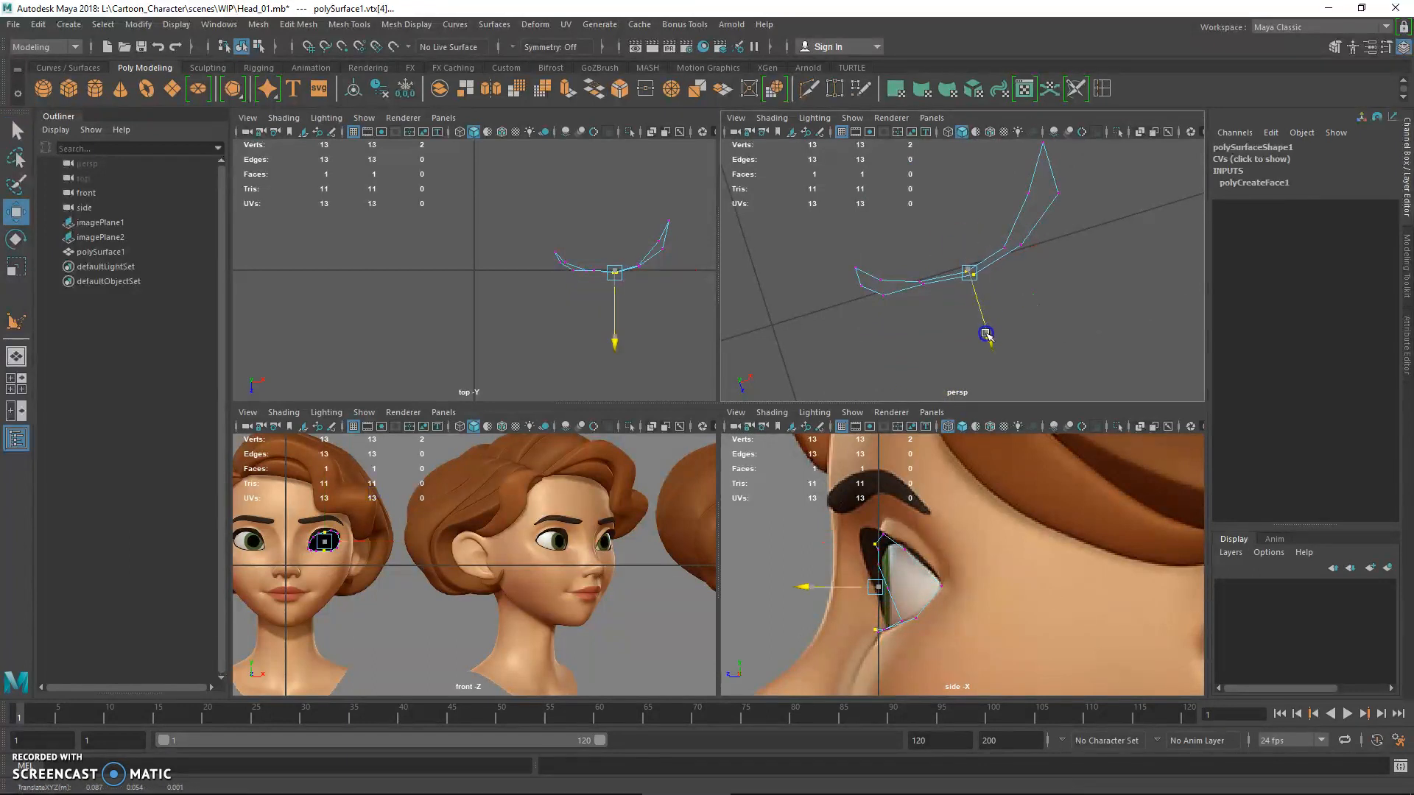
pyautogui.press('q')
pyautogui.moveTo(904, 256); pyautogui.dragTo(937, 348)
pyautogui.press('w')
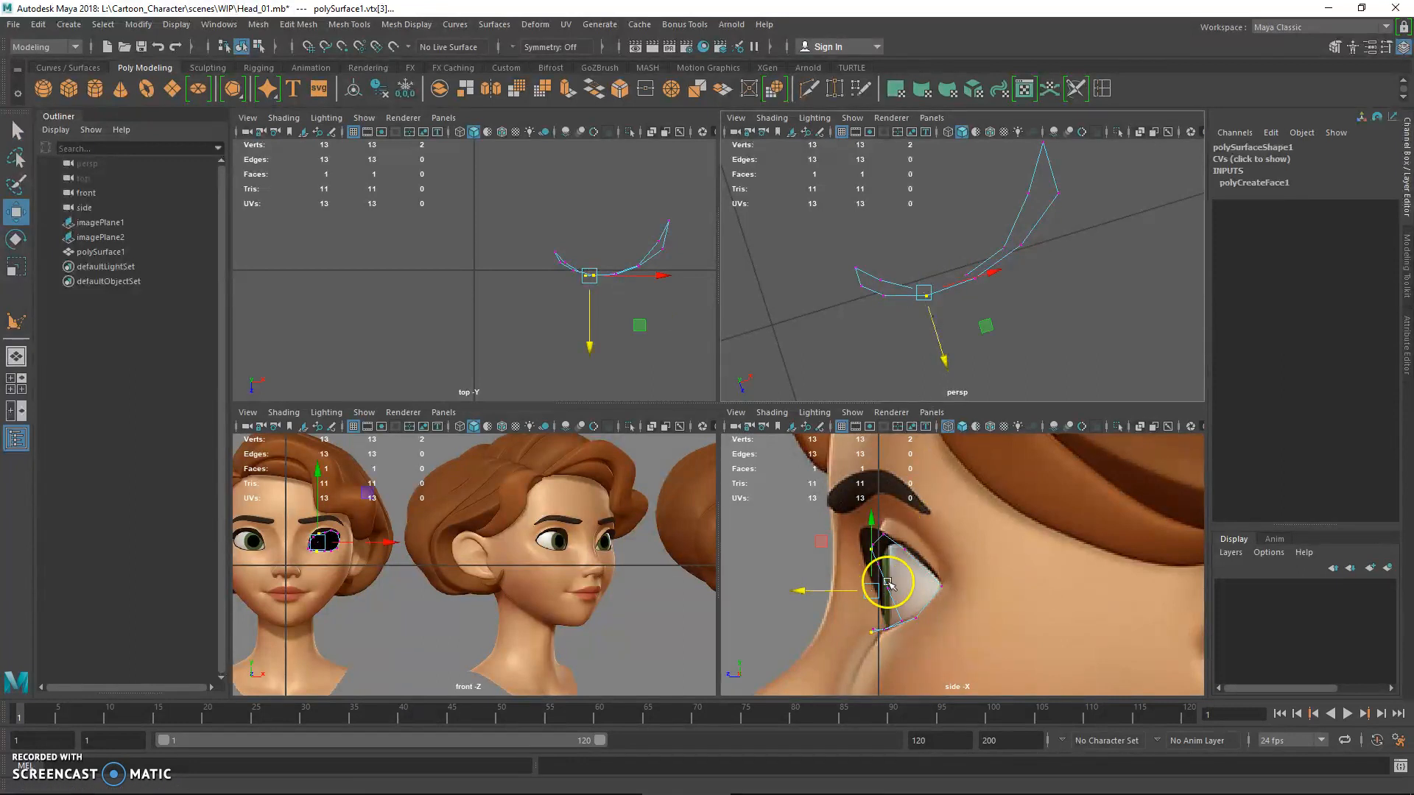
# - Move the two vertices above the inner eye corner further back in the side view to smooth the upper lid curve
pyautogui.click(888, 588)
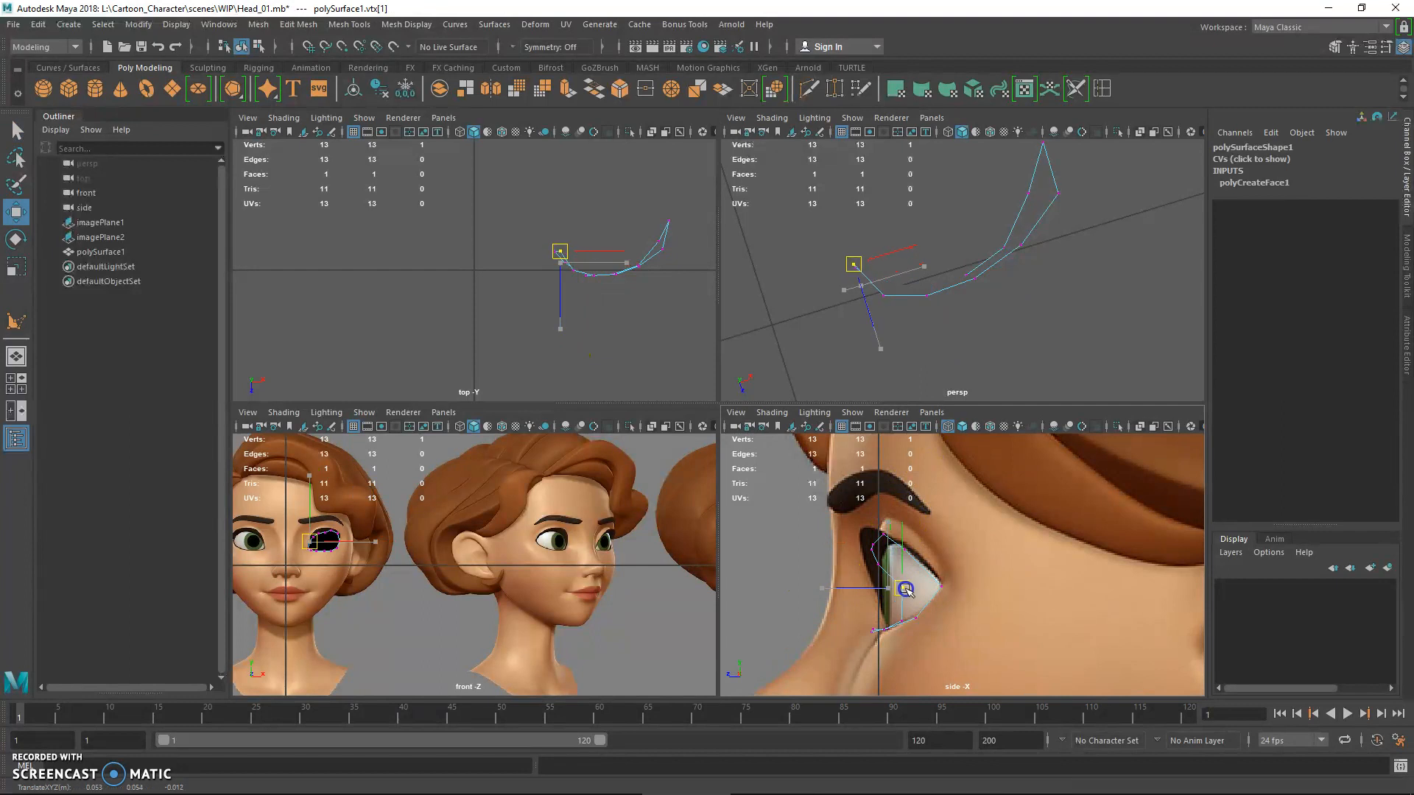
pyautogui.press('q')
pyautogui.moveTo(883, 569); pyautogui.dragTo(896, 586)
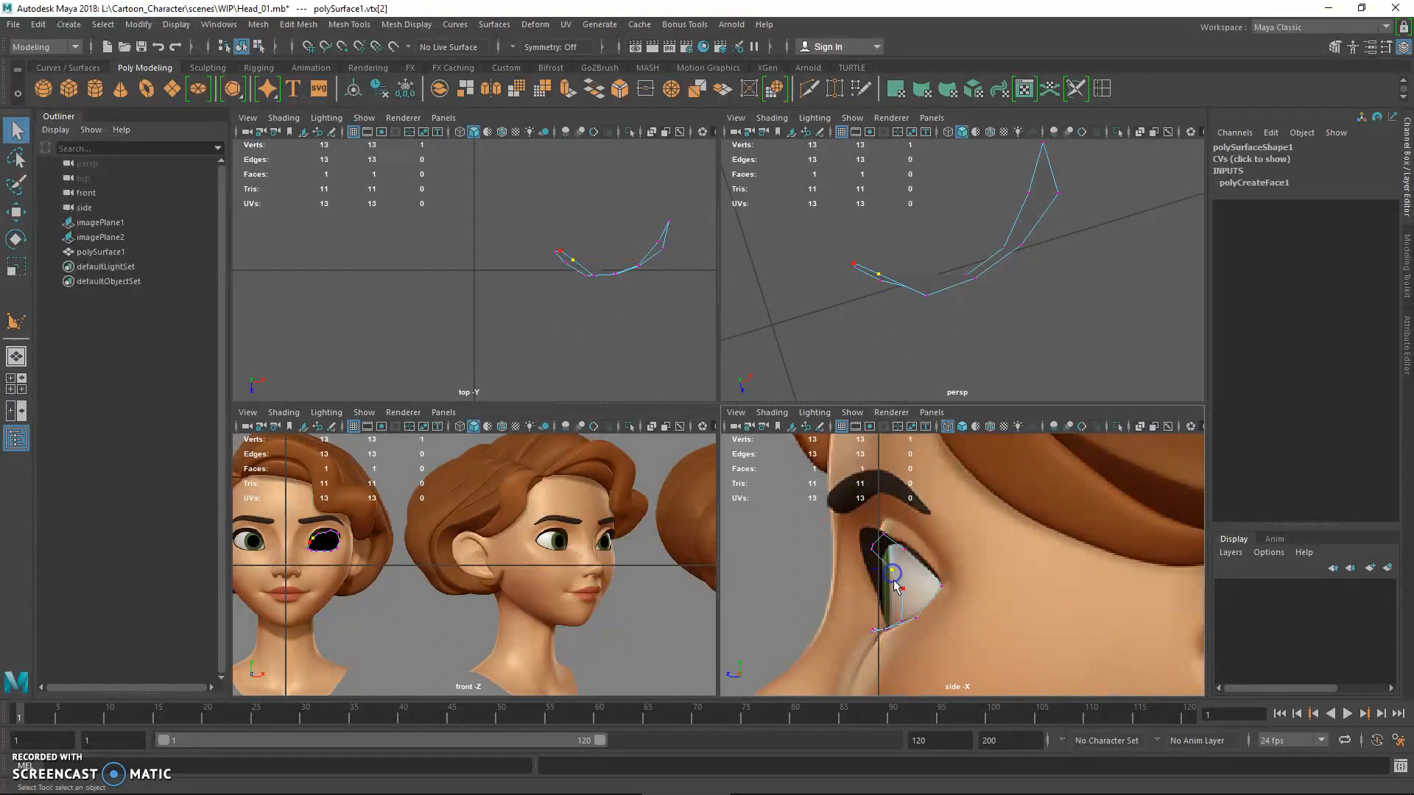
pyautogui.press('w')
pyautogui.click(913, 594)
# - Turn the eye polygon into an open ring by extruding its face, scaling it outward and deleting the center faces
pyautogui.press('f')
pyautogui.keyDown('alt'); pyautogui.moveTo(906, 293); pyautogui.dragTo(863, 251); pyautogui.keyUp('alt')
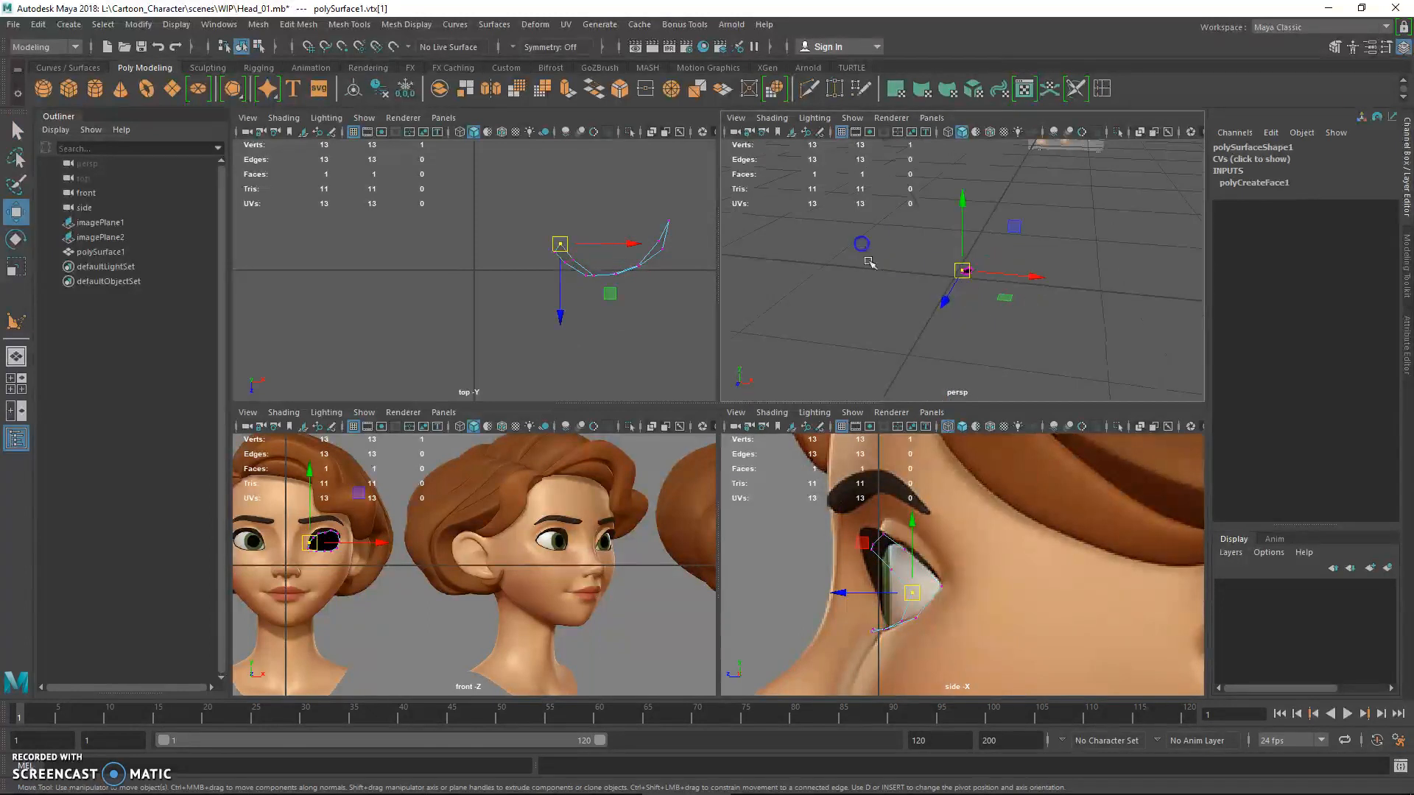
pyautogui.press('q')
pyautogui.moveTo(970, 274); pyautogui.dragTo(955, 302, button='right')
pyautogui.click(968, 275)
pyautogui.press('f')
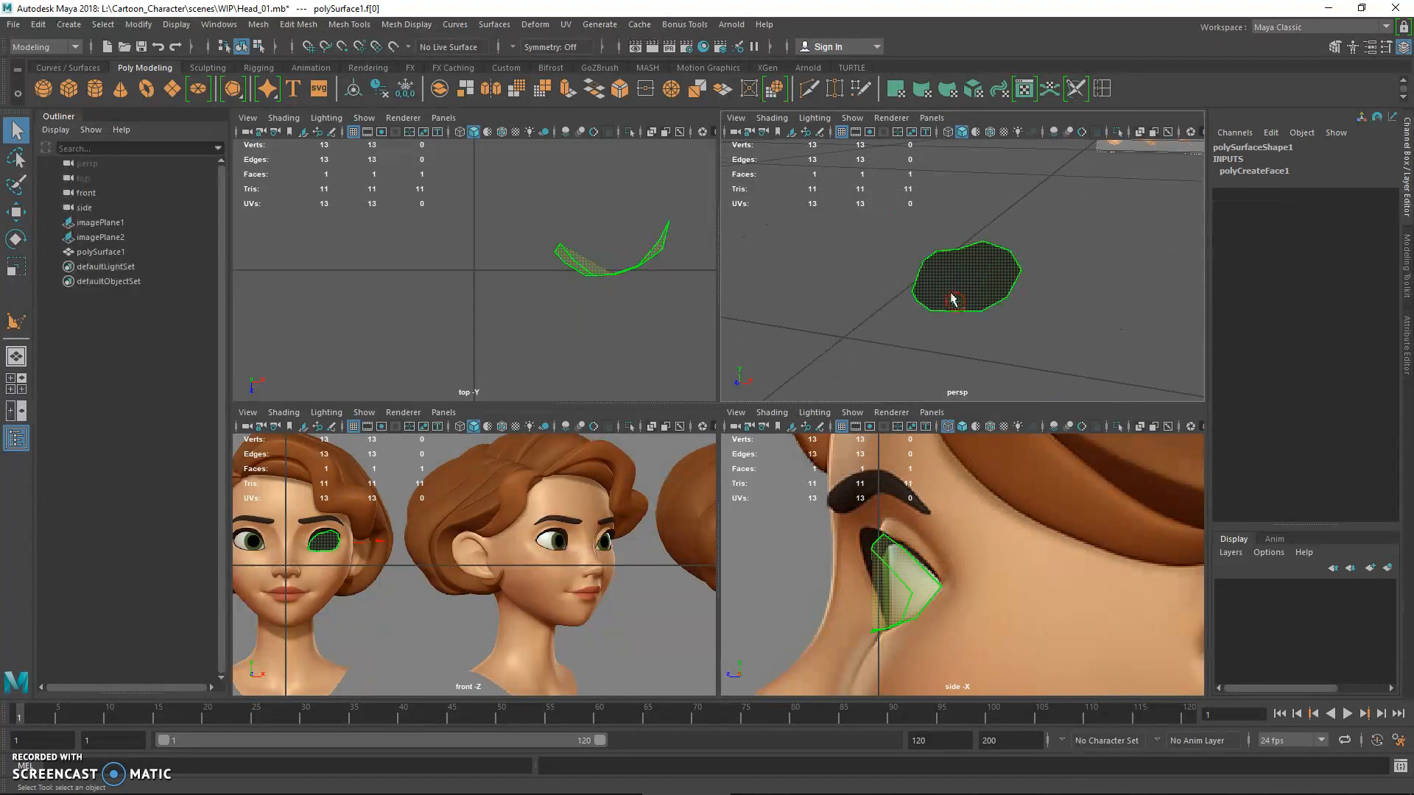
pyautogui.keyDown('alt'); pyautogui.moveTo(1046, 268); pyautogui.dragTo(992, 285); pyautogui.keyUp('alt')
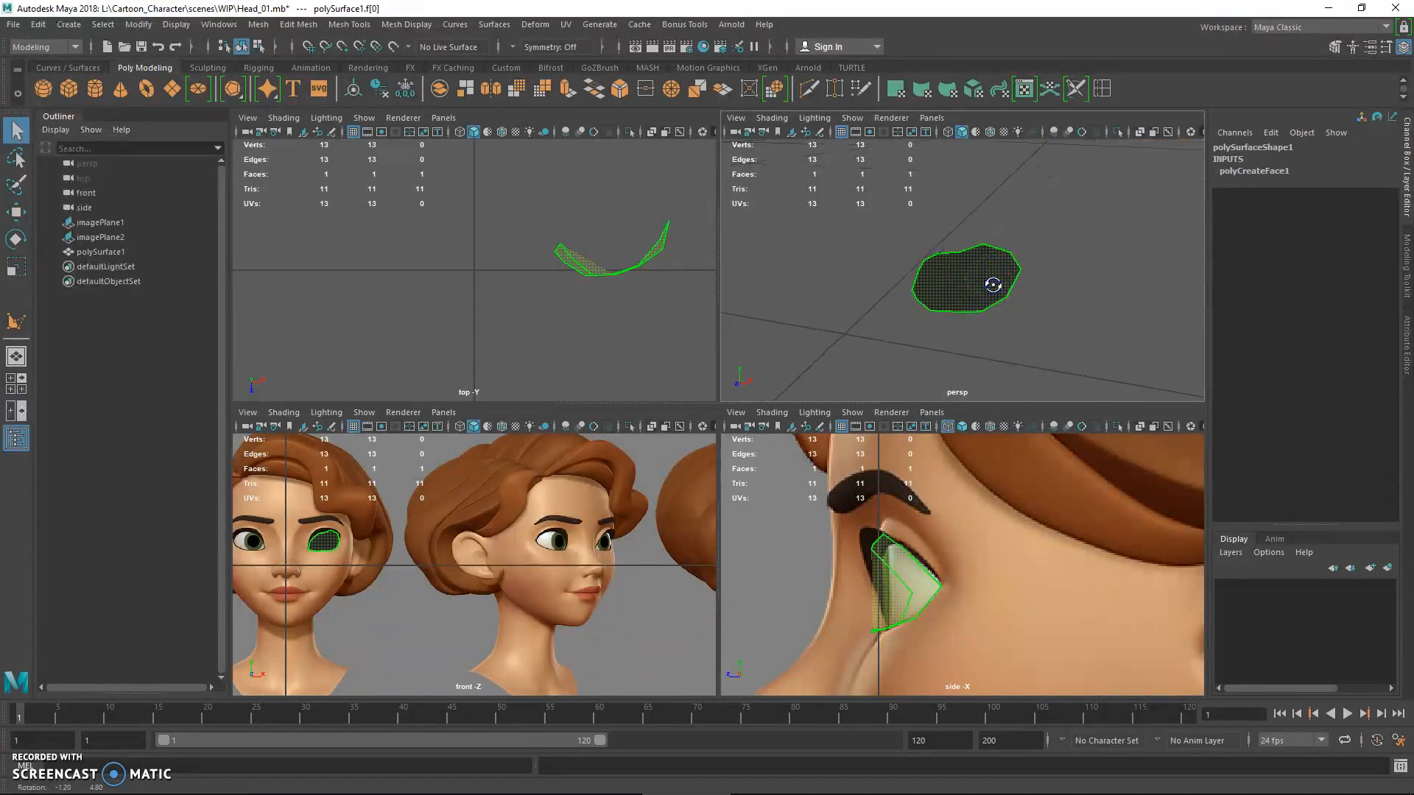
pyautogui.keyDown('shift'); pyautogui.rightClick(968, 280); pyautogui.keyUp('shift')
pyautogui.click(965, 318)
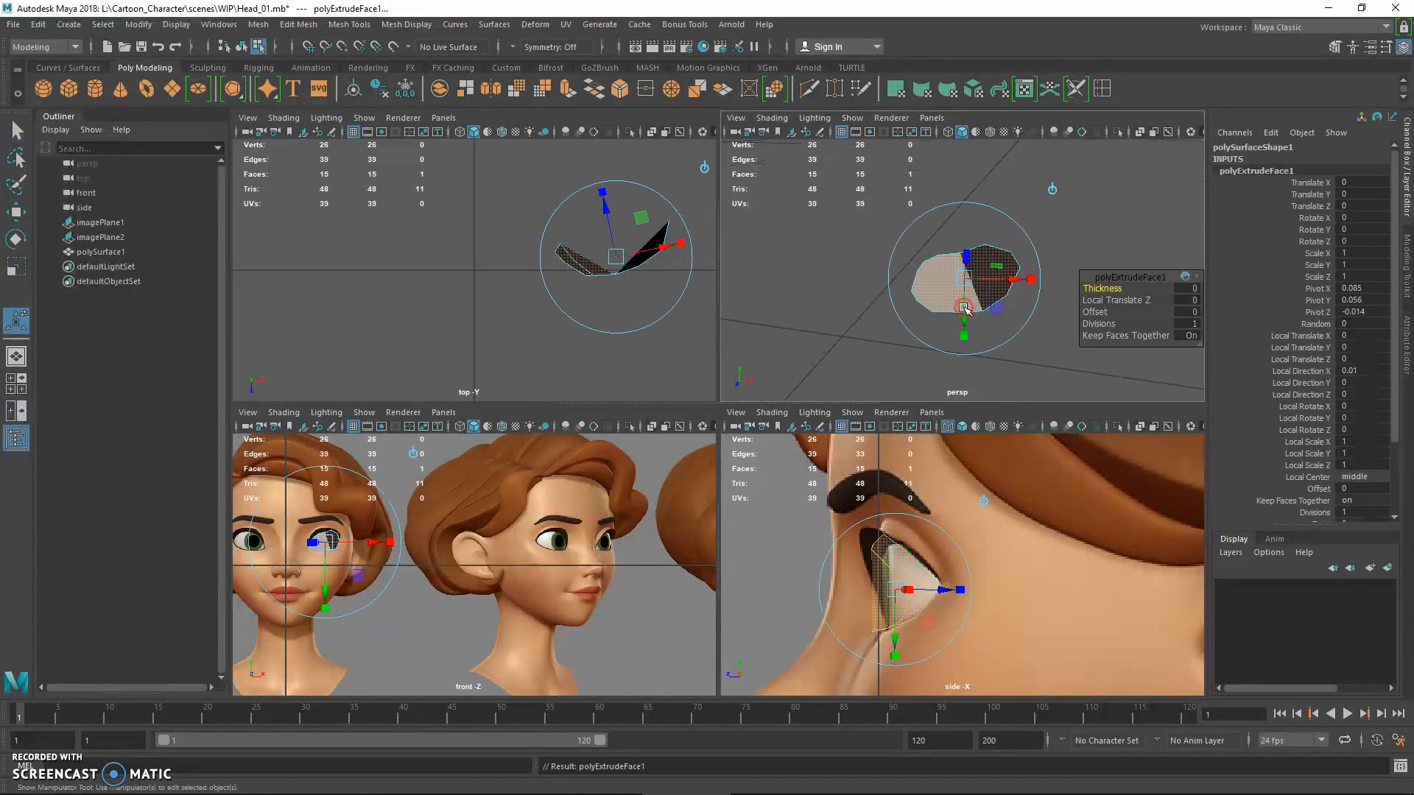
pyautogui.keyDown('alt'); pyautogui.moveTo(1003, 292); pyautogui.dragTo(906, 307); pyautogui.keyUp('alt')
pyautogui.press('r')
pyautogui.press('Delete')
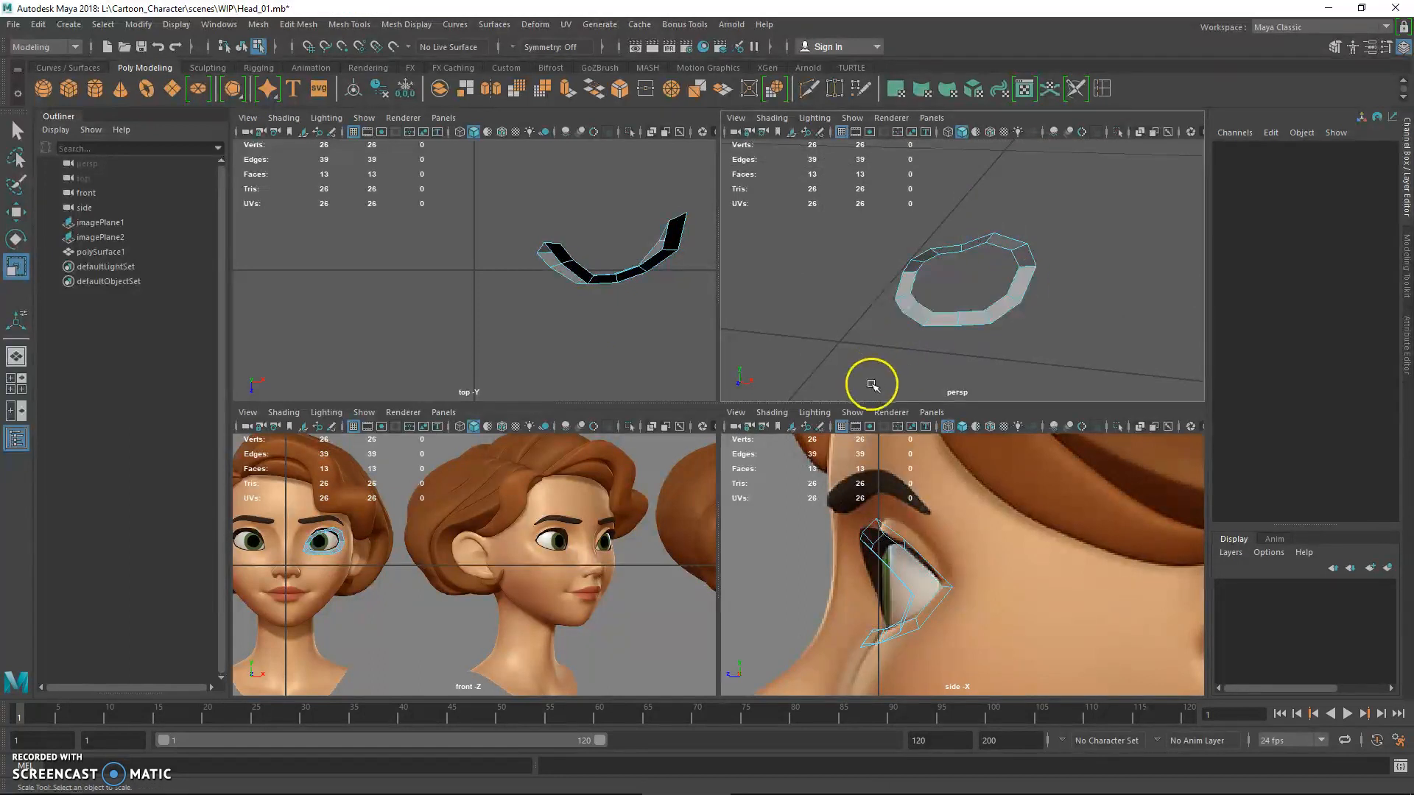
# - Raise the upper lid vertices above the iris in the front view to match the reference eyelid
pyautogui.keyDown('alt'); pyautogui.moveTo(975, 305); pyautogui.dragTo(957, 282); pyautogui.keyUp('alt')
pyautogui.keyDown('alt'); pyautogui.moveTo(394, 532); pyautogui.dragTo(461, 552, button='middle'); pyautogui.keyUp('alt')
pyautogui.scroll(8, 461, 565)
pyautogui.keyDown('alt'); pyautogui.moveTo(376, 570); pyautogui.dragTo(604, 572, button='middle'); pyautogui.keyUp('alt')
pyautogui.moveTo(452, 356); pyautogui.dragTo(401, 356, button='right')
pyautogui.moveTo(451, 545); pyautogui.dragTo(451, 543)
pyautogui.press('w')
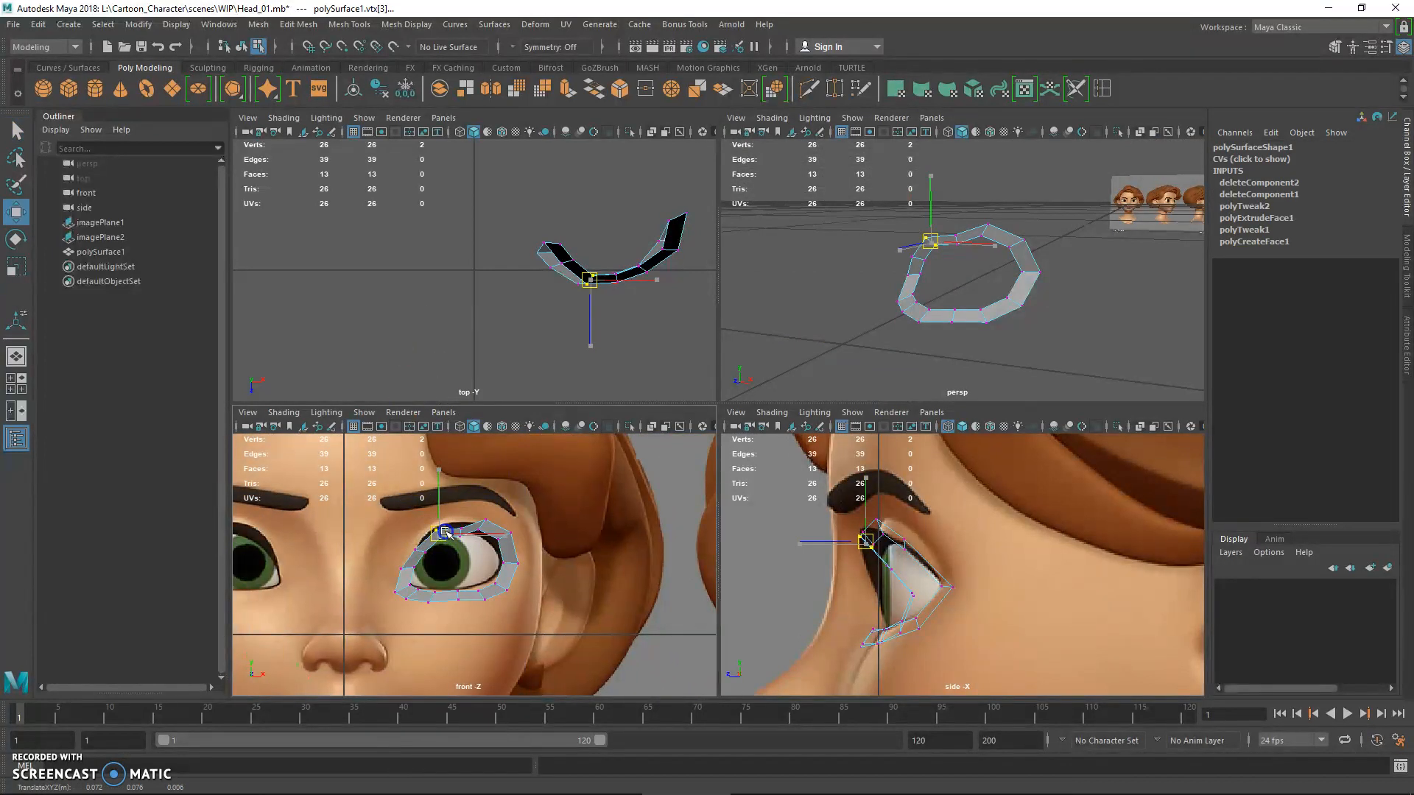
# - Show the front view in wireframe, raise the neighboring upper lid vertices to even out the ring, and return to object mode
pyautogui.press('4')
pyautogui.press('q')
pyautogui.click(463, 527)
pyautogui.press('w')
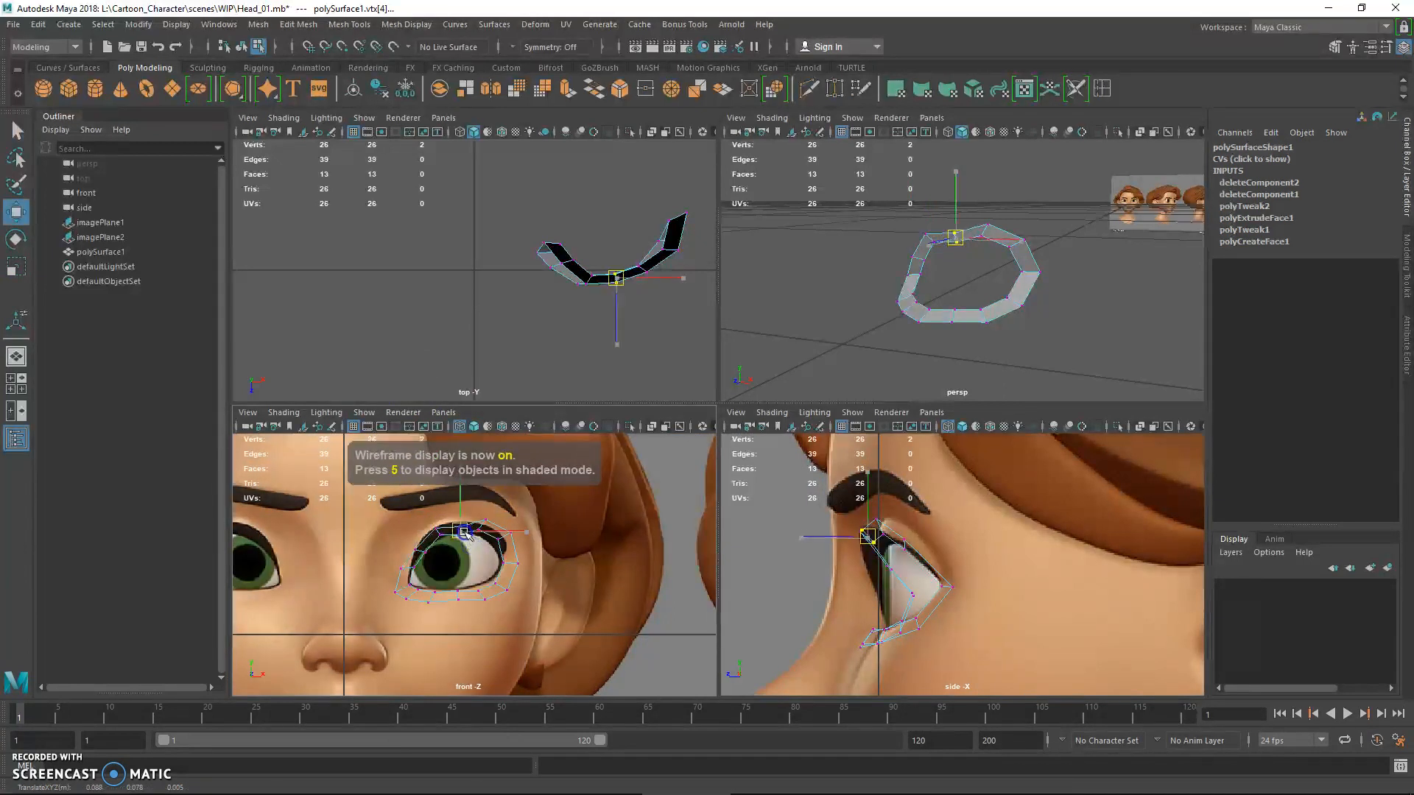
pyautogui.press('q')
pyautogui.moveTo(927, 245); pyautogui.dragTo(961, 233, button='right')
# - Set the front reference image's Alpha Gain to 0.5
pyautogui.scroll(-10, 421, 473)
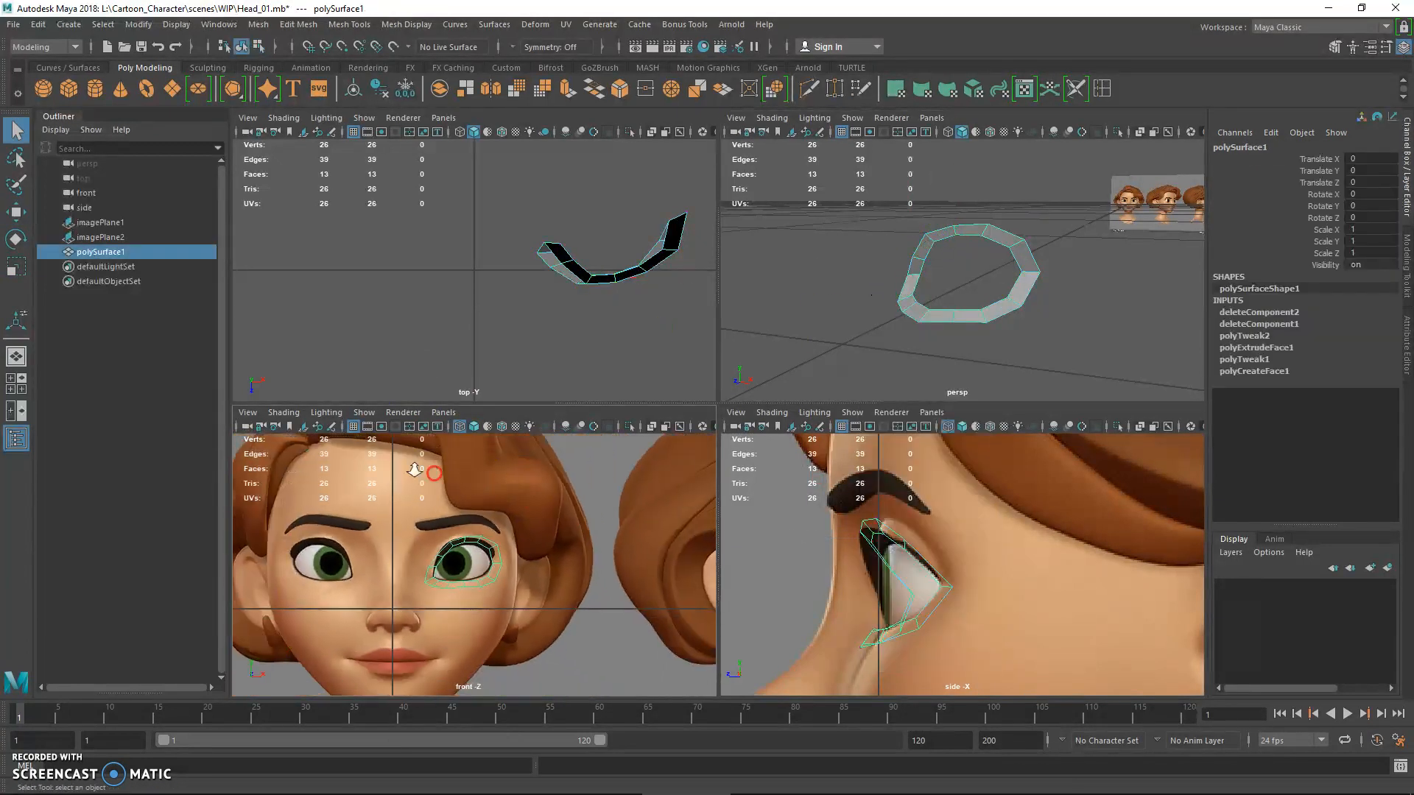
pyautogui.moveTo(503, 486); pyautogui.dragTo(507, 480)
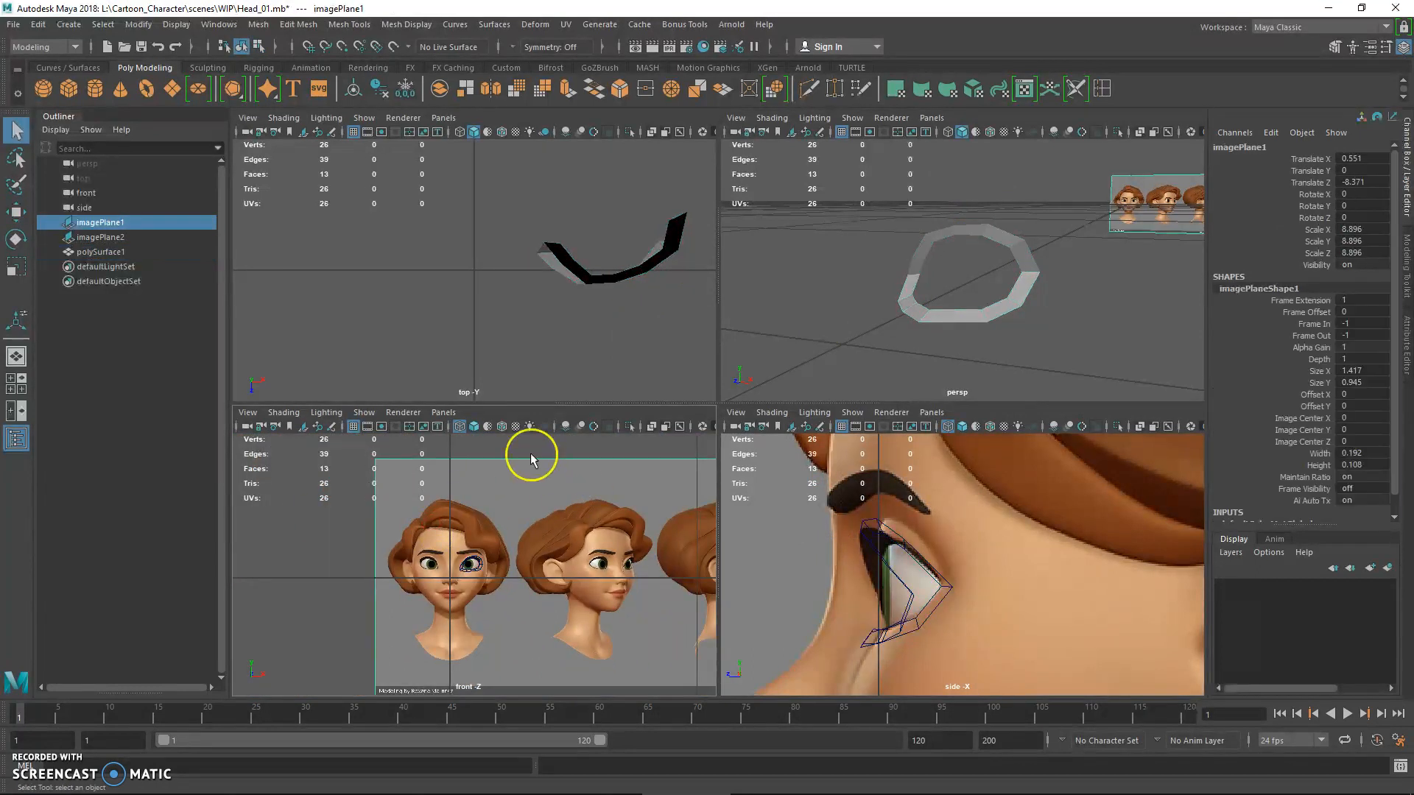
pyautogui.click(1351, 346)
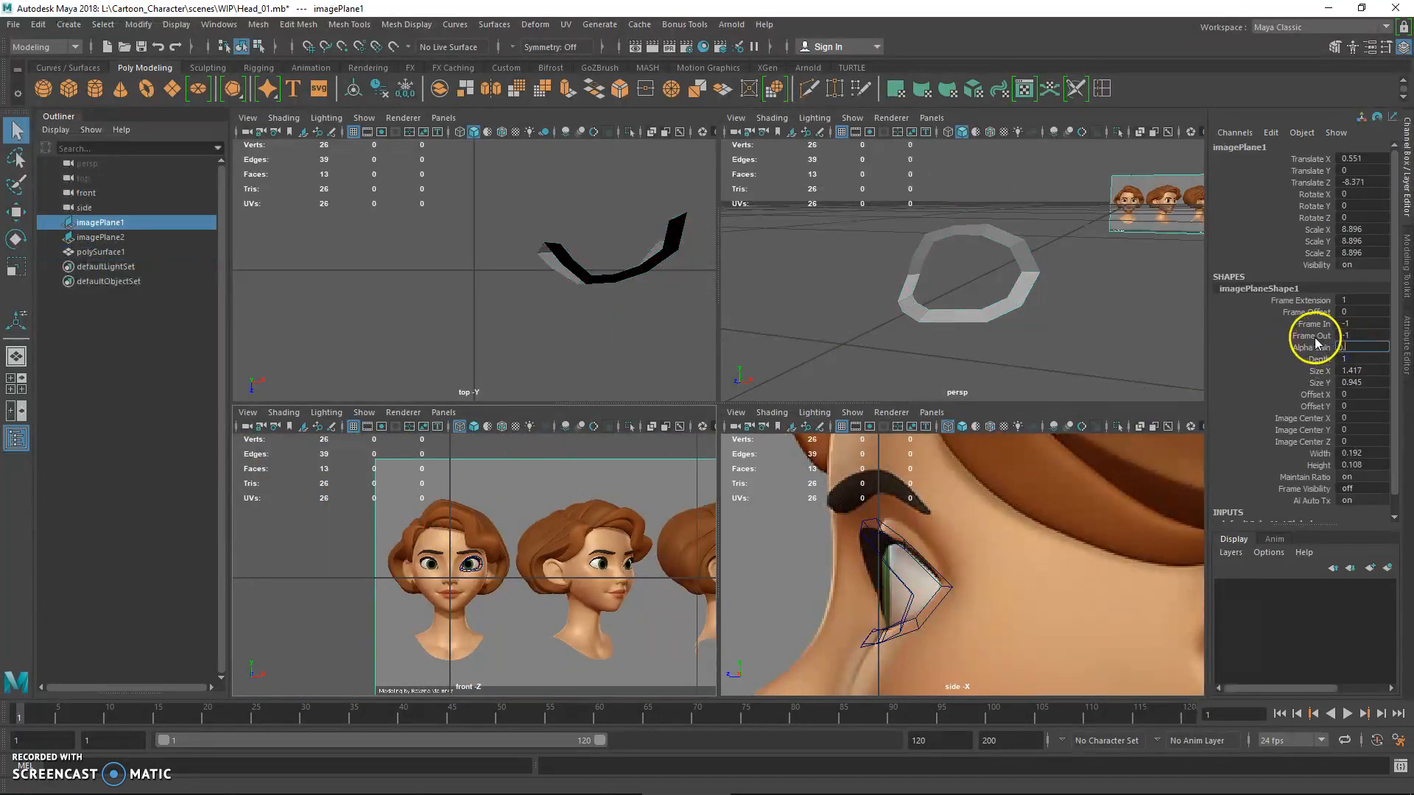
pyautogui.write('0.5')
pyautogui.press('Return')
# - Set the side reference image's Alpha Gain to 0.5
pyautogui.click(946, 524)
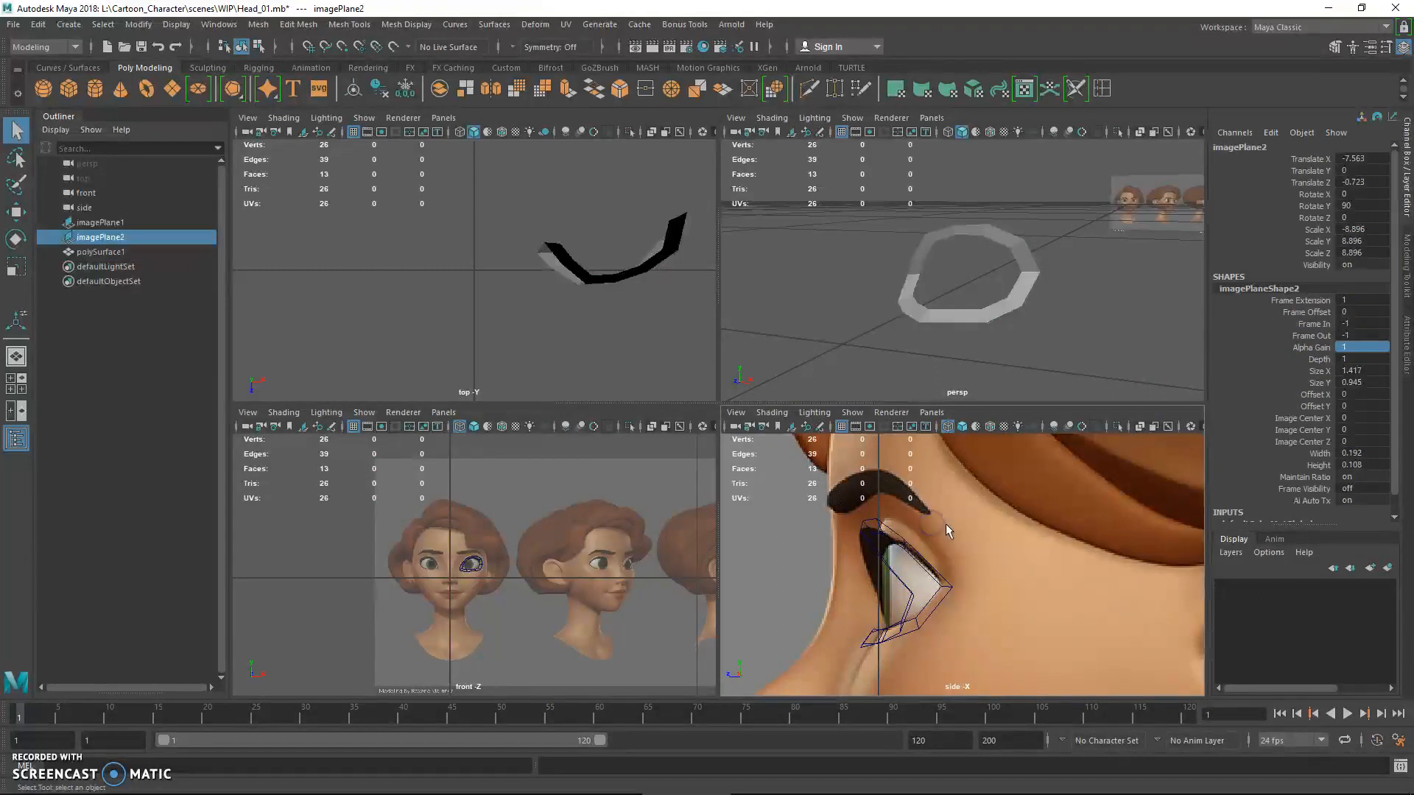
pyautogui.scroll(-4, 949, 525)
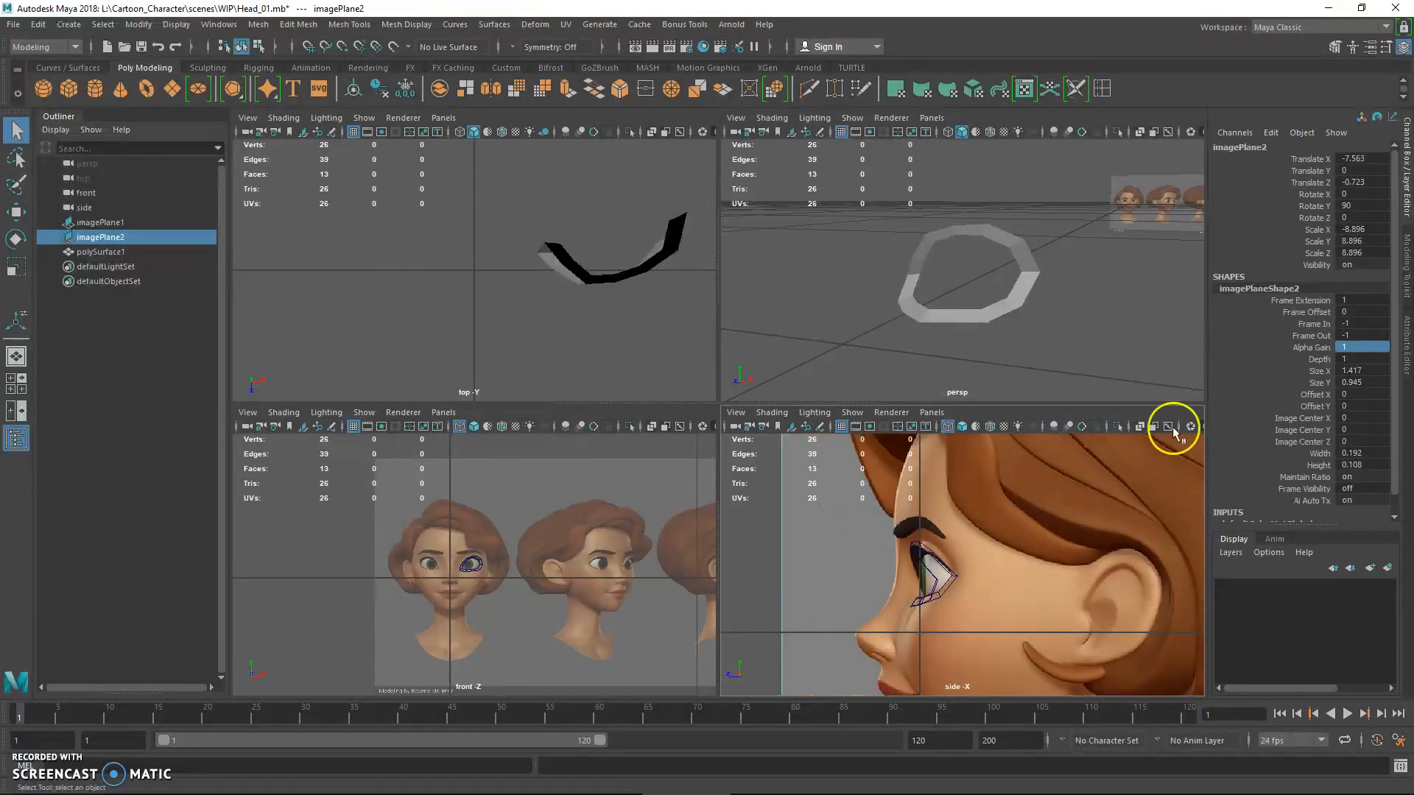
pyautogui.click(1350, 343)
pyautogui.write('0.5')
pyautogui.press('Return')
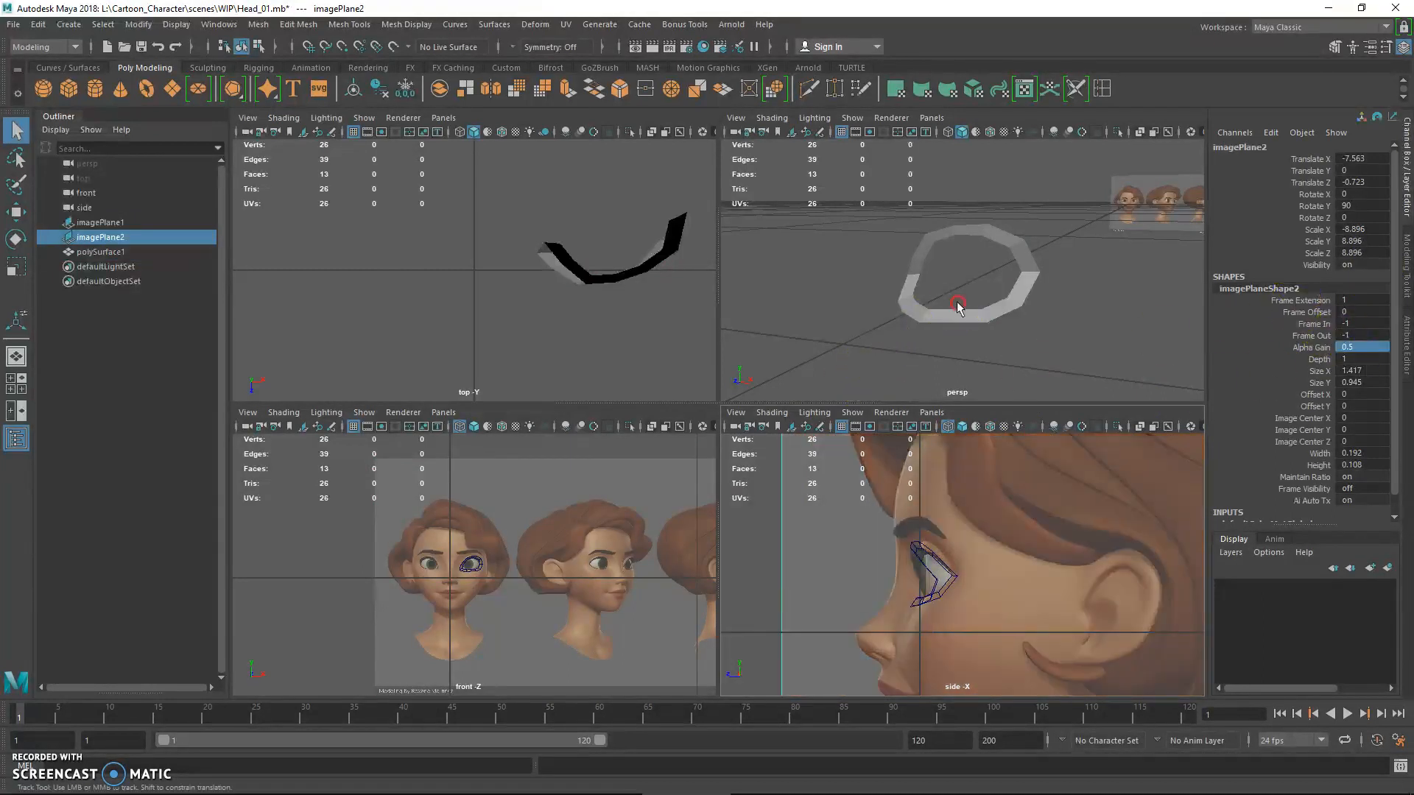
# - Select the eye ring and show the front view full size around the front portrait
pyautogui.click(950, 238)
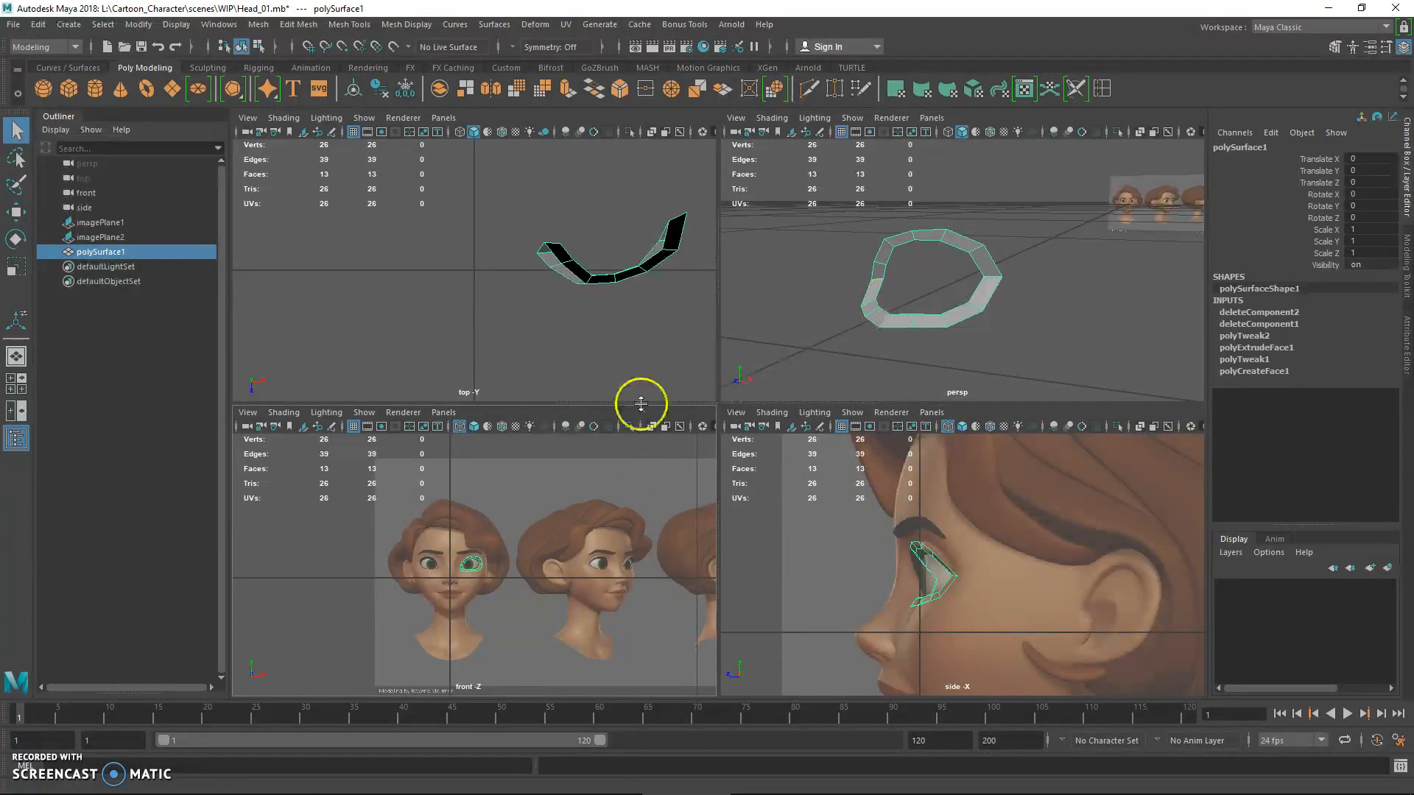
pyautogui.press('space')
pyautogui.scroll(5, 618, 454)
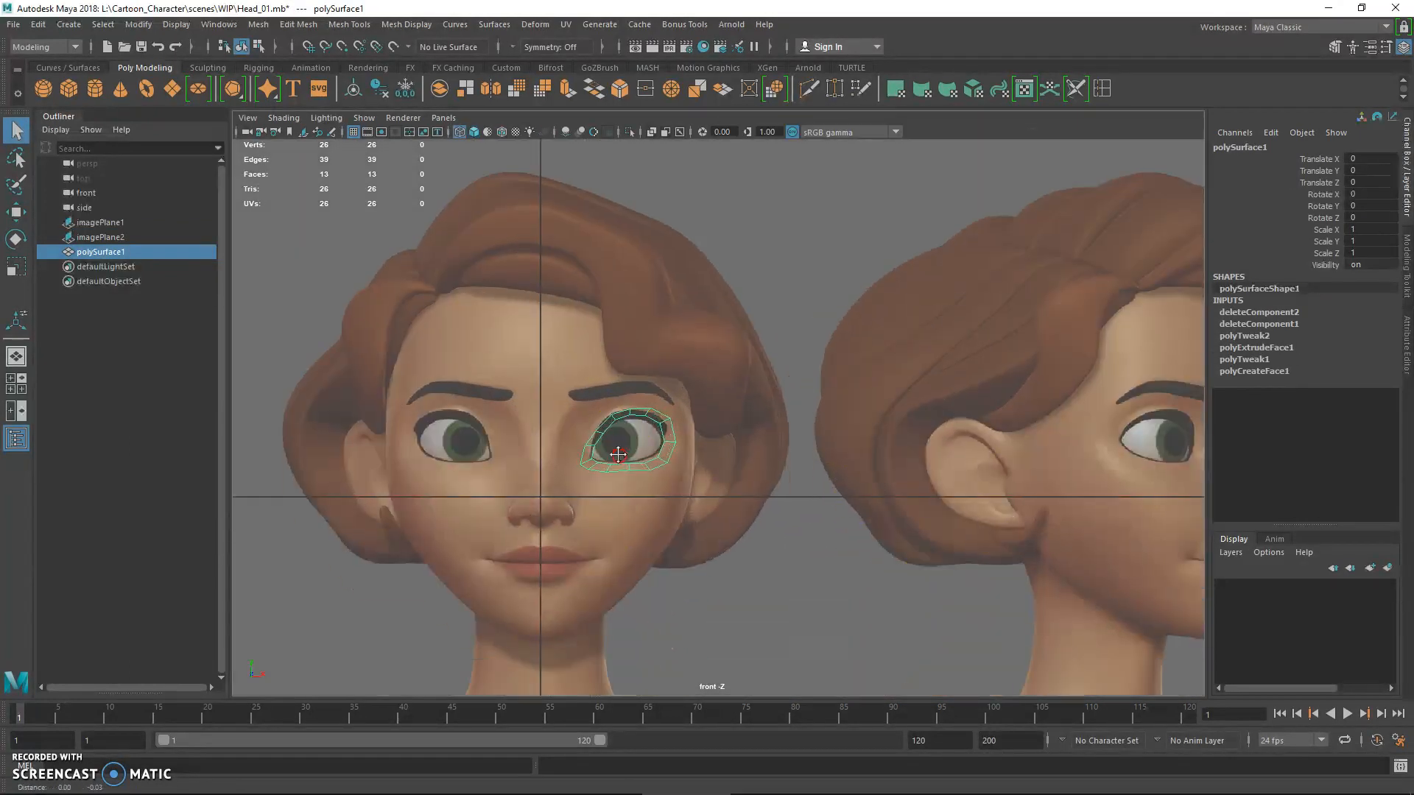
# - Extrude the eye ring's outer edge loop outward in the front view to form a wider second band around the eye
pyautogui.keyDown('alt'); pyautogui.moveTo(618, 455); pyautogui.dragTo(695, 432, button='middle'); pyautogui.keyUp('alt')
pyautogui.keyDown('alt'); pyautogui.moveTo(694, 431); pyautogui.dragTo(758, 435, button='right'); pyautogui.keyUp('alt')
pyautogui.keyDown('alt'); pyautogui.moveTo(758, 435); pyautogui.dragTo(771, 436, button='middle'); pyautogui.keyUp('alt')
pyautogui.rightClick(679, 344)
pyautogui.moveTo(693, 344); pyautogui.dragTo(692, 304, button='right')
pyautogui.click(689, 352)
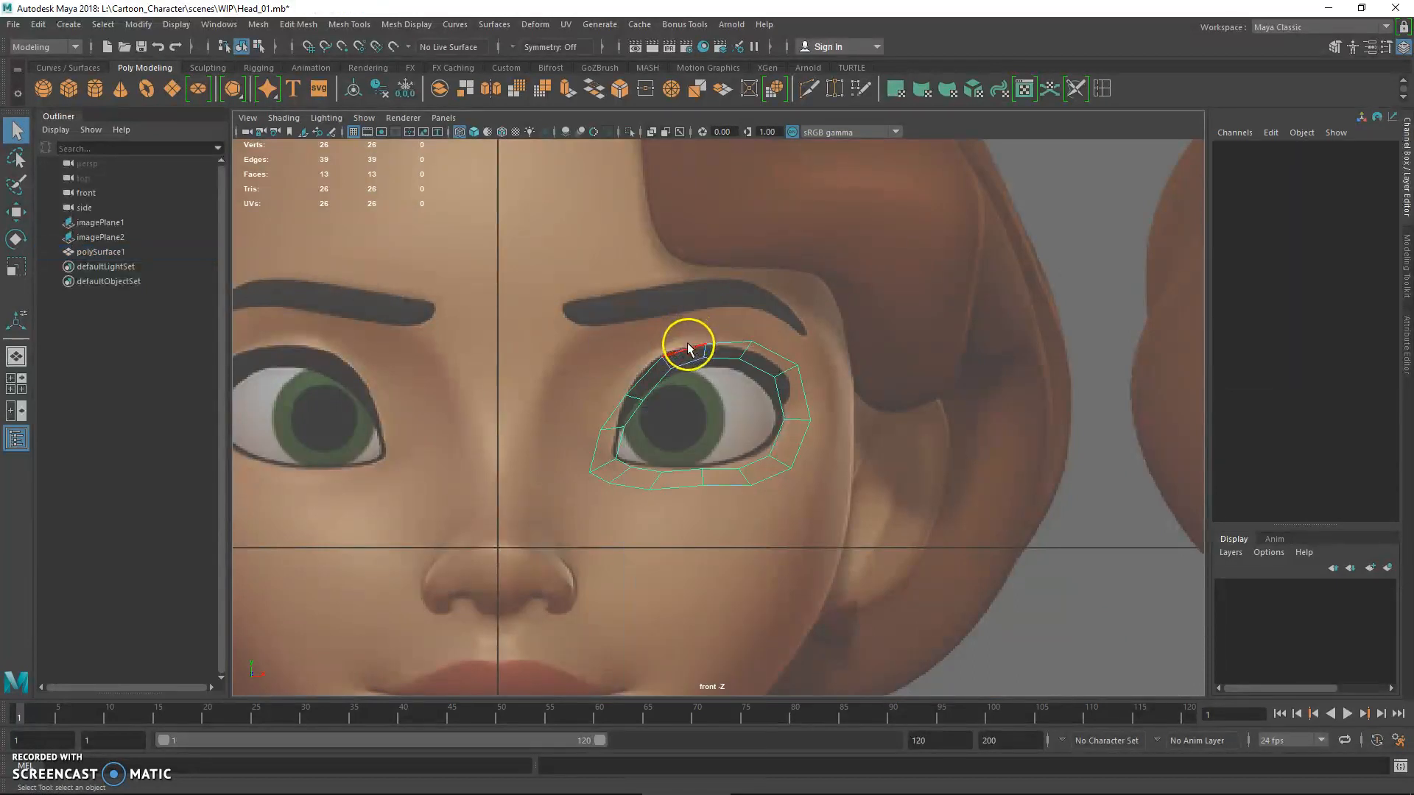
pyautogui.doubleClick(682, 348)
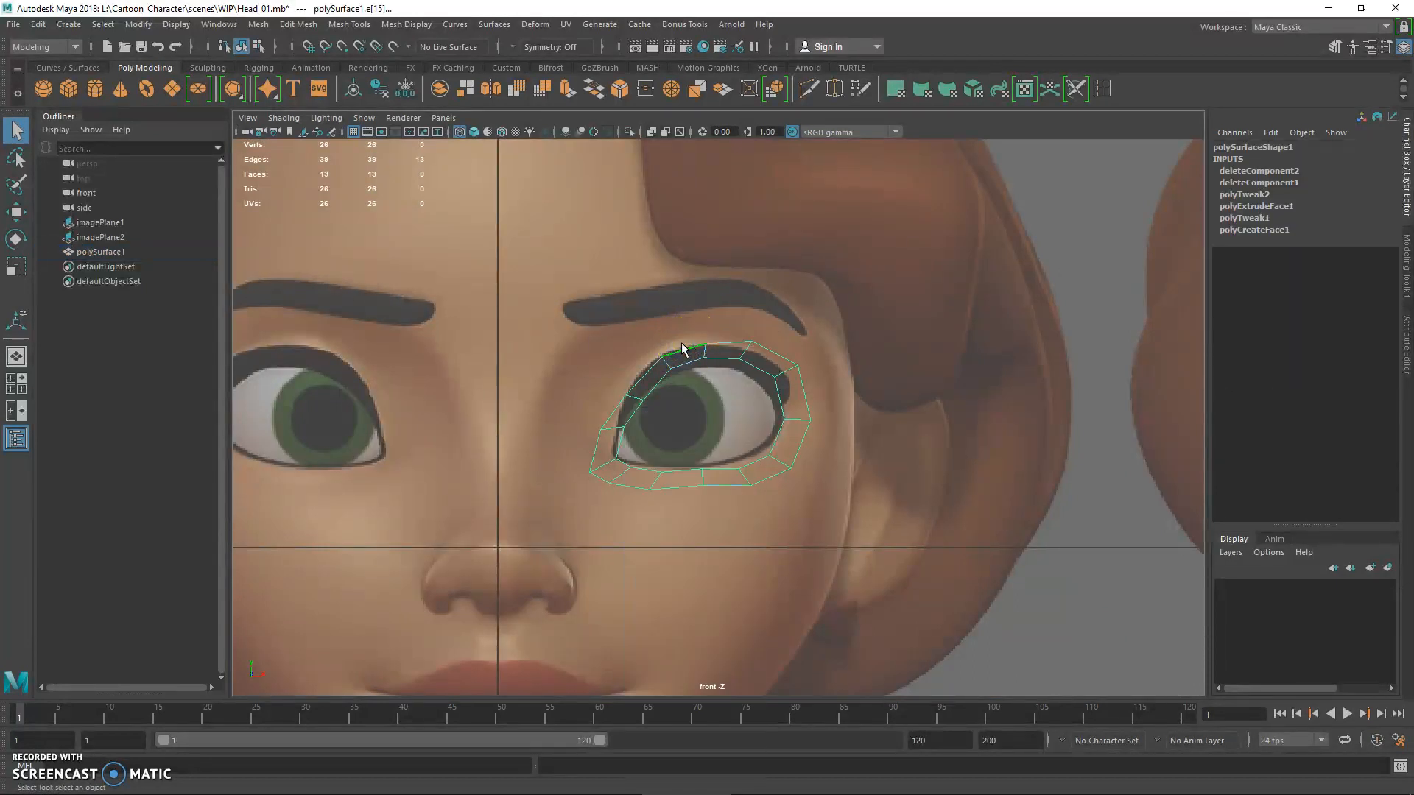
pyautogui.keyDown('shift'); pyautogui.moveTo(682, 349); pyautogui.dragTo(678, 371, button='right'); pyautogui.keyUp('shift')
pyautogui.moveTo(701, 410); pyautogui.dragTo(725, 424)
pyautogui.moveTo(702, 352); pyautogui.dragTo(704, 348)
pyautogui.press('w')
pyautogui.moveTo(758, 415); pyautogui.dragTo(751, 416)
pyautogui.press('r')
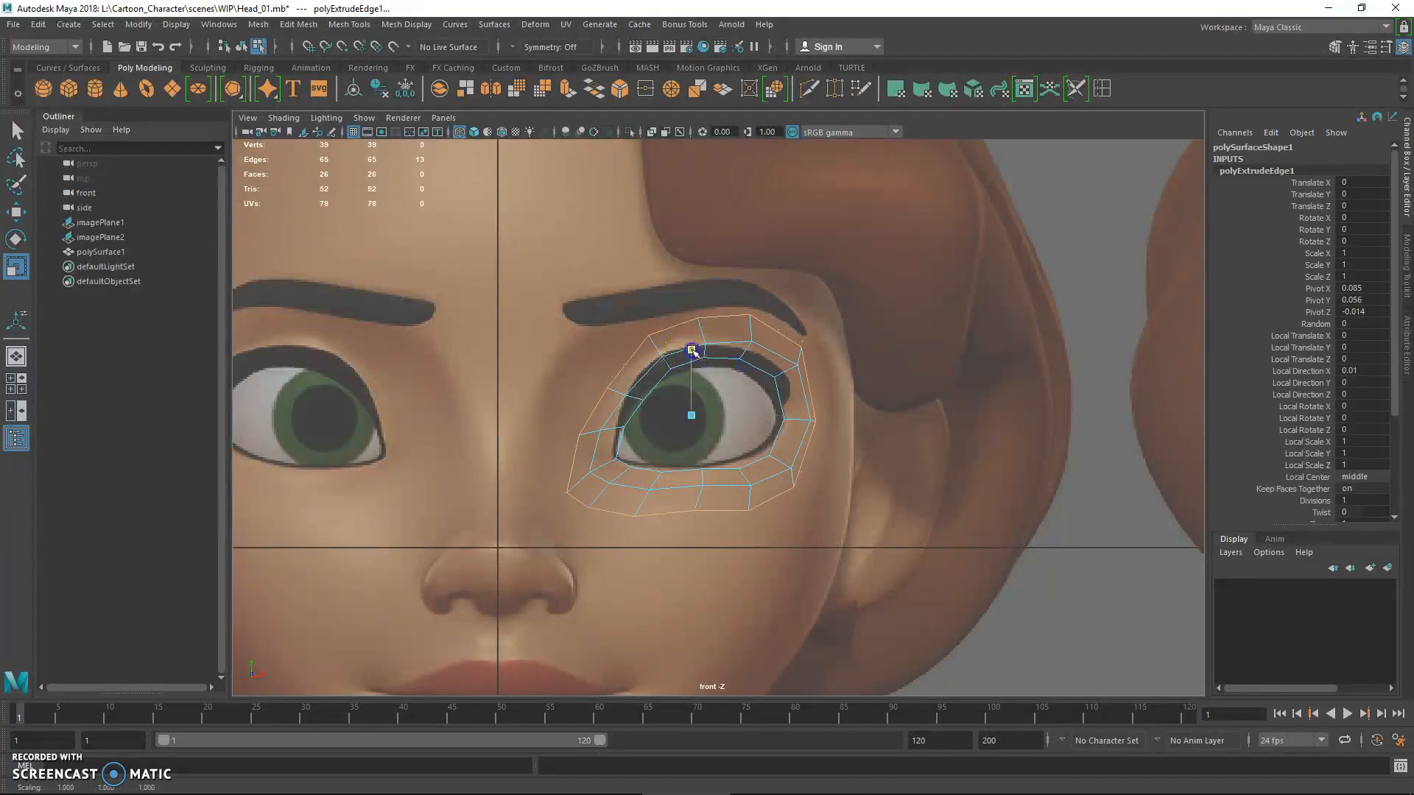
# - Spread the new band's inner-corner vertices toward the nose to widen the ring on that side
pyautogui.moveTo(657, 350); pyautogui.dragTo(656, 307, button='right')
pyautogui.press('w')
pyautogui.click(617, 398)
pyautogui.press('q')
pyautogui.click(585, 380)
pyautogui.press('w')
pyautogui.moveTo(608, 392); pyautogui.dragTo(564, 416)
pyautogui.press('q')
pyautogui.press('w')
pyautogui.press('q')
pyautogui.moveTo(557, 467)
pyautogui.mouseDown()
pyautogui.moveTo(574, 488)
pyautogui.moveTo(551, 458)
pyautogui.mouseUp()
pyautogui.press('w')
pyautogui.press('q')
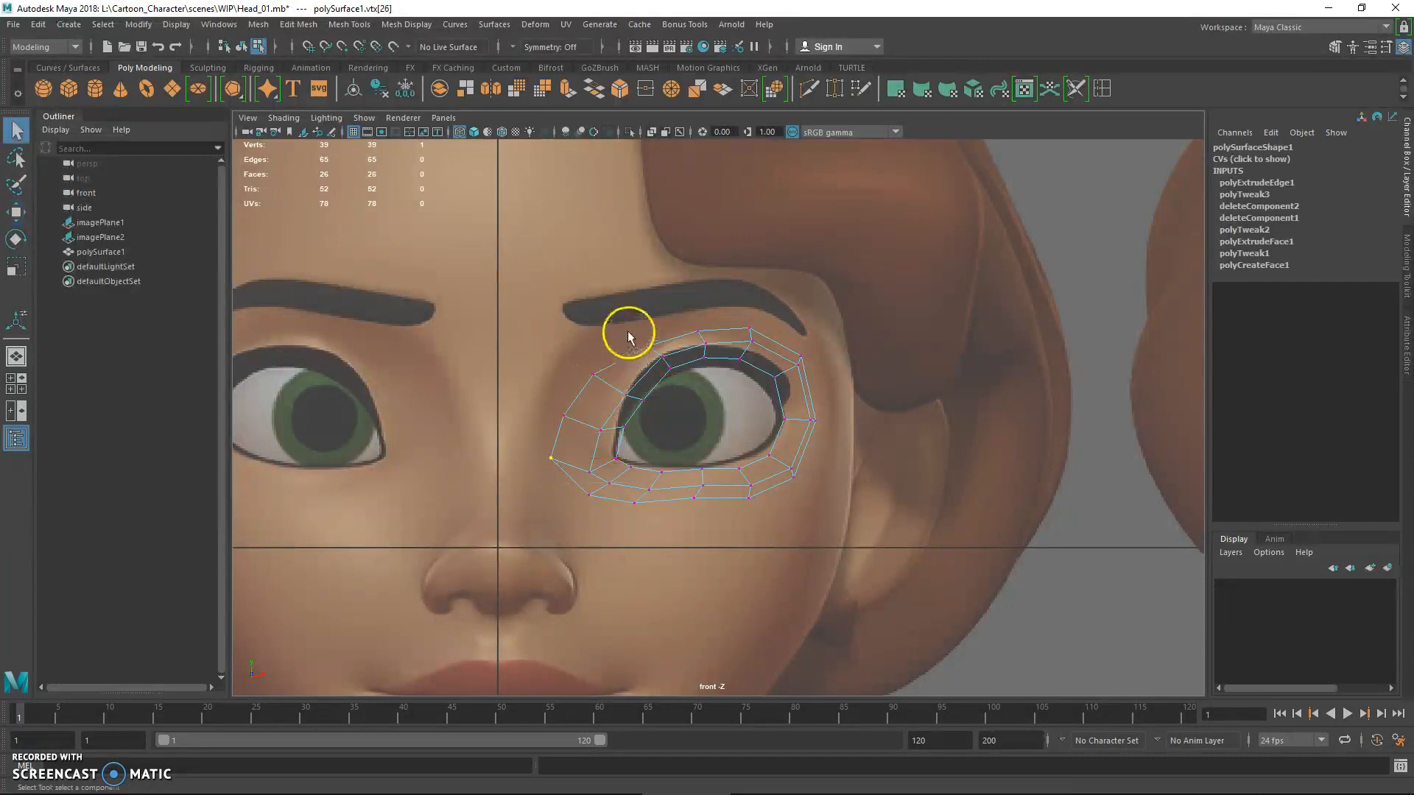
# - Reposition the new band's vertices along the upper lid and outer corner for an even outline in the front view
pyautogui.press('w')
pyautogui.moveTo(652, 349); pyautogui.dragTo(816, 358)
pyautogui.press('q')
pyautogui.press('w')
pyautogui.press('q')
pyautogui.press('w')
pyautogui.press('q')
pyautogui.press('w')
pyautogui.press('q')
pyautogui.click(818, 427)
pyautogui.press('w')
pyautogui.moveTo(820, 427); pyautogui.dragTo(833, 431)
pyautogui.press('q')
pyautogui.click(796, 481)
pyautogui.press('w')
pyautogui.moveTo(798, 479); pyautogui.dragTo(588, 458)
pyautogui.press('q')
# - Even out the new band's vertices along the lower lid in the front view
pyautogui.click(750, 498)
pyautogui.press('w')
pyautogui.press('q')
pyautogui.click(695, 500)
pyautogui.press('w')
pyautogui.press('q')
pyautogui.click(634, 503)
pyautogui.press('q')
pyautogui.press('w')
pyautogui.press('q')
pyautogui.press('w')
pyautogui.press('q')
# - Adjust the outer band's depth in the side view, pulling its outer-corner vertices back to follow the side reference
pyautogui.moveTo(608, 377)
pyautogui.mouseDown()
pyautogui.moveTo(650, 405)
pyautogui.moveTo(632, 385)
pyautogui.mouseUp()
pyautogui.press('w')
pyautogui.press('space')
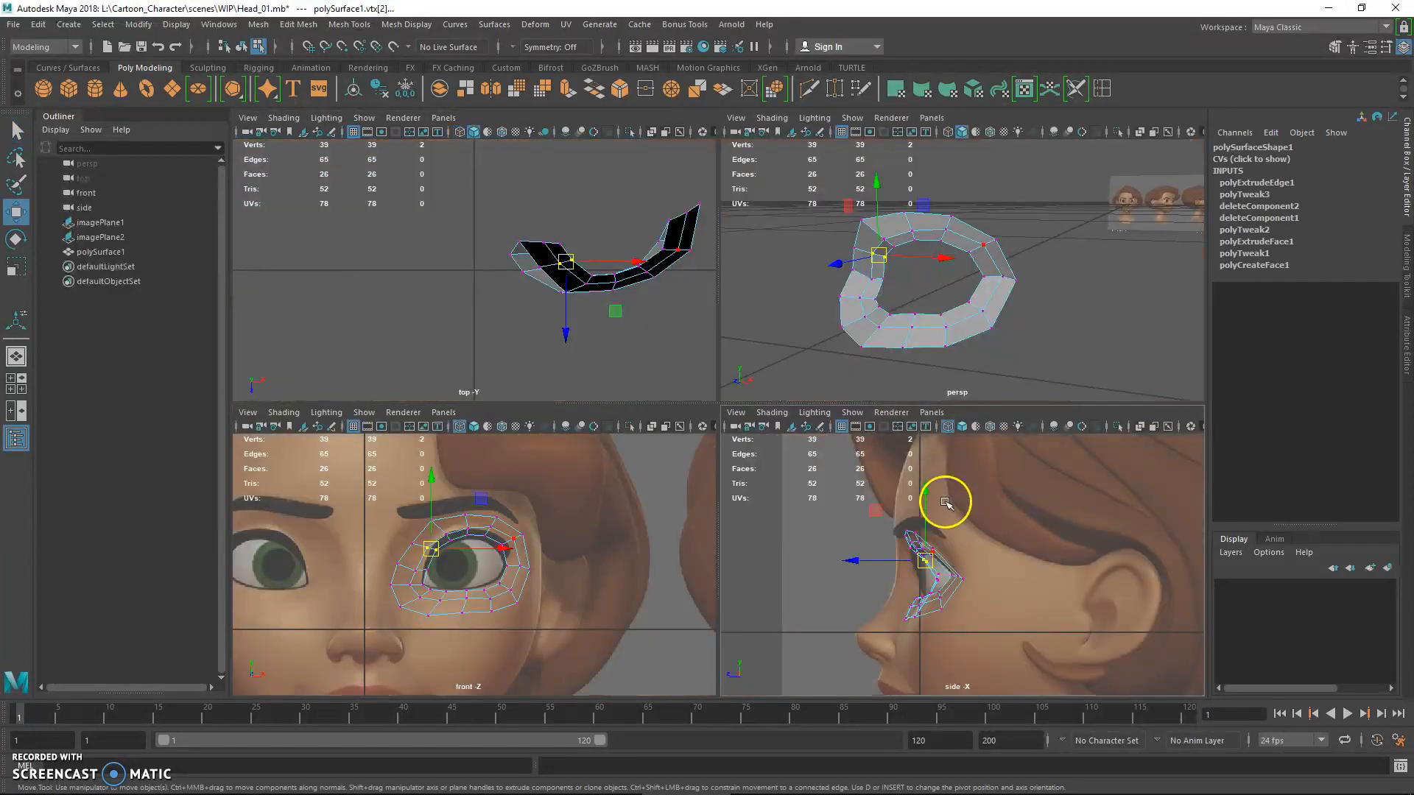
pyautogui.press('q')
pyautogui.press('w')
pyautogui.moveTo(909, 547); pyautogui.dragTo(958, 580)
pyautogui.press('q')
pyautogui.click(940, 580)
pyautogui.press('w')
pyautogui.press('q')
# - Refine the depth of the outer band's remaining lower and upper vertices against the side reference
pyautogui.click(933, 617)
pyautogui.keyDown('alt'); pyautogui.moveTo(987, 305); pyautogui.dragTo(1005, 263); pyautogui.keyUp('alt')
pyautogui.press('w')
pyautogui.moveTo(919, 548); pyautogui.dragTo(938, 555)
pyautogui.press('q')
pyautogui.moveTo(922, 203); pyautogui.dragTo(944, 267)
pyautogui.press('w')
pyautogui.moveTo(898, 538); pyautogui.dragTo(904, 536)
pyautogui.moveTo(937, 270)
pyautogui.keyDown('alt'); pyautogui.mouseDown()
pyautogui.moveTo(927, 249)
pyautogui.moveTo(950, 273)
pyautogui.mouseUp(); pyautogui.keyUp('alt')
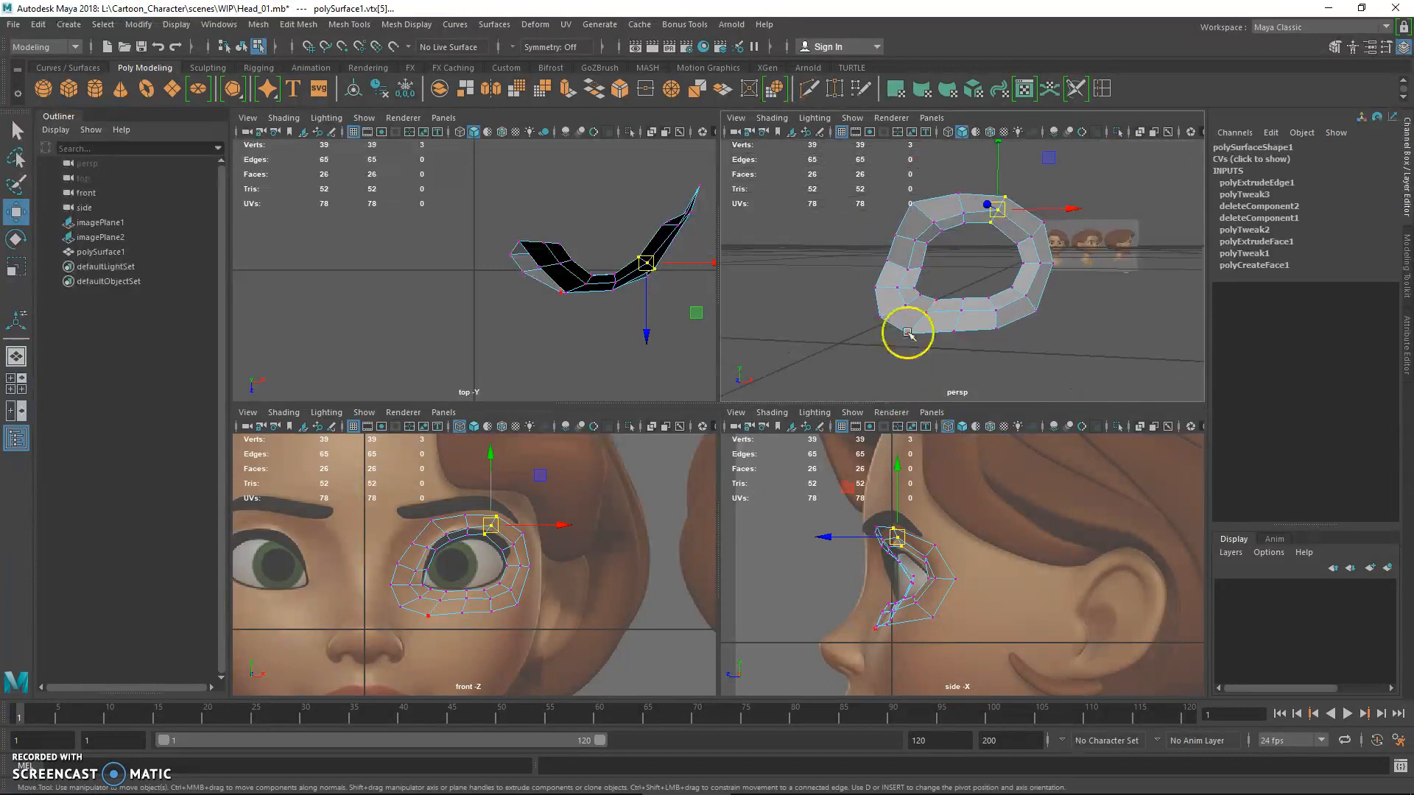
# - Inspect the eye ring in the perspective view, return to object mode and delete its construction history
pyautogui.press('space')
pyautogui.keyDown('alt'); pyautogui.moveTo(757, 372); pyautogui.dragTo(776, 269); pyautogui.keyUp('alt')
pyautogui.press('q')
pyautogui.moveTo(776, 268); pyautogui.dragTo(822, 237, button='right')
pyautogui.keyDown('alt'); pyautogui.moveTo(807, 239); pyautogui.dragTo(865, 256); pyautogui.keyUp('alt')
pyautogui.moveTo(865, 256); pyautogui.dragTo(799, 255, button='right')
pyautogui.keyDown('alt'); pyautogui.moveTo(835, 255); pyautogui.dragTo(851, 261); pyautogui.keyUp('alt')
pyautogui.click(851, 261)
pyautogui.keyDown('shift'); pyautogui.moveTo(852, 264); pyautogui.dragTo(919, 253, button='right'); pyautogui.keyUp('shift')
pyautogui.keyDown('alt'); pyautogui.moveTo(919, 252); pyautogui.dragTo(924, 297); pyautogui.keyUp('alt')
pyautogui.moveTo(923, 297); pyautogui.dragTo(957, 276, button='right')
pyautogui.keyDown('alt'); pyautogui.moveTo(957, 277); pyautogui.dragTo(931, 325); pyautogui.keyUp('alt')
pyautogui.hotkey('alt', 'shift', 'd')
pyautogui.keyDown('alt'); pyautogui.moveTo(795, 309); pyautogui.dragTo(802, 316); pyautogui.keyUp('alt')
# - Extrude the two outer edges at the ring's inner corner toward the nose and move them forward in the side view
pyautogui.moveTo(708, 285); pyautogui.dragTo(705, 258, button='right')
pyautogui.click(611, 356)
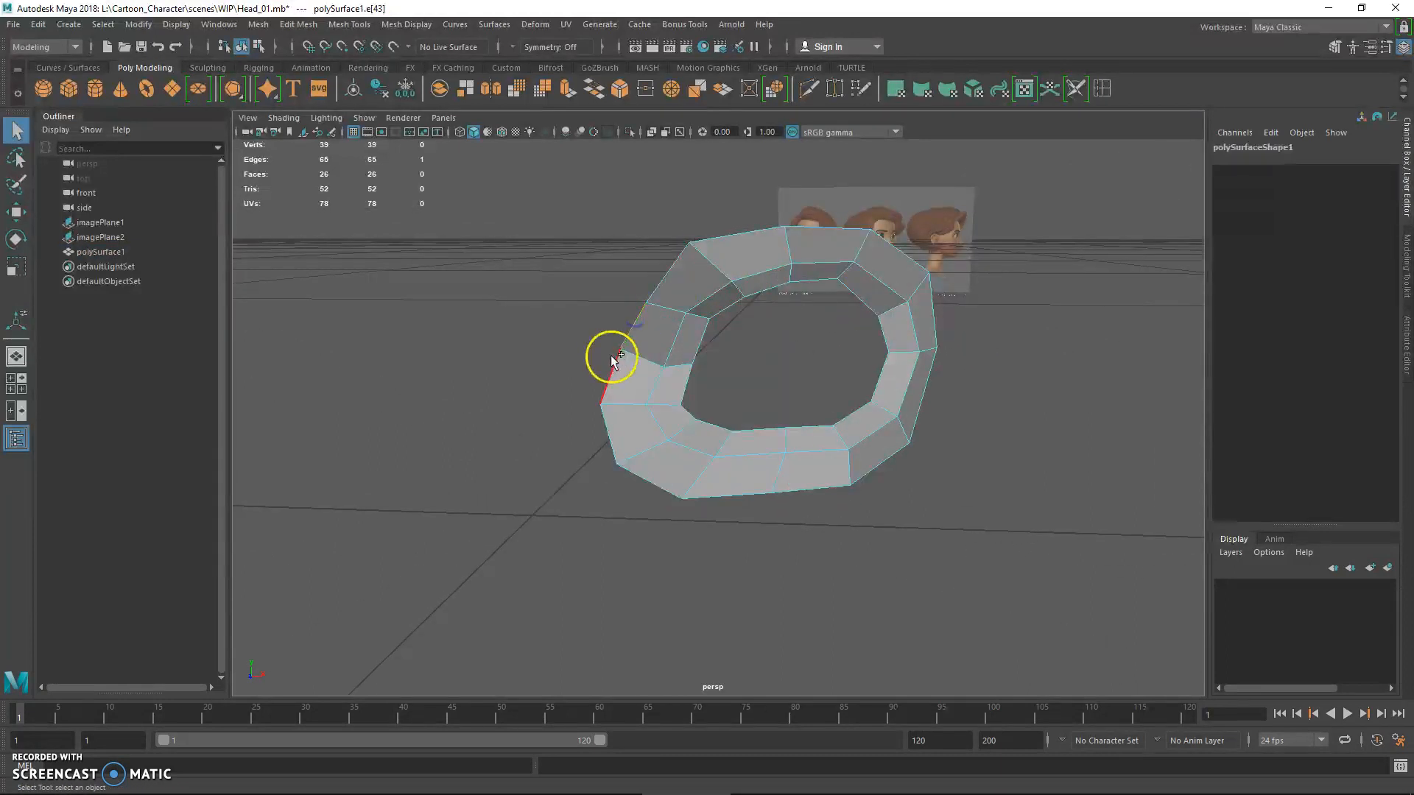
pyautogui.press('space')
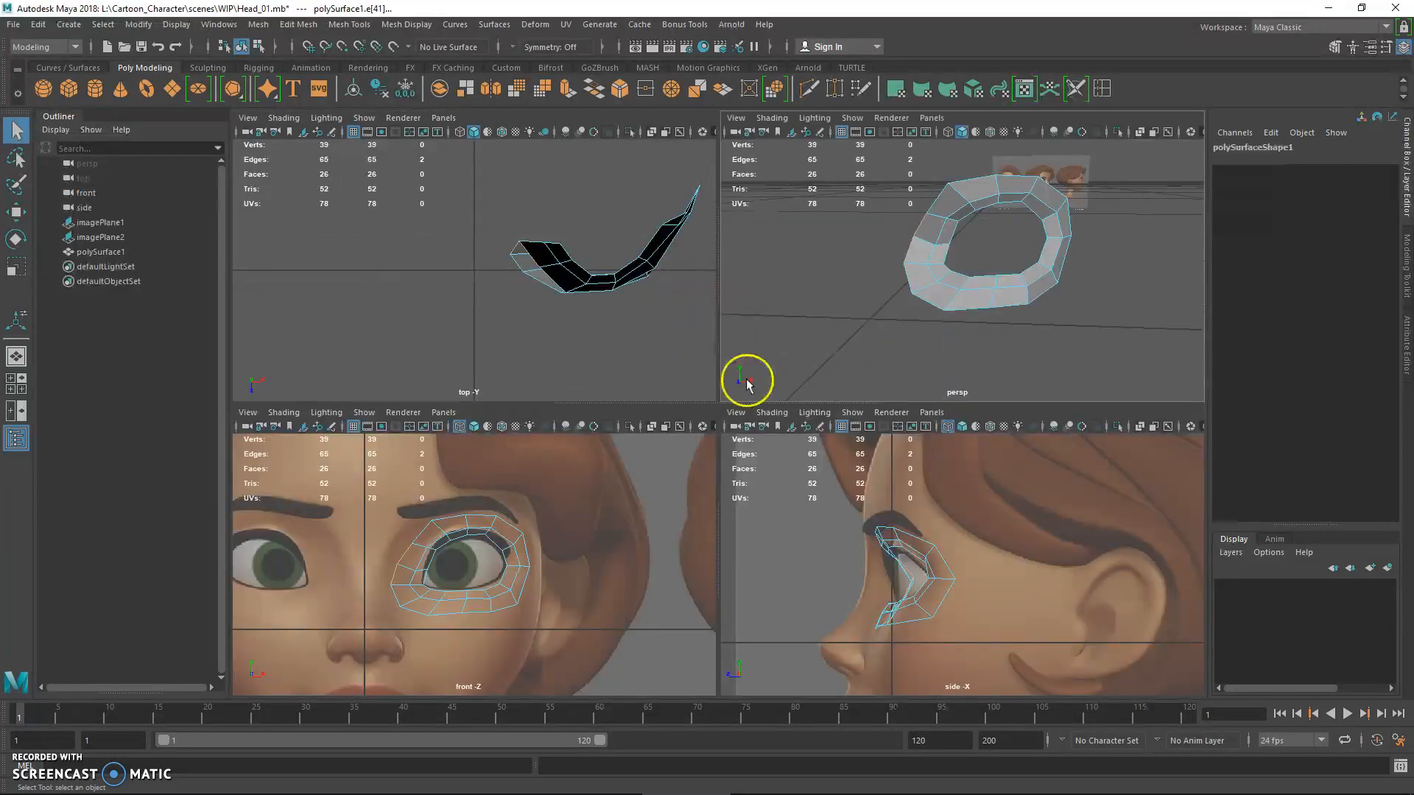
pyautogui.keyDown('alt'); pyautogui.moveTo(529, 497); pyautogui.dragTo(541, 490, button='middle'); pyautogui.keyUp('alt')
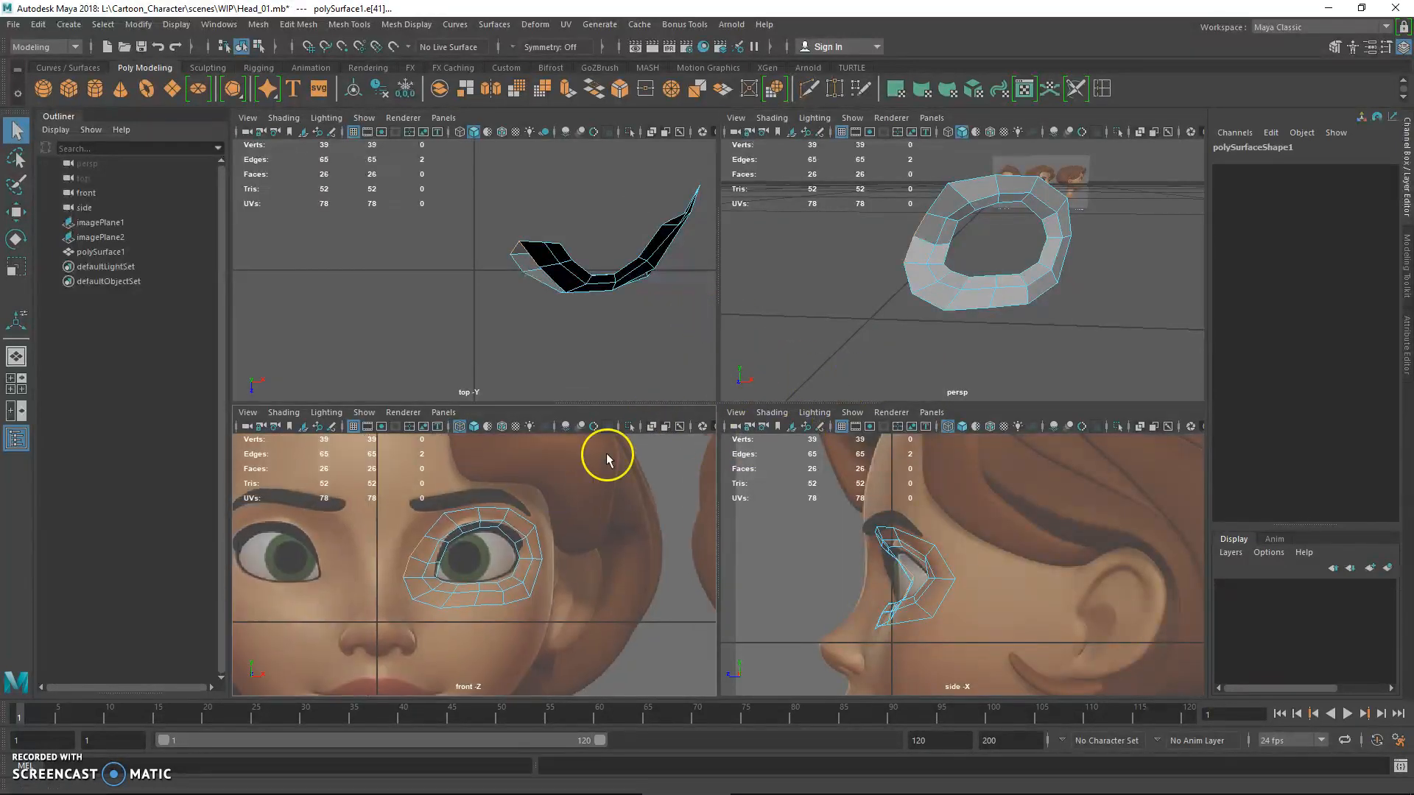
pyautogui.keyDown('alt'); pyautogui.moveTo(935, 278); pyautogui.dragTo(896, 318, button='middle'); pyautogui.keyUp('alt')
pyautogui.keyDown('alt'); pyautogui.moveTo(896, 319); pyautogui.dragTo(874, 322); pyautogui.keyUp('alt')
pyautogui.keyDown('shift'); pyautogui.rightClick(889, 279); pyautogui.keyUp('shift')
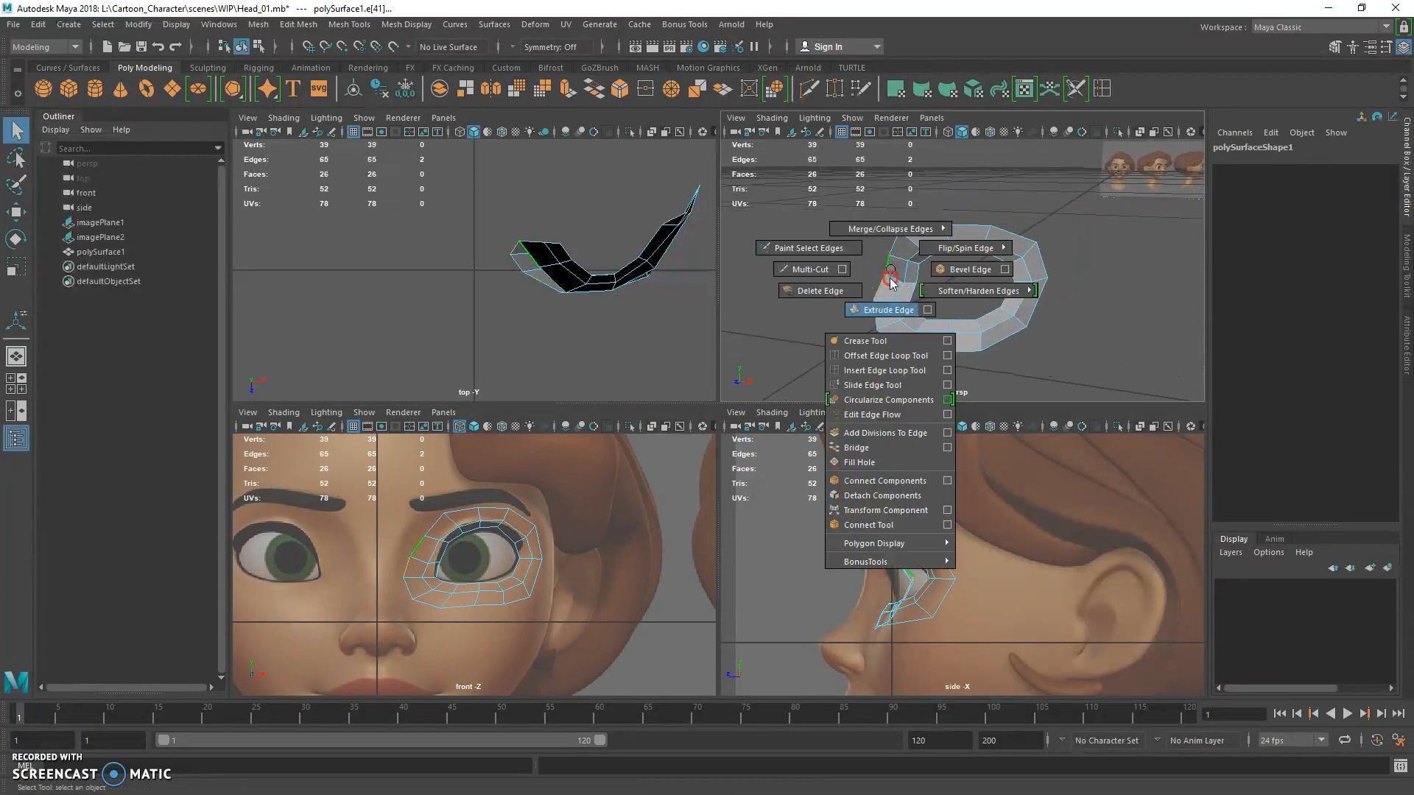
pyautogui.click(890, 308)
pyautogui.click(470, 551)
pyautogui.moveTo(465, 550); pyautogui.dragTo(429, 559)
pyautogui.press('r')
pyautogui.press('w')
pyautogui.moveTo(863, 578); pyautogui.dragTo(847, 578)
pyautogui.press('q')
# - Pull the middle vertex of the newly extruded strip forward in depth
pyautogui.moveTo(872, 259); pyautogui.dragTo(813, 258, button='right')
pyautogui.click(862, 277)
pyautogui.keyDown('alt'); pyautogui.moveTo(876, 291); pyautogui.dragTo(841, 300); pyautogui.keyUp('alt')
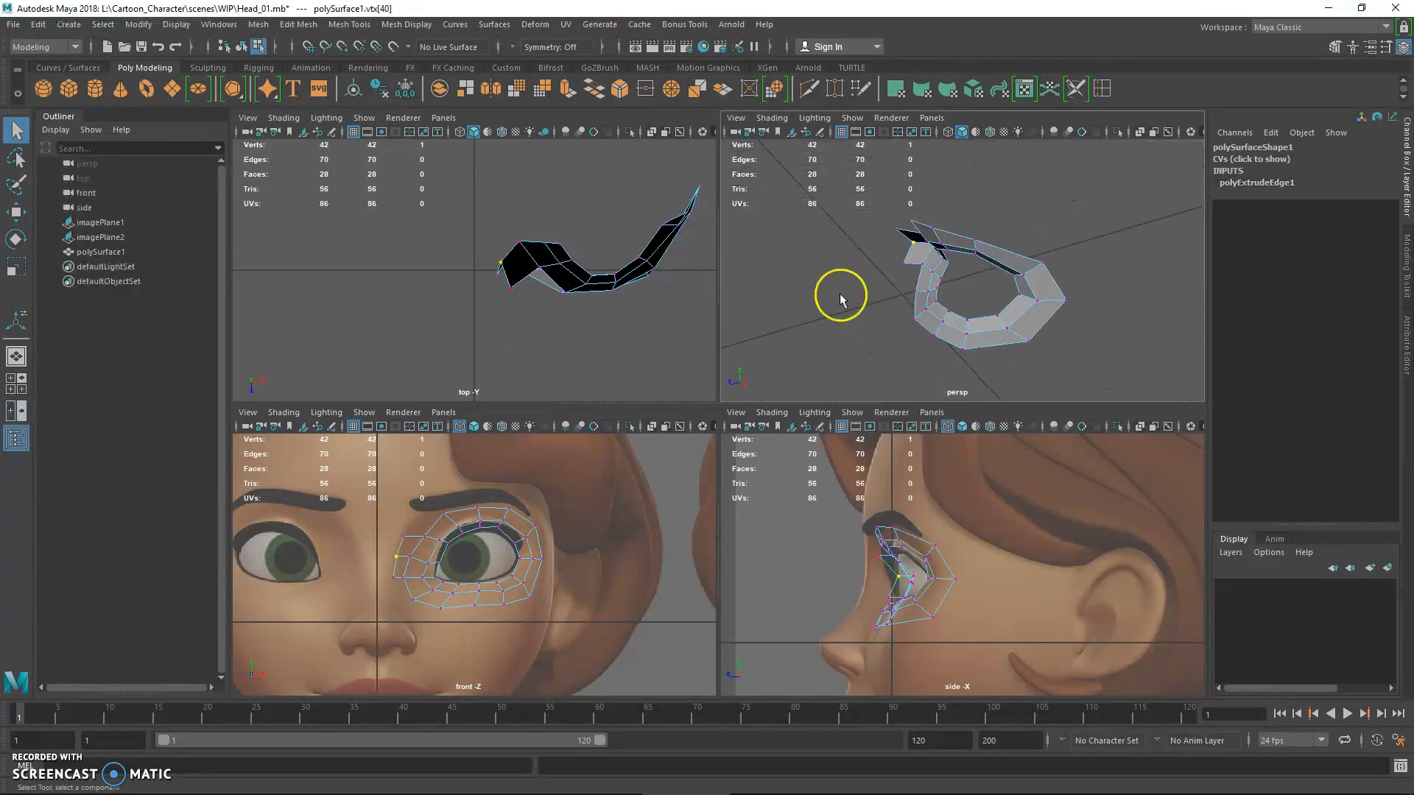
pyautogui.press('w')
pyautogui.moveTo(864, 253); pyautogui.dragTo(855, 251)
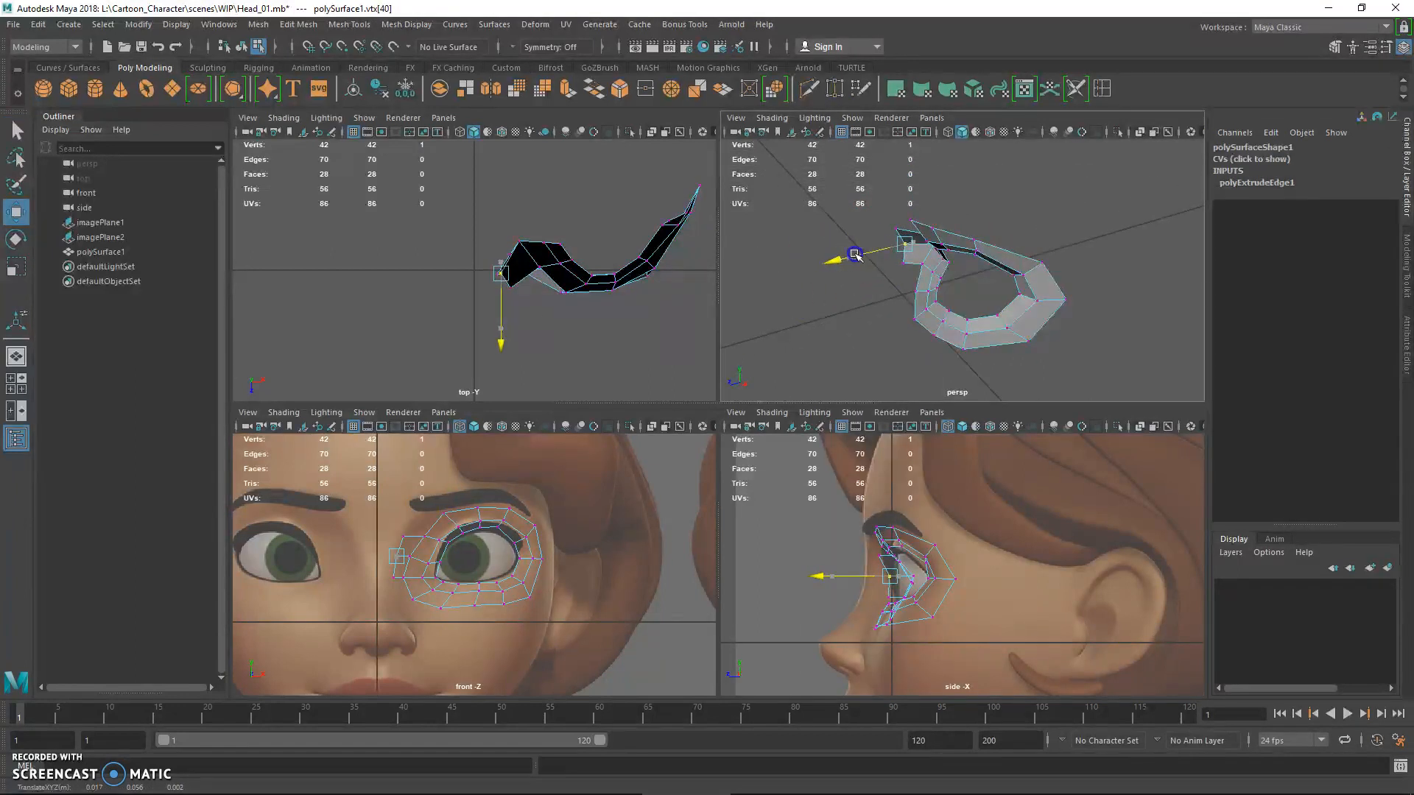
pyautogui.press('q')
# - Extrude the strip's two end edges to the face's center line and move them forward onto the nose bridge profile
pyautogui.moveTo(895, 247); pyautogui.dragTo(892, 206, button='right')
pyautogui.click(907, 253)
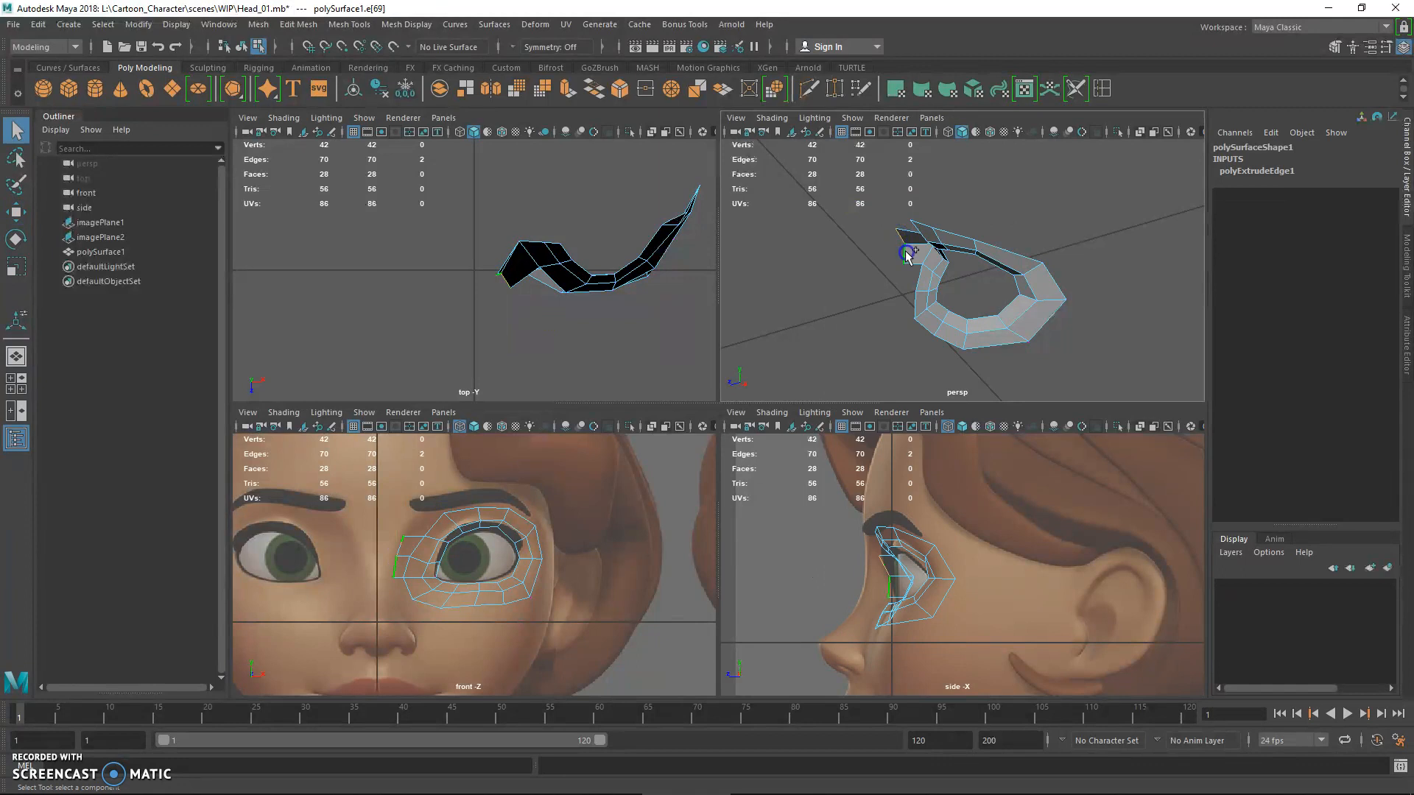
pyautogui.click(909, 253)
pyautogui.press('f')
pyautogui.keyDown('alt'); pyautogui.moveTo(955, 261); pyautogui.dragTo(974, 284, button='right'); pyautogui.keyUp('alt')
pyautogui.press('w')
pyautogui.moveTo(462, 558); pyautogui.dragTo(375, 558)
pyautogui.press('r')
pyautogui.press('w')
pyautogui.moveTo(853, 577); pyautogui.dragTo(838, 578)
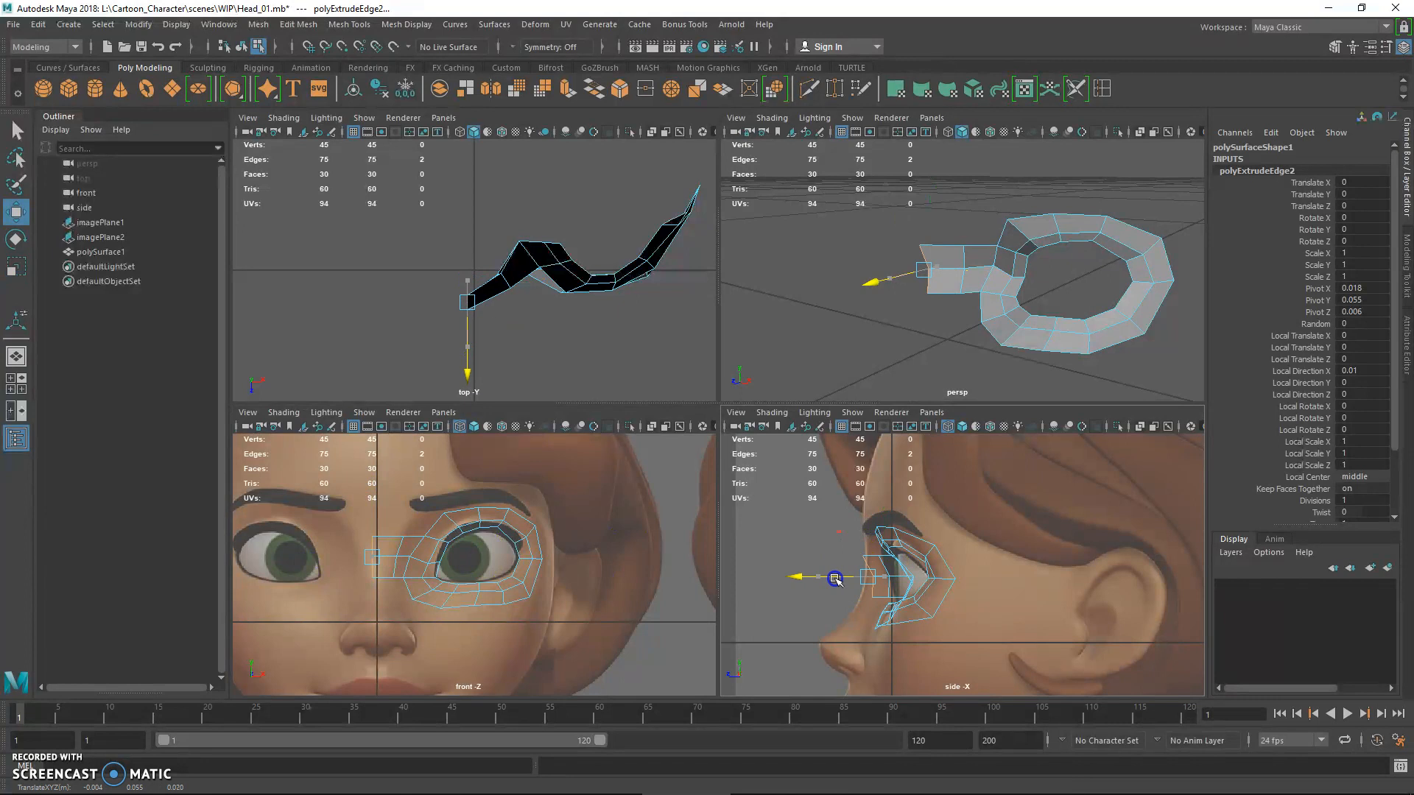
pyautogui.keyDown('alt'); pyautogui.moveTo(953, 352); pyautogui.dragTo(949, 394); pyautogui.keyUp('alt')
# - Move the three vertices in the middle column of the nose bridge strip forward to round the bridge
pyautogui.press('q')
pyautogui.moveTo(961, 266); pyautogui.dragTo(897, 243, button='right')
pyautogui.moveTo(946, 241); pyautogui.dragTo(967, 303)
pyautogui.press('space')
pyautogui.keyDown('alt'); pyautogui.moveTo(837, 344); pyautogui.dragTo(692, 441); pyautogui.keyUp('alt')
pyautogui.press('w')
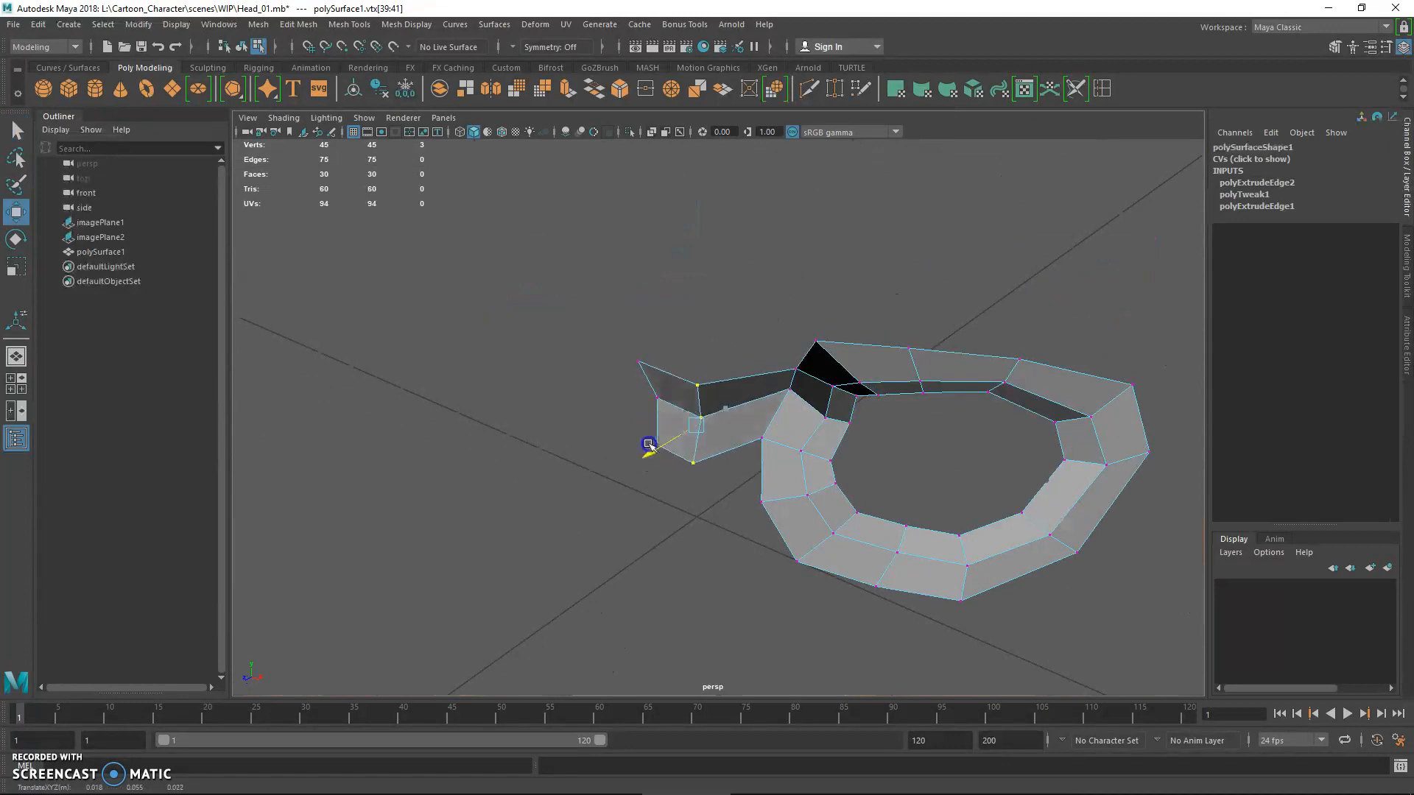
# - Insert an edge loop across the strip between the nose bridge and the eye ring
pyautogui.click(1104, 86)
pyautogui.moveTo(748, 381); pyautogui.dragTo(711, 363)
pyautogui.press('w')
pyautogui.press('q')
# - Average the nose bridge strip's vertices repeatedly to smooth its transition into the eye ring
pyautogui.moveTo(723, 361); pyautogui.dragTo(674, 352, button='right')
pyautogui.moveTo(701, 325); pyautogui.dragTo(780, 332)
pyautogui.press('w')
pyautogui.press('q')
pyautogui.moveTo(686, 377); pyautogui.dragTo(731, 417)
pyautogui.keyDown('shift'); pyautogui.moveTo(717, 407); pyautogui.dragTo(745, 394, button='right'); pyautogui.keyUp('shift')
pyautogui.press('g')
pyautogui.press('g')
pyautogui.moveTo(728, 402); pyautogui.dragTo(755, 428)
# - Reposition the front vertices of the nose bridge strip in the side view to follow the reference nose profile
pyautogui.click(758, 338)
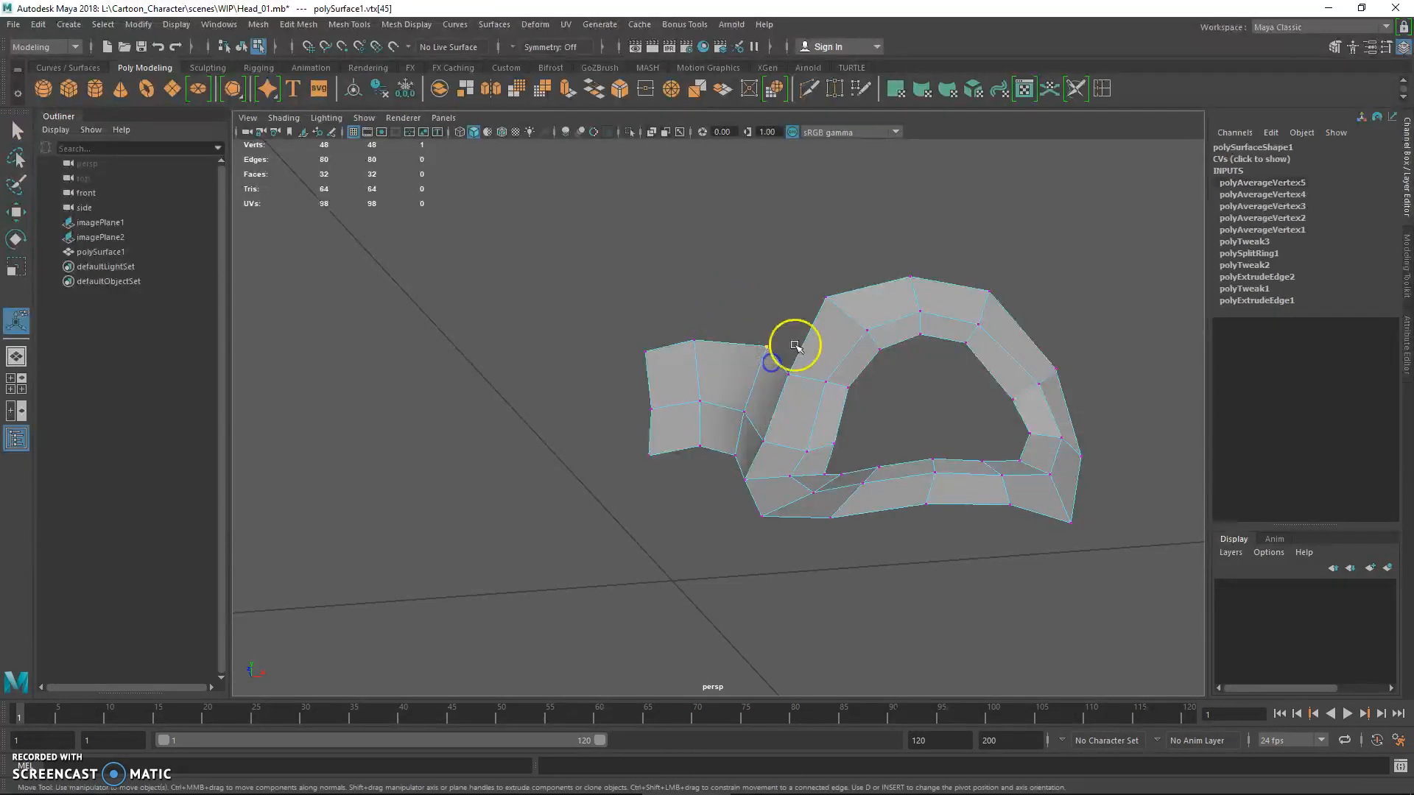
pyautogui.press('w')
pyautogui.press('space')
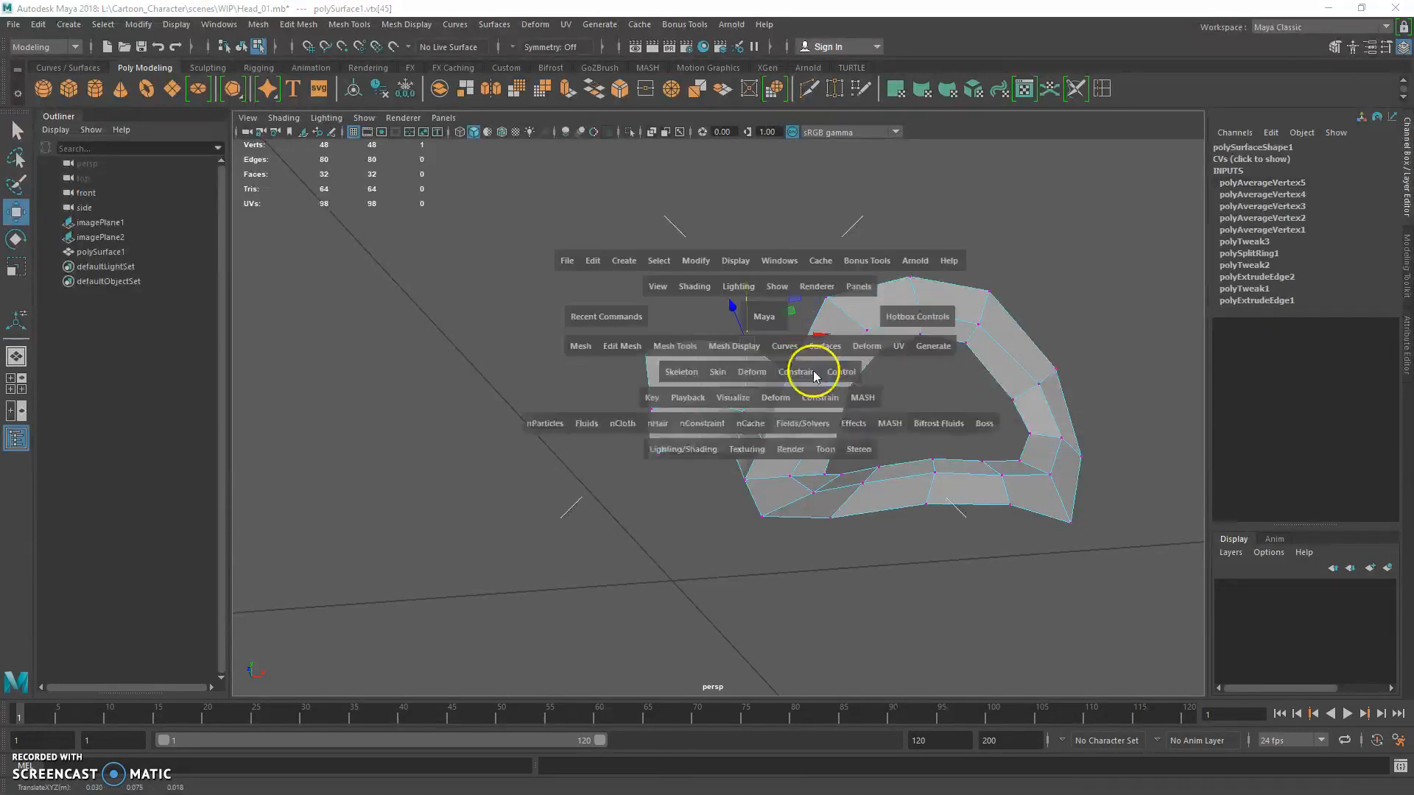
pyautogui.keyDown('alt'); pyautogui.moveTo(960, 574); pyautogui.dragTo(976, 577, button='right'); pyautogui.keyUp('alt')
pyautogui.keyDown('alt'); pyautogui.moveTo(921, 558); pyautogui.dragTo(962, 567, button='middle'); pyautogui.keyUp('alt')
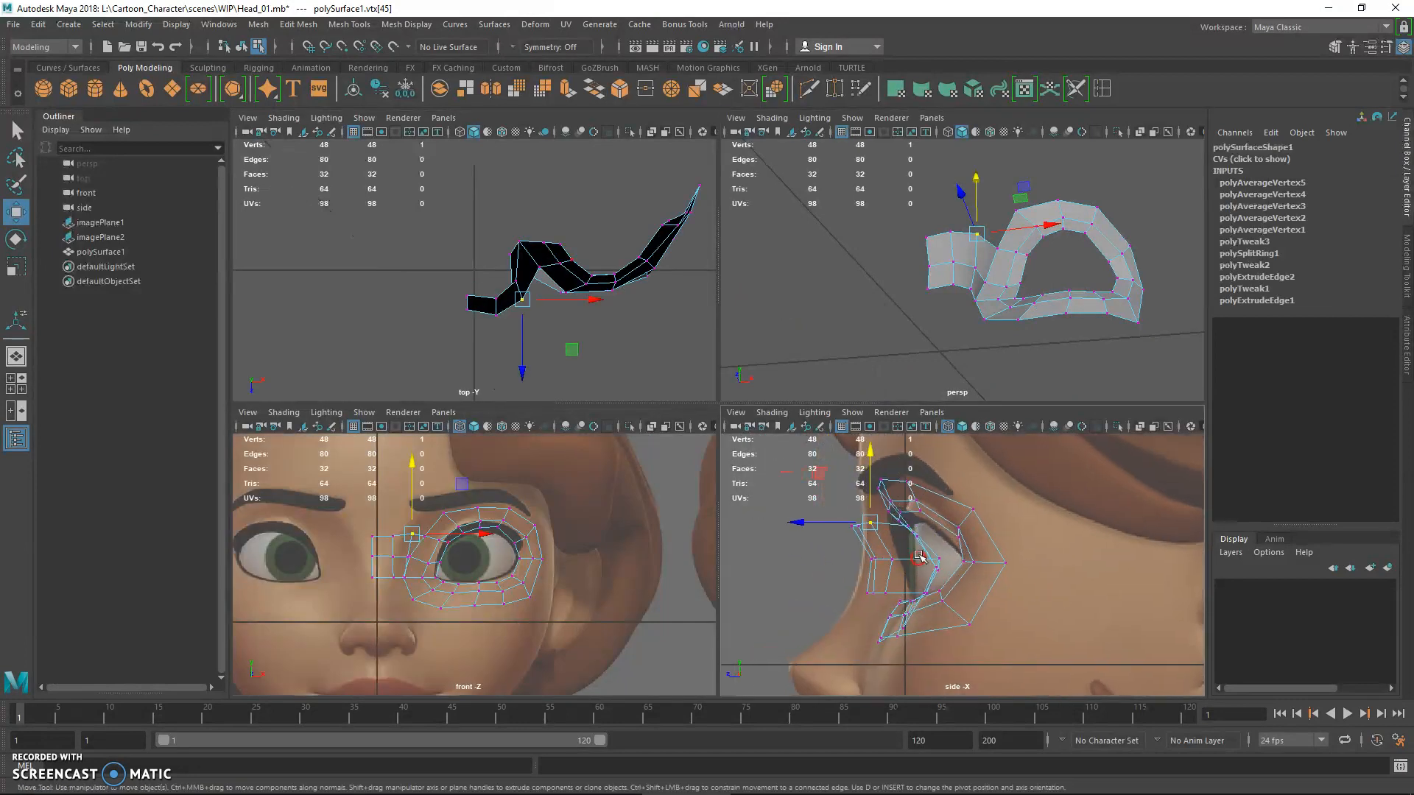
pyautogui.keyDown('alt'); pyautogui.moveTo(913, 556); pyautogui.dragTo(937, 562, button='right'); pyautogui.keyUp('alt')
pyautogui.press('q')
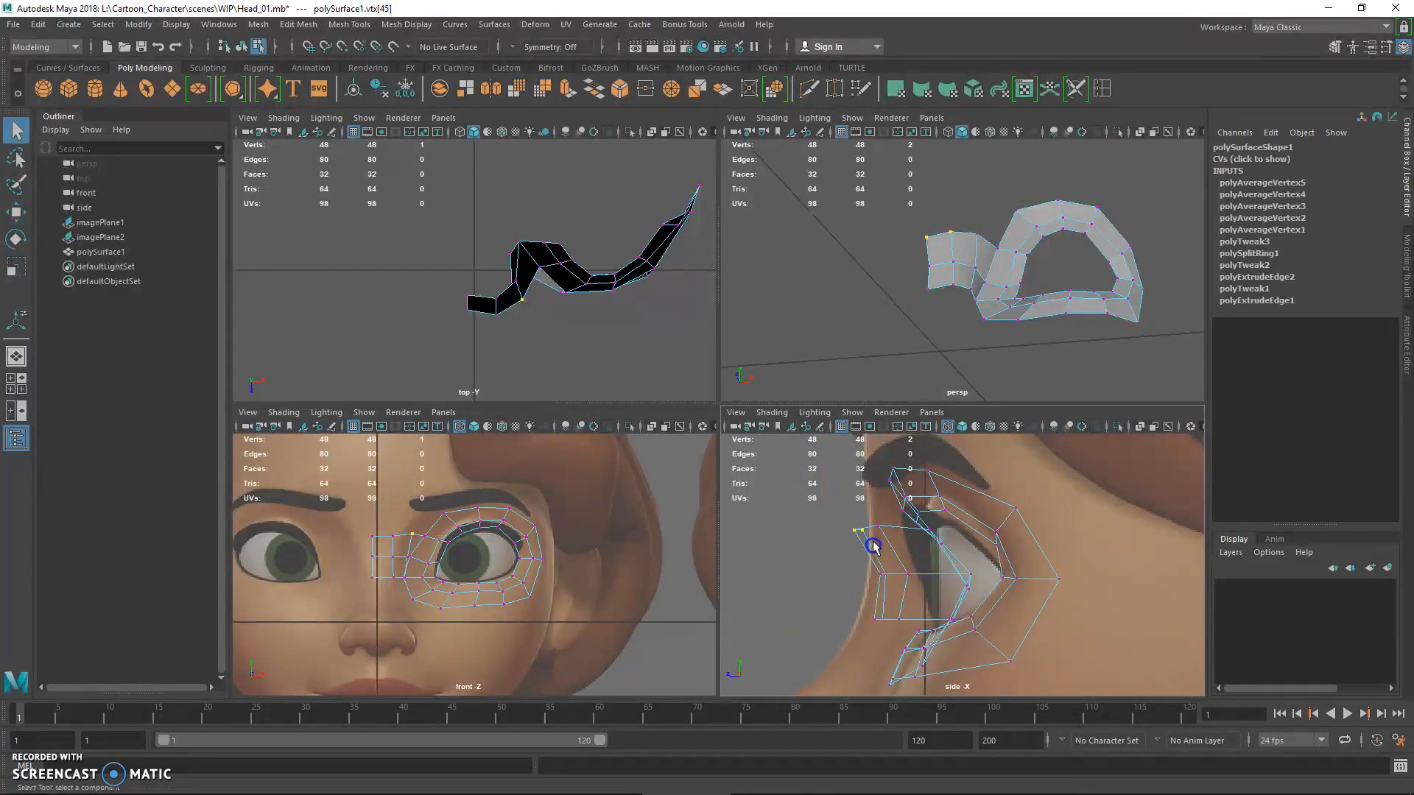
pyautogui.press('w')
pyautogui.click(891, 530)
pyautogui.moveTo(870, 514); pyautogui.dragTo(869, 622)
pyautogui.press('q')
pyautogui.press('w')
pyautogui.press('q')
pyautogui.press('w')
pyautogui.press('q')
pyautogui.press('w')
pyautogui.press('q')
# - Move the second column of nose bridge vertices in the side view to run parallel to the profile
pyautogui.click(880, 578)
pyautogui.press('w')
pyautogui.moveTo(877, 574); pyautogui.dragTo(878, 631)
pyautogui.press('q')
pyautogui.press('w')
pyautogui.press('q')
pyautogui.press('w')
pyautogui.moveTo(874, 622); pyautogui.dragTo(870, 622)
# - Shift the bridge strip's vertices nearest the eye ring backward in the side view to curve the strip toward the eye
pyautogui.press('q')
pyautogui.press('w')
pyautogui.moveTo(904, 567); pyautogui.dragTo(916, 578)
pyautogui.press('q')
pyautogui.press('q')
pyautogui.click(891, 524)
pyautogui.press('w')
pyautogui.moveTo(895, 528); pyautogui.dragTo(927, 589)
pyautogui.press('q')
pyautogui.press('w')
# - Average the vertices between the nose bridge strip and the eye ring repeatedly to smooth the transition
pyautogui.keyDown('alt'); pyautogui.moveTo(1014, 298); pyautogui.dragTo(992, 274); pyautogui.keyUp('alt')
pyautogui.press('q')
pyautogui.keyDown('shift'); pyautogui.moveTo(1004, 271); pyautogui.dragTo(1018, 261, button='right'); pyautogui.keyUp('shift')
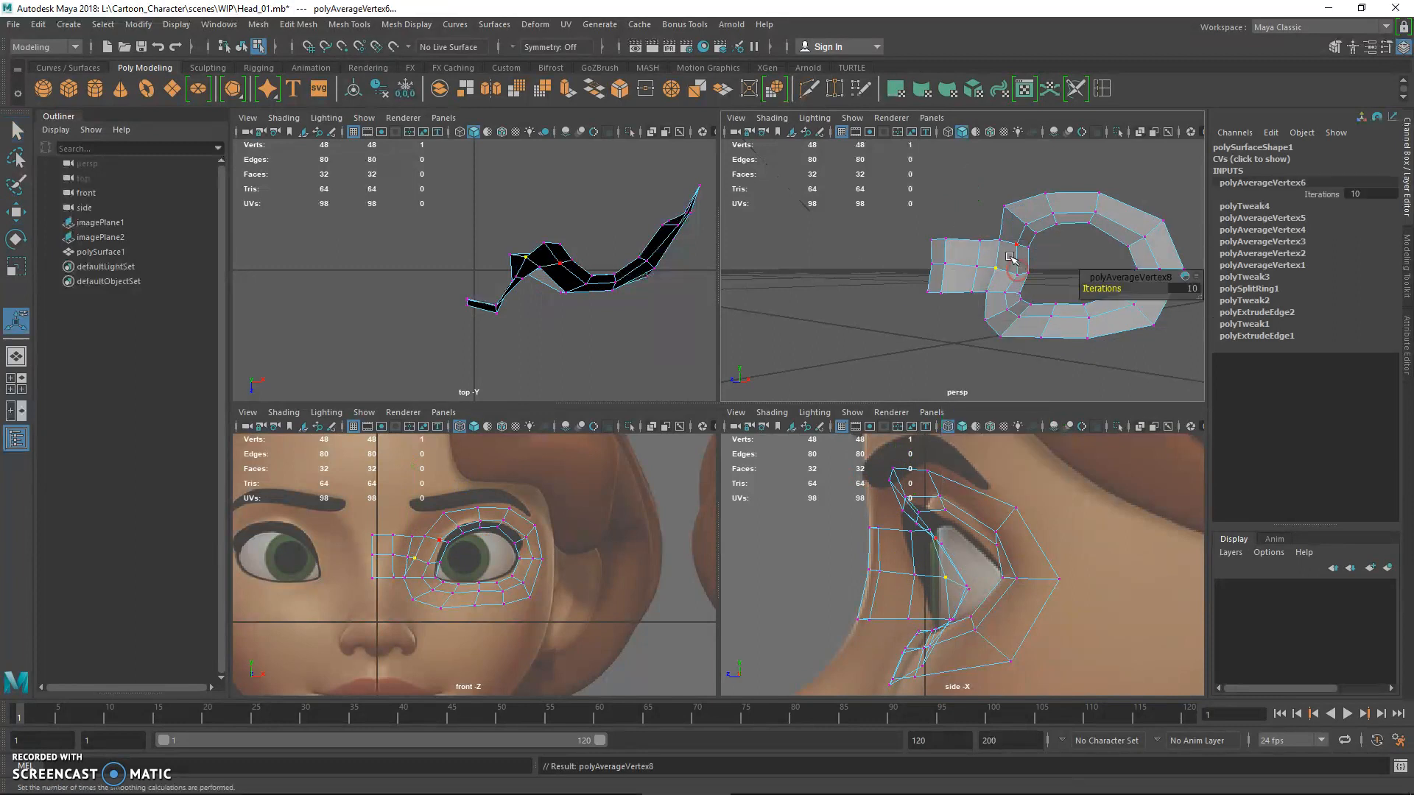
pyautogui.press('g')
pyautogui.press('g')
pyautogui.press('g')
pyautogui.press('g')
pyautogui.click(1004, 253)
# - Fine-tune the vertices of the bridge column beside the eye ring in the side view to even out their spacing
pyautogui.keyDown('alt'); pyautogui.moveTo(908, 577); pyautogui.dragTo(907, 561, button='middle'); pyautogui.keyUp('alt')
pyautogui.press('q')
pyautogui.press('w')
pyautogui.moveTo(900, 587)
pyautogui.mouseDown()
pyautogui.moveTo(914, 612)
pyautogui.moveTo(898, 604)
pyautogui.mouseUp()
pyautogui.press('q')
pyautogui.moveTo(904, 546)
pyautogui.mouseDown()
pyautogui.moveTo(920, 574)
pyautogui.moveTo(906, 560)
pyautogui.mouseUp()
pyautogui.press('w')
pyautogui.press('q')
pyautogui.moveTo(904, 504)
pyautogui.mouseDown()
pyautogui.moveTo(920, 525)
pyautogui.moveTo(908, 521)
pyautogui.mouseUp()
pyautogui.press('w')
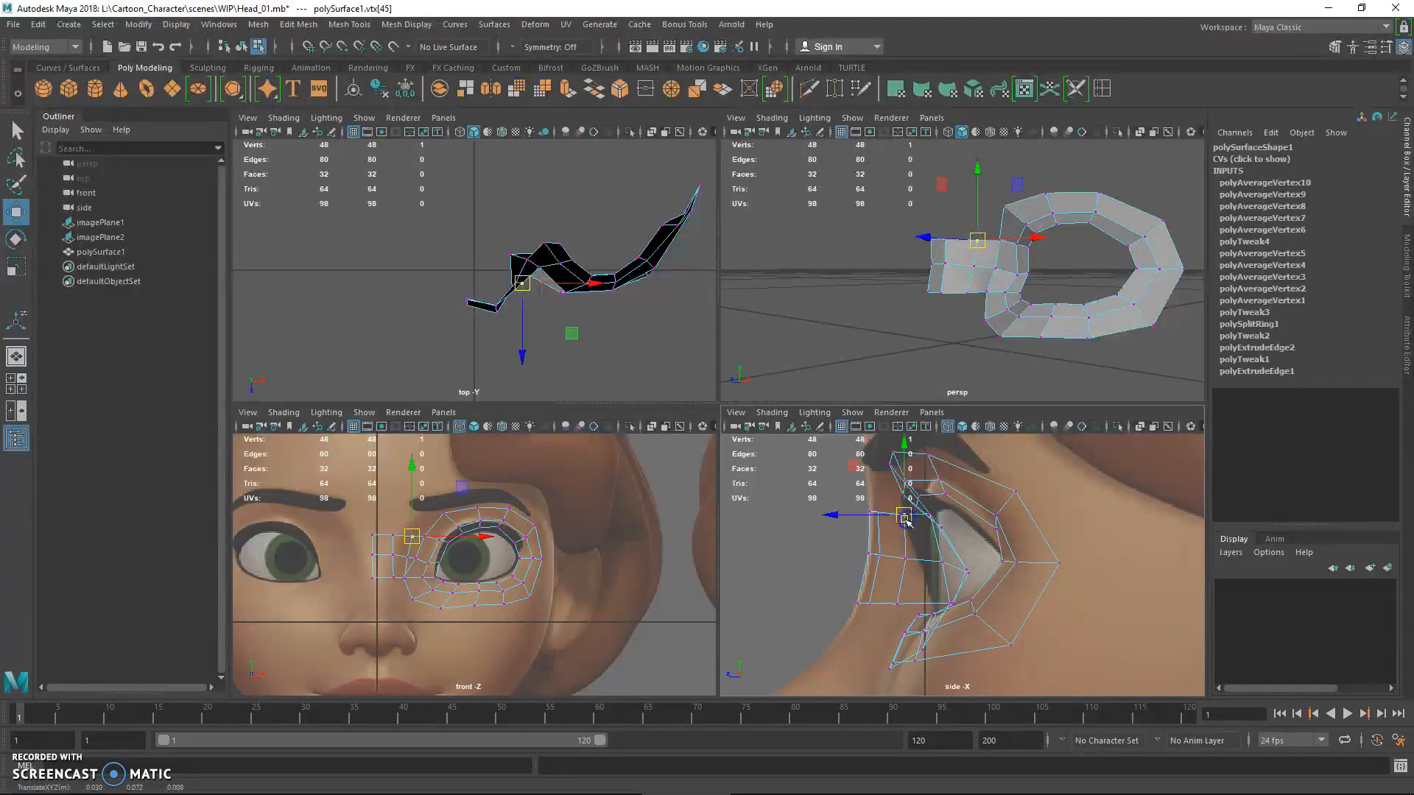
# - Move the nose bridge strip's three end vertices sideways onto the face's center line in the front view
pyautogui.moveTo(362, 507); pyautogui.dragTo(383, 615)
pyautogui.moveTo(412, 560); pyautogui.dragTo(414, 560)
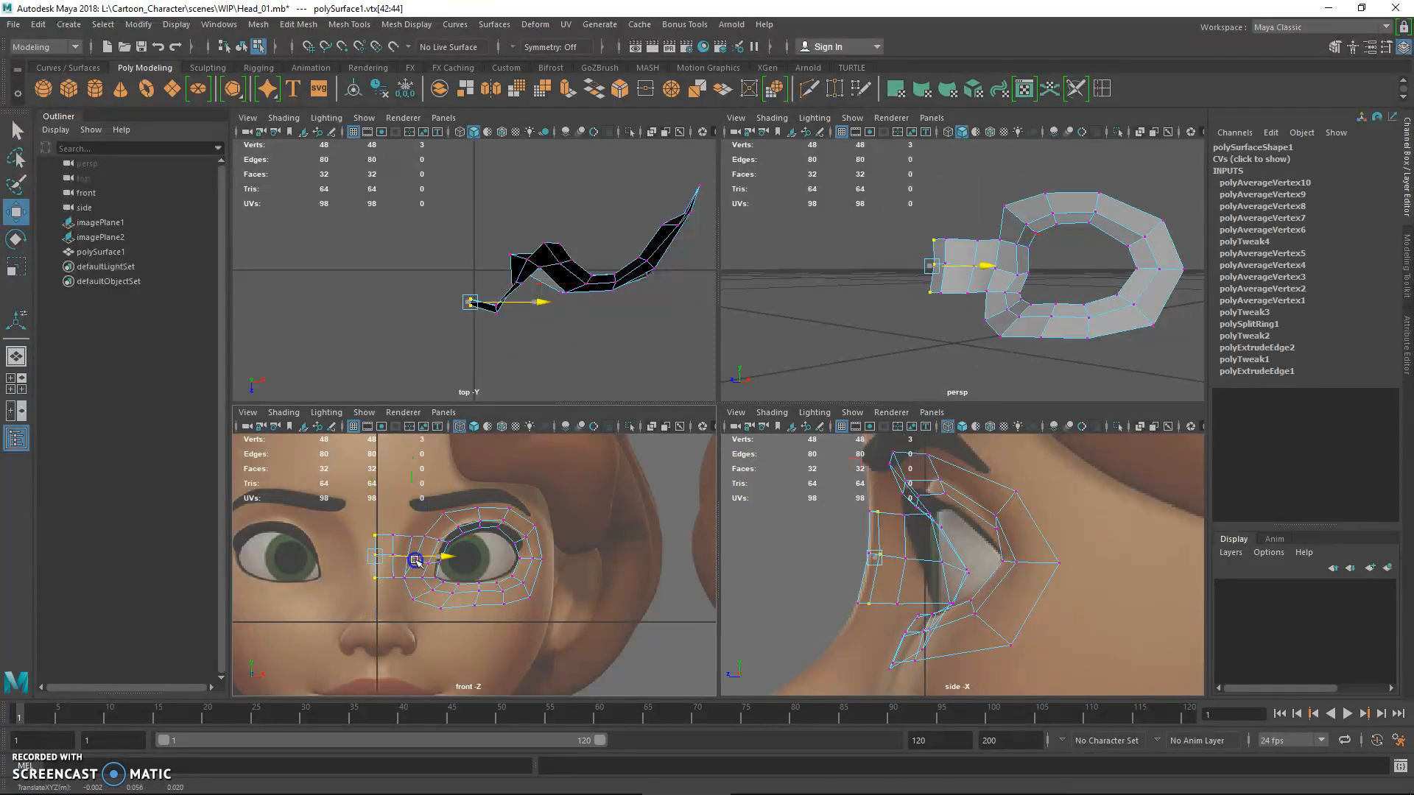
pyautogui.keyDown('alt'); pyautogui.moveTo(902, 315); pyautogui.dragTo(950, 303); pyautogui.keyUp('alt')
pyautogui.press('q')
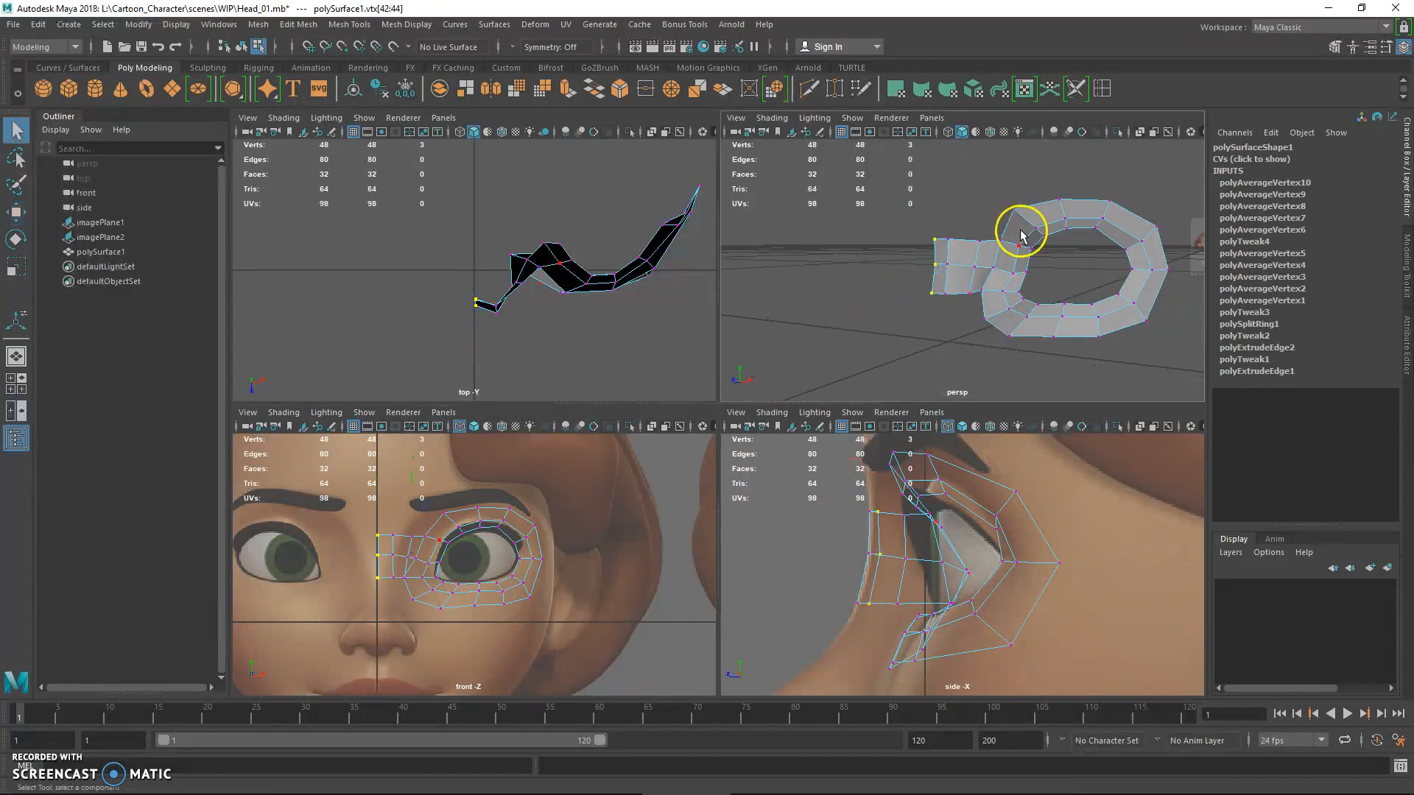
# - Select the face loop around the eye opening to examine its flow
pyautogui.moveTo(1023, 236); pyautogui.dragTo(1025, 271, button='right')
pyautogui.click(1036, 237)
pyautogui.doubleClick(1118, 267)
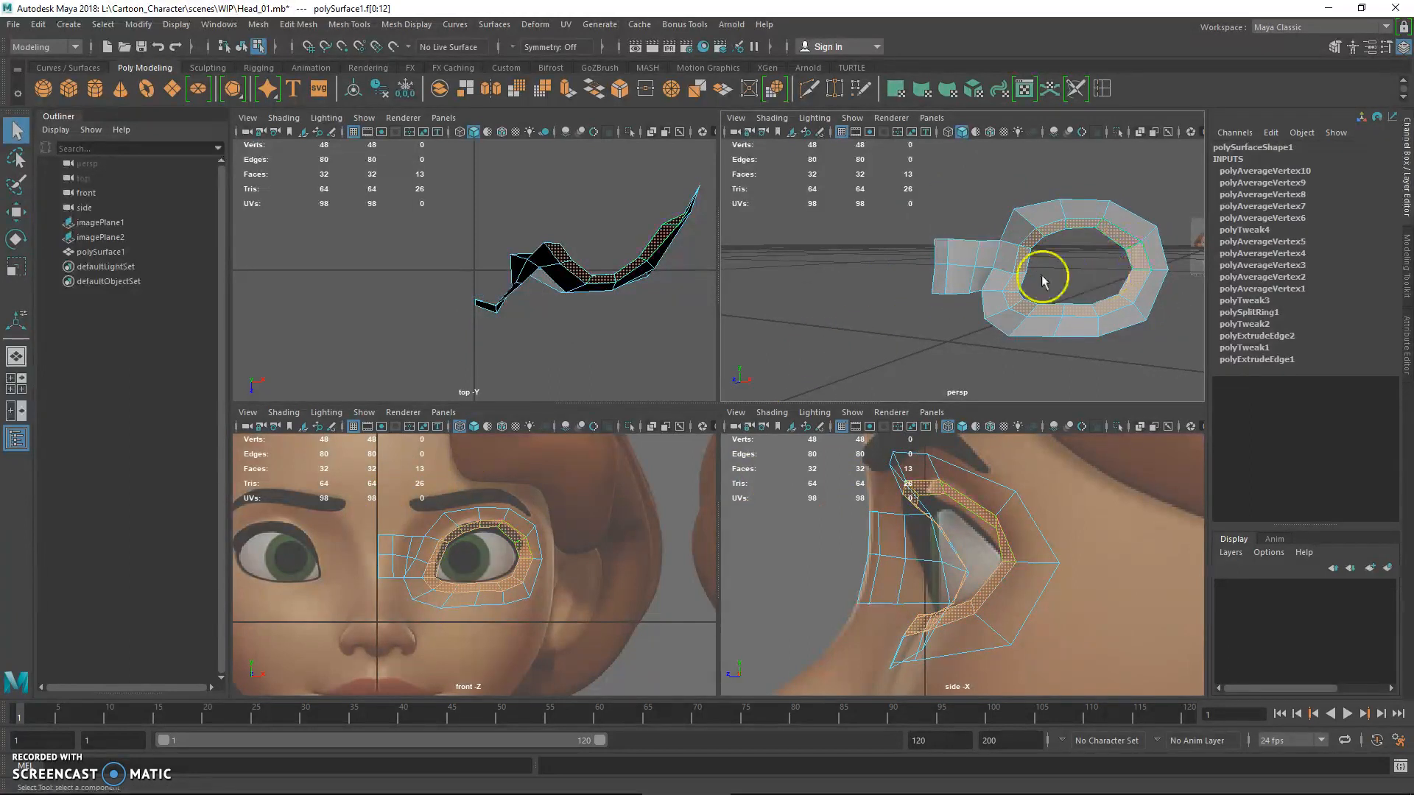
# - Extrude the lower edge of the bridge strip beside the center line and move it down along the side view's nose profile
pyautogui.moveTo(935, 235); pyautogui.dragTo(934, 207, button='right')
pyautogui.click(940, 293)
pyautogui.keyDown('alt'); pyautogui.moveTo(995, 307); pyautogui.dragTo(983, 274, button='middle'); pyautogui.keyUp('alt')
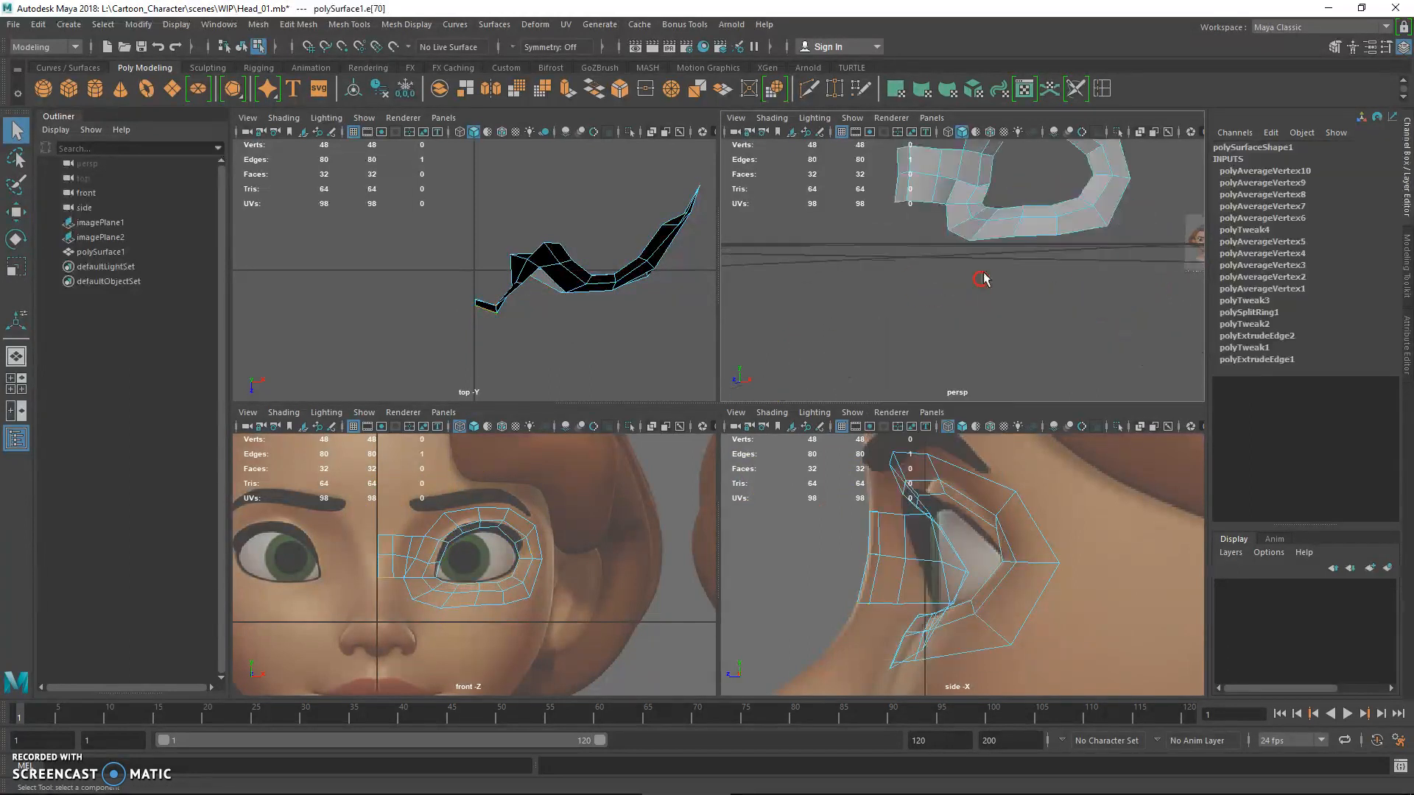
pyautogui.click(911, 479)
pyautogui.click(906, 208)
pyautogui.keyDown('alt'); pyautogui.moveTo(478, 564); pyautogui.dragTo(514, 571, button='middle'); pyautogui.keyUp('alt')
pyautogui.keyDown('shift'); pyautogui.moveTo(420, 553); pyautogui.dragTo(439, 551, button='right'); pyautogui.keyUp('shift')
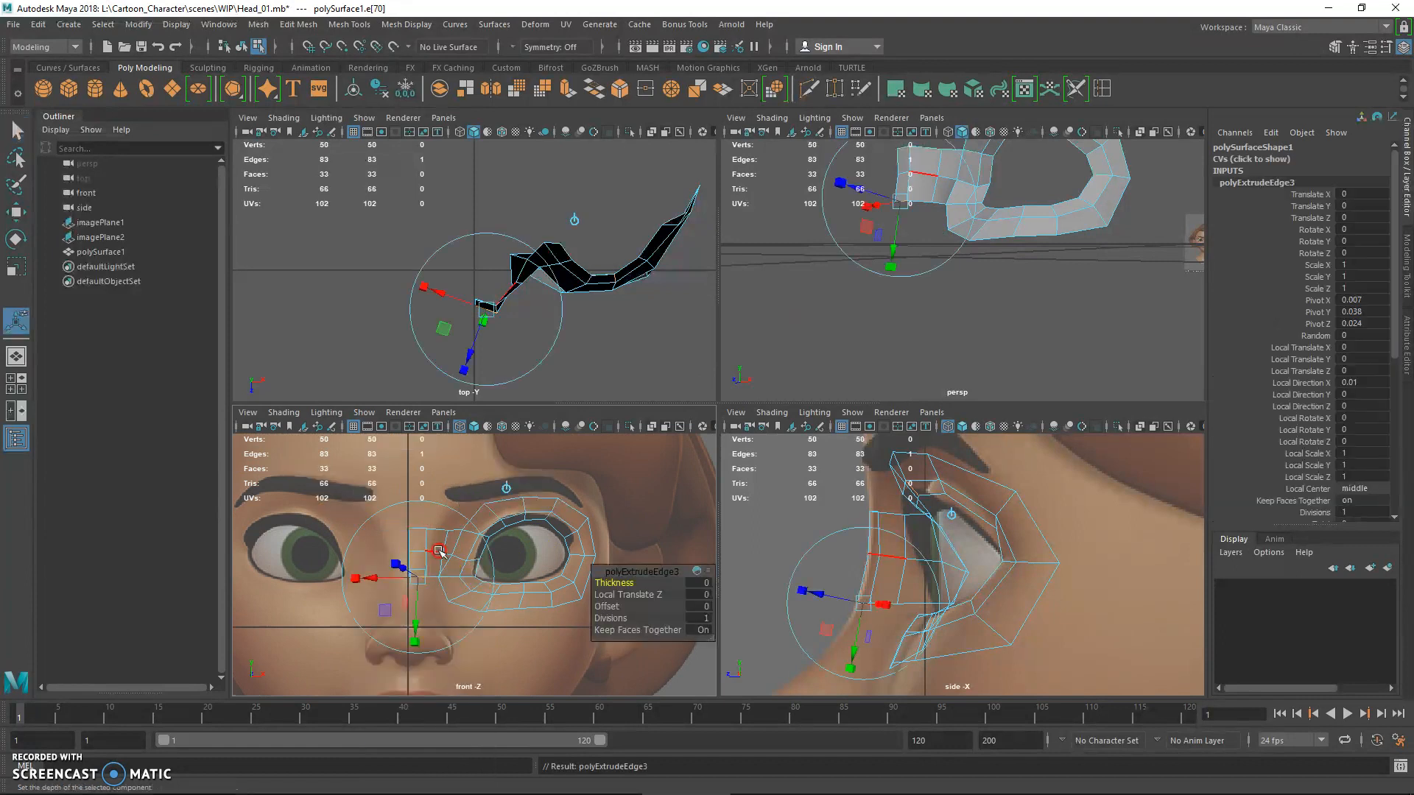
pyautogui.keyDown('alt'); pyautogui.moveTo(440, 551); pyautogui.dragTo(450, 525, button='middle'); pyautogui.keyUp('alt')
pyautogui.keyDown('alt'); pyautogui.moveTo(866, 614); pyautogui.dragTo(878, 572, button='middle'); pyautogui.keyUp('alt')
pyautogui.scroll(1, 879, 571)
pyautogui.press('w')
pyautogui.moveTo(871, 564); pyautogui.dragTo(852, 602)
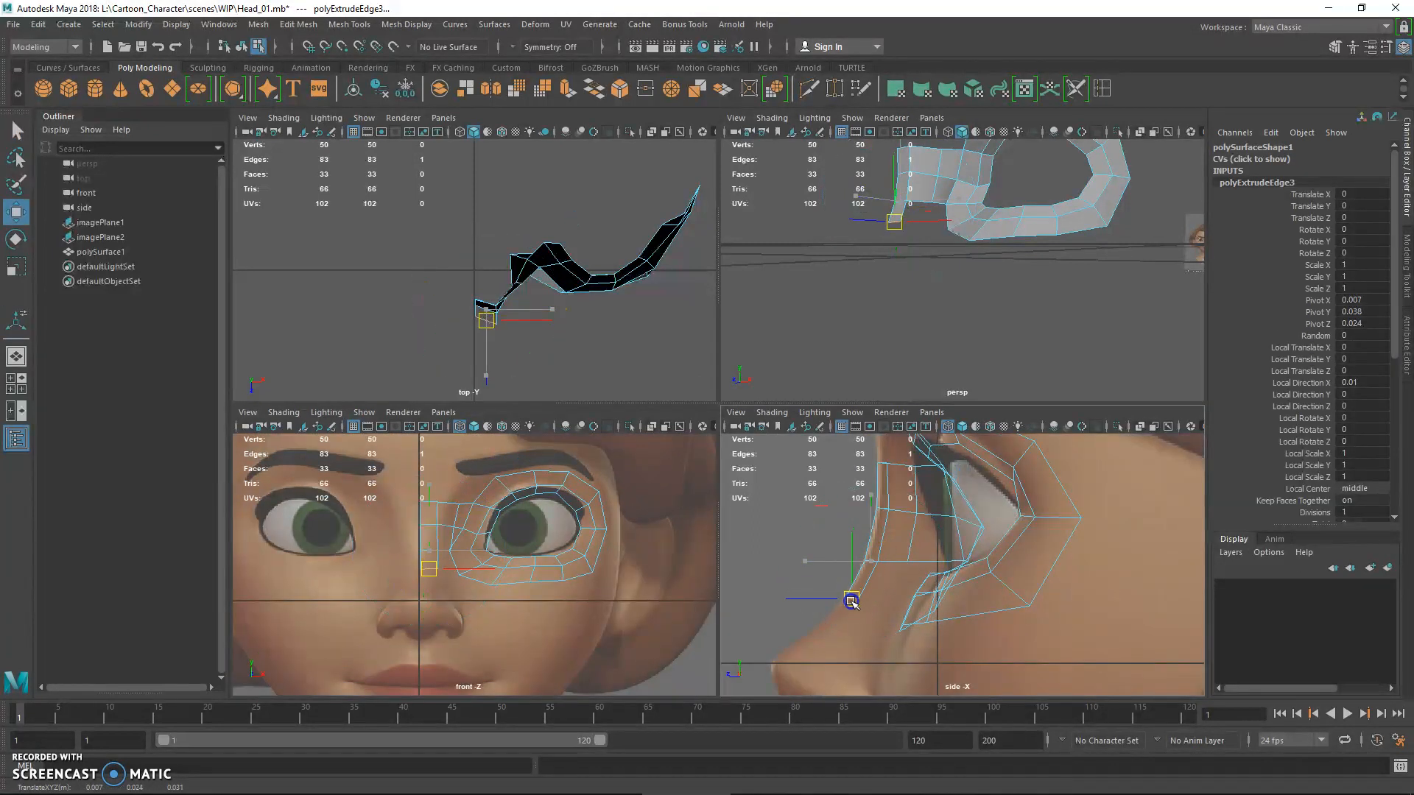
# - Extrude the strip's end edge three more times down the nose ridge, placing each edge on the profile up to the tip
pyautogui.keyDown('alt'); pyautogui.moveTo(852, 601); pyautogui.dragTo(885, 553, button='middle'); pyautogui.keyUp('alt')
pyautogui.press('g')
pyautogui.press('w')
pyautogui.moveTo(885, 550); pyautogui.dragTo(810, 612)
pyautogui.press('g')
pyautogui.press('w')
pyautogui.press('g')
pyautogui.press('w')
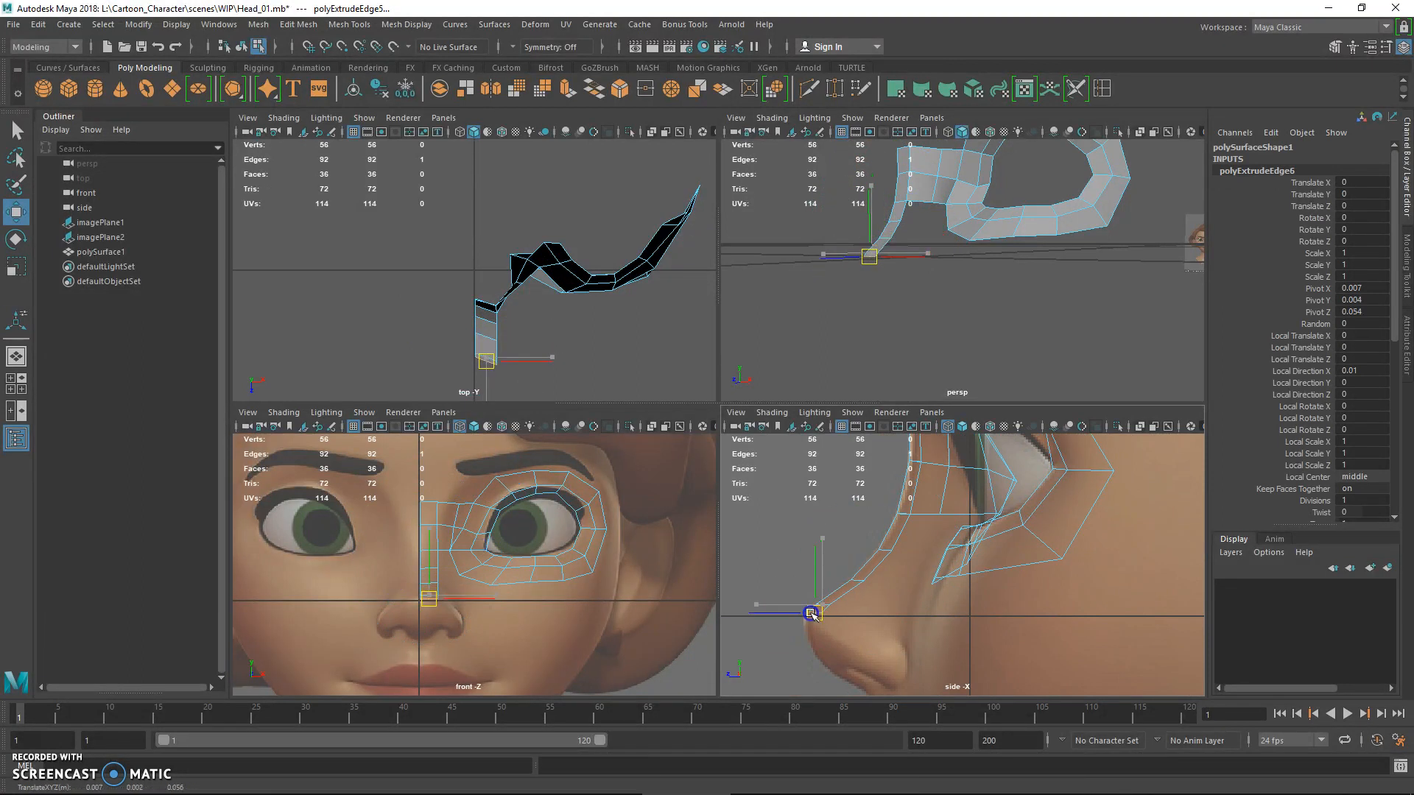
# - Extrude the end edge twice more around the nose tip and back along the underside to the base of the nose
pyautogui.press('g')
pyautogui.press('w')
pyautogui.click(811, 582)
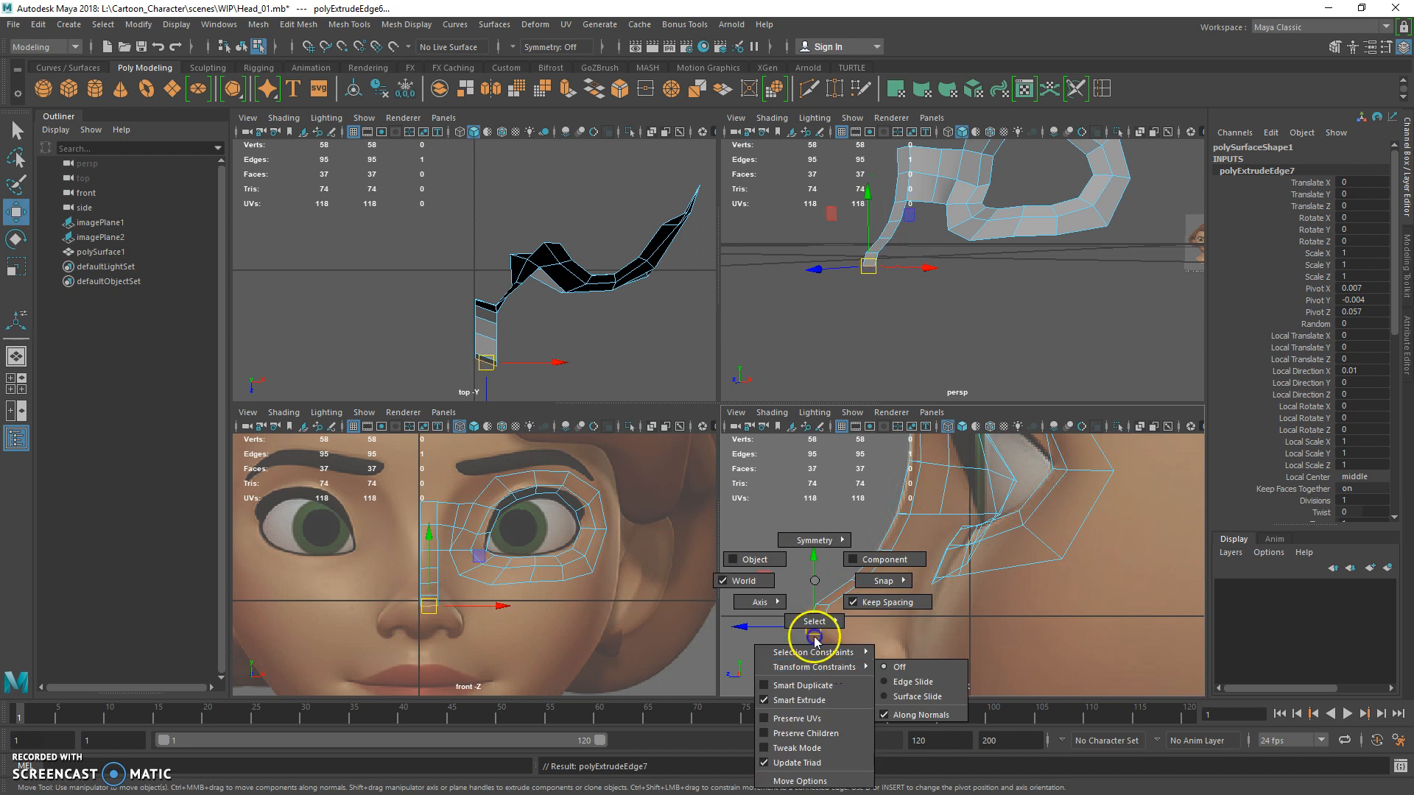
pyautogui.keyDown('alt'); pyautogui.moveTo(835, 617); pyautogui.dragTo(837, 534, button='middle'); pyautogui.keyUp('alt')
pyautogui.moveTo(814, 544); pyautogui.dragTo(851, 599)
pyautogui.press('g')
pyautogui.press('w')
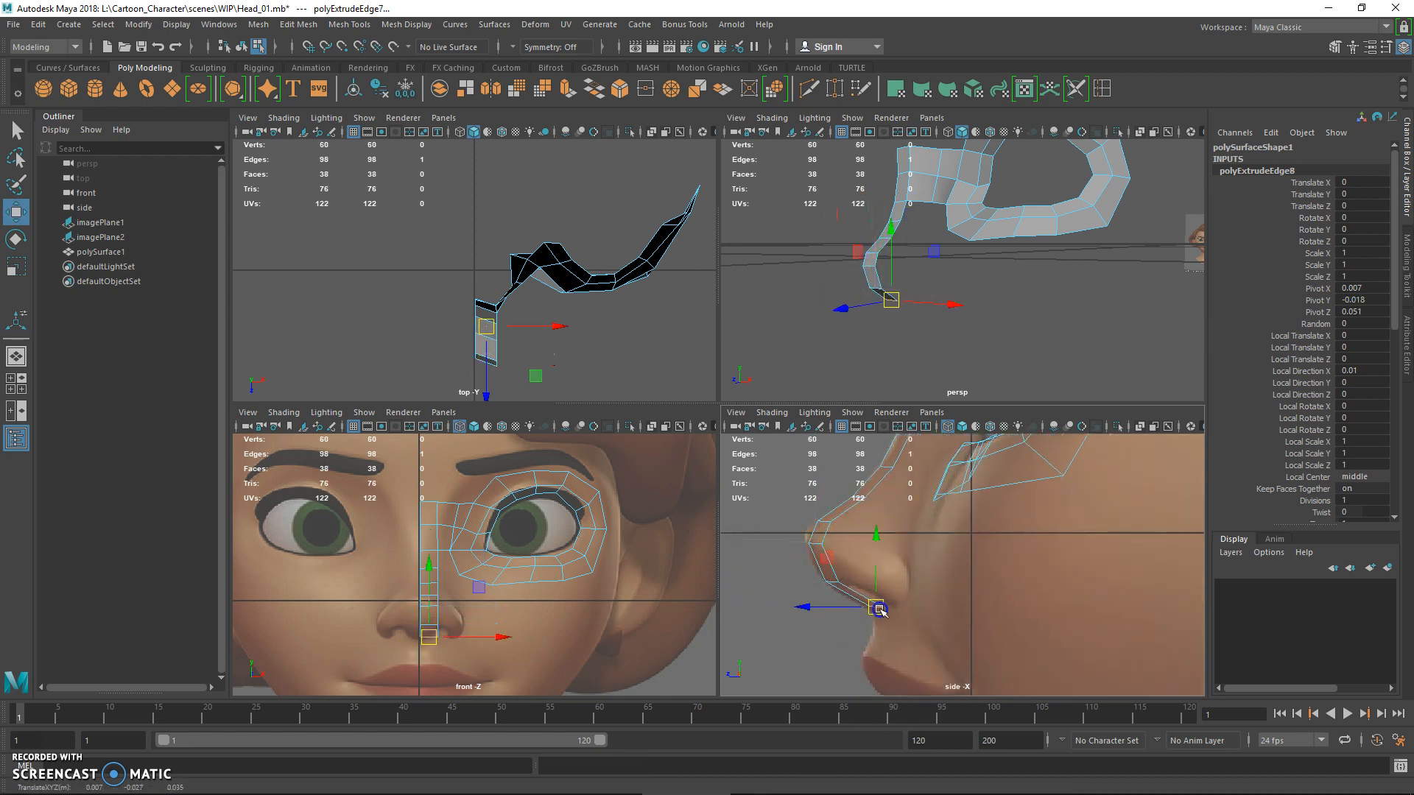
# - Adjust the nose strip's vertices in the side view to fit the reference profile from the ridge around the tip to the underside
pyautogui.press('q')
pyautogui.moveTo(888, 253); pyautogui.dragTo(832, 240, button='right')
pyautogui.keyDown('alt'); pyautogui.moveTo(501, 587); pyautogui.dragTo(507, 572, button='middle'); pyautogui.keyUp('alt')
pyautogui.keyDown('alt'); pyautogui.moveTo(508, 572); pyautogui.dragTo(538, 602, button='right'); pyautogui.keyUp('alt')
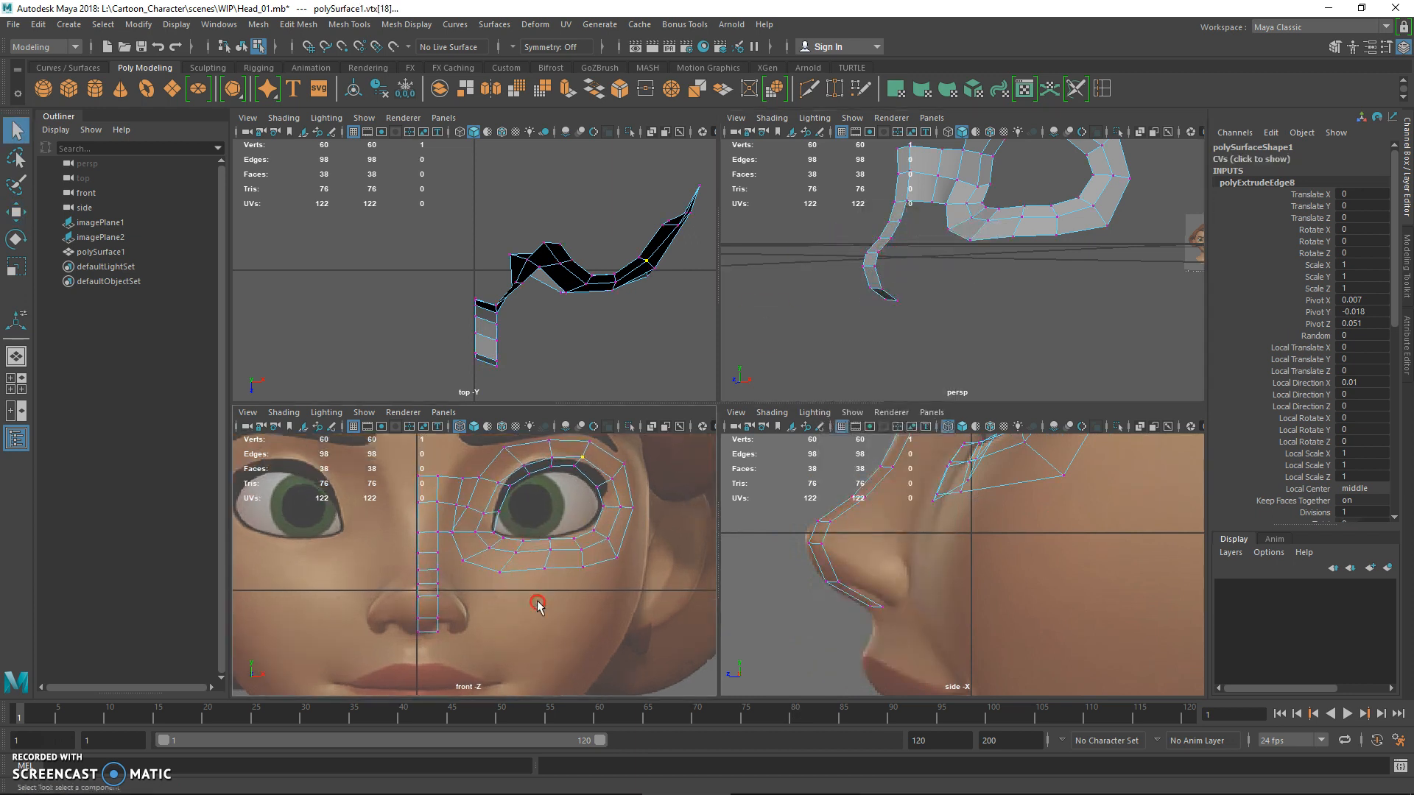
pyautogui.moveTo(779, 528); pyautogui.dragTo(810, 560)
pyautogui.press('w')
pyautogui.press('q')
pyautogui.keyDown('alt'); pyautogui.moveTo(825, 528); pyautogui.dragTo(803, 576, button='middle'); pyautogui.keyUp('alt')
pyautogui.moveTo(867, 552); pyautogui.dragTo(869, 554)
pyautogui.press('w')
pyautogui.moveTo(854, 536); pyautogui.dragTo(829, 674)
pyautogui.press('q')
pyautogui.press('w')
pyautogui.press('q')
pyautogui.press('w')
pyautogui.press('q')
pyautogui.press('w')
pyautogui.press('q')
pyautogui.press('w')
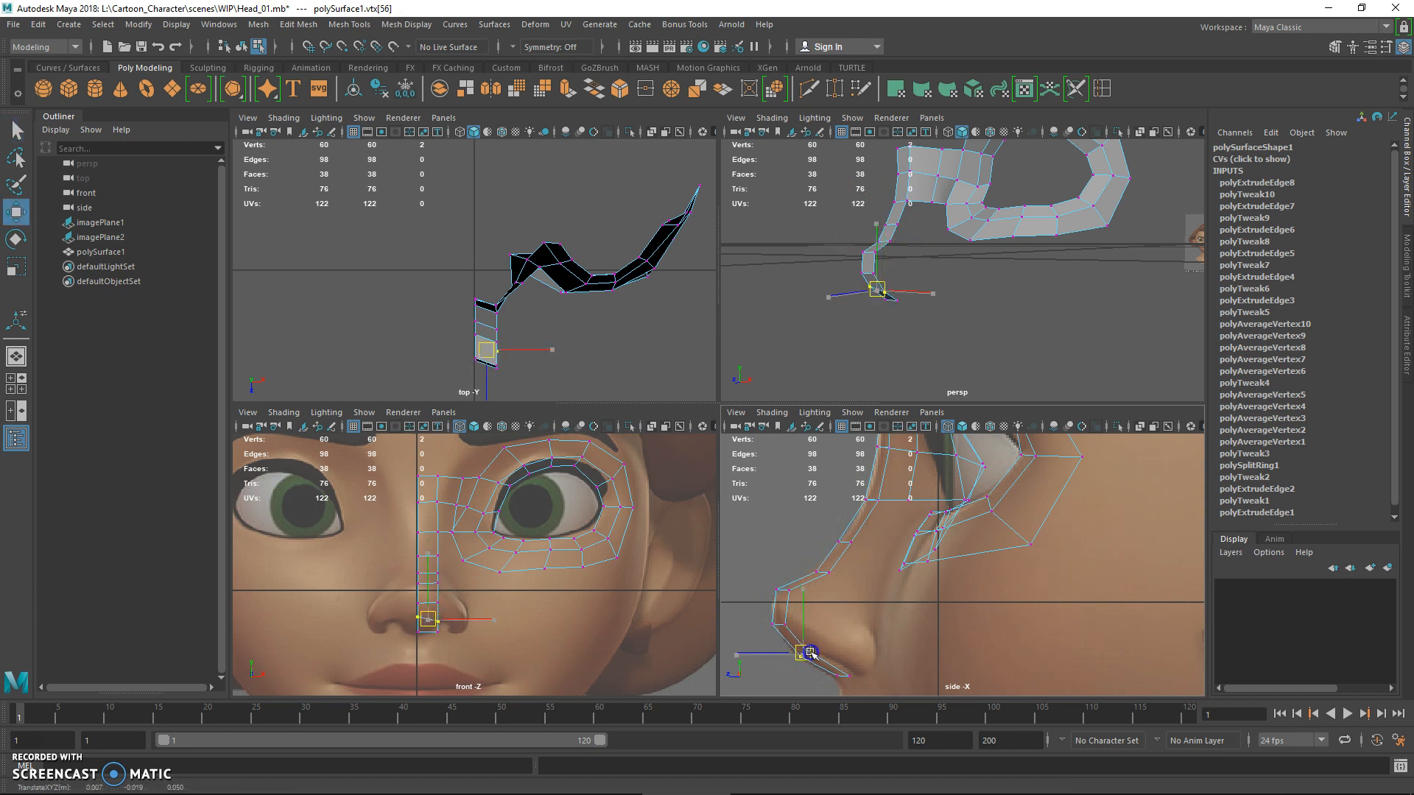
# - Reposition the two end vertices at the nose base in the side and front views, lowering the center-line one
pyautogui.press('q')
pyautogui.click(839, 676)
pyautogui.press('w')
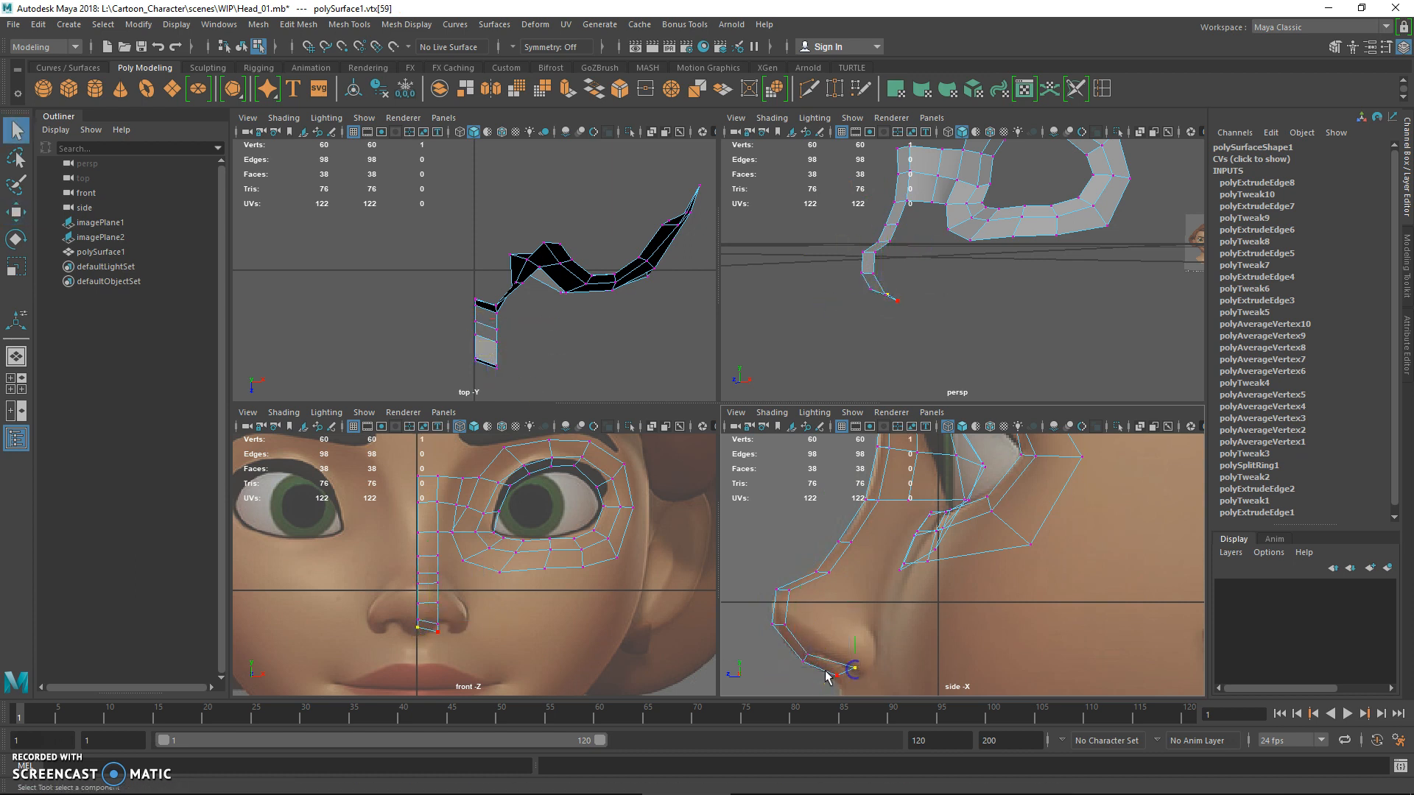
pyautogui.moveTo(841, 679); pyautogui.dragTo(833, 664)
pyautogui.keyDown('alt'); pyautogui.moveTo(422, 622); pyautogui.dragTo(441, 581, button='middle'); pyautogui.keyUp('alt')
pyautogui.press('q')
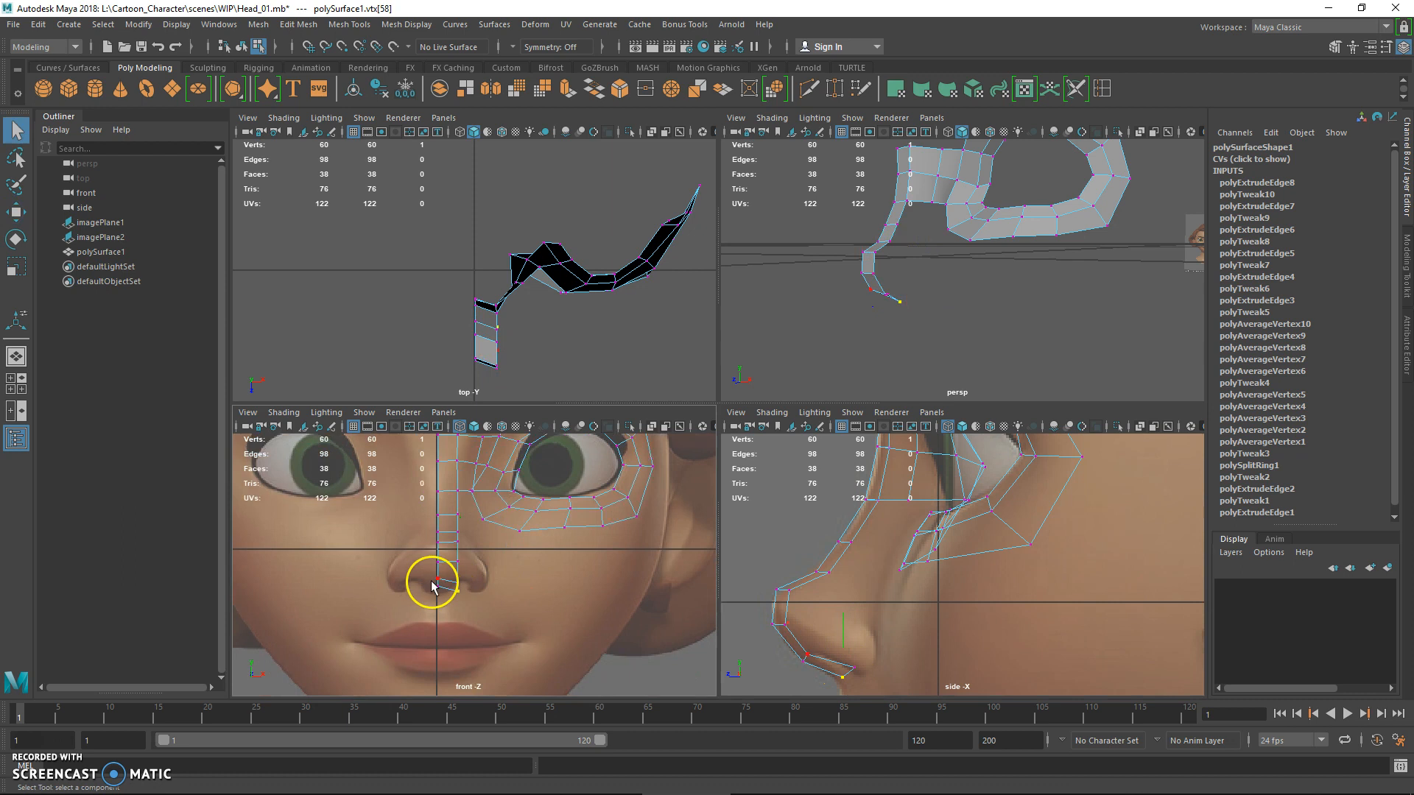
pyautogui.moveTo(446, 600); pyautogui.dragTo(447, 598)
pyautogui.press('w')
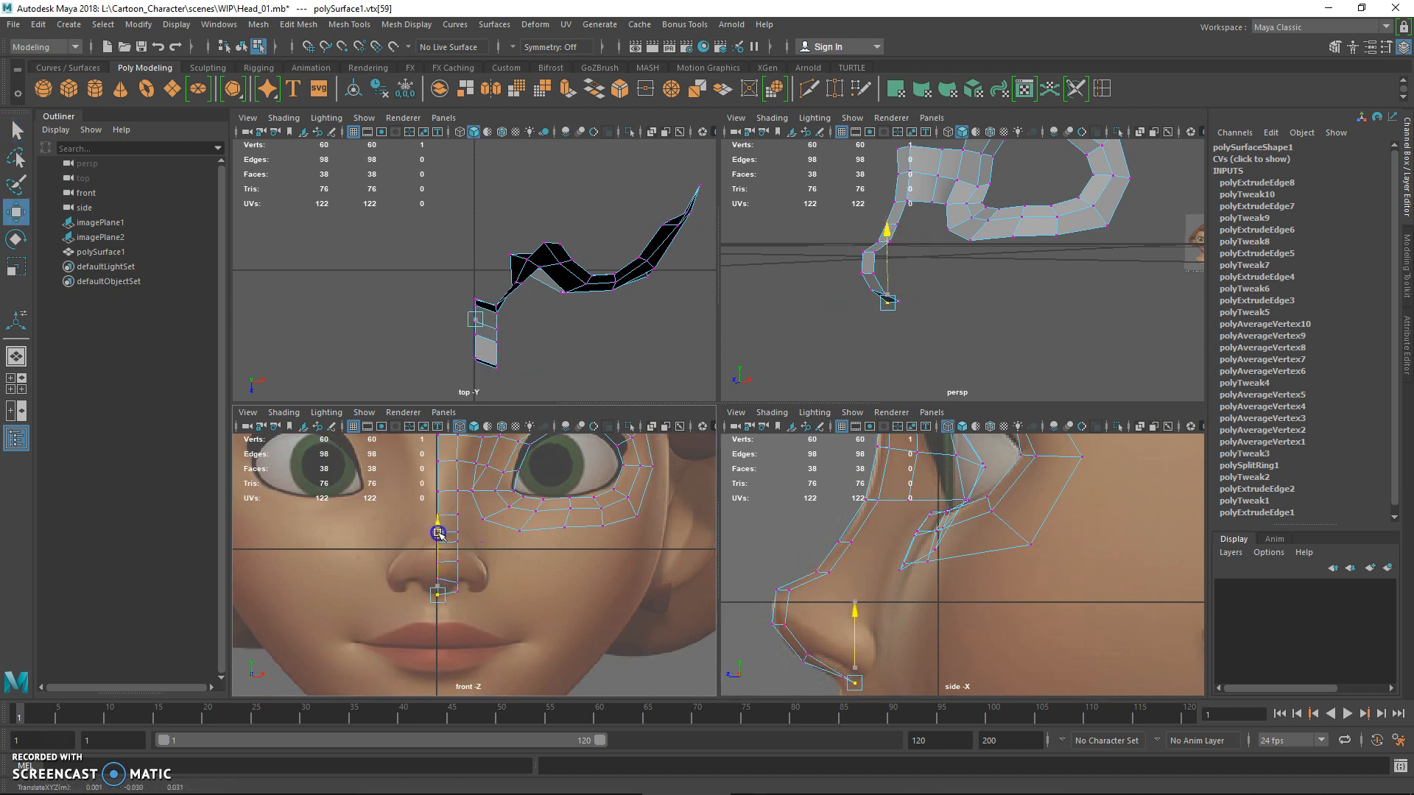
# - Adjust the height of the next center-line vertex above the nose strip's end in the front view
pyautogui.press('q')
pyautogui.moveTo(432, 573); pyautogui.dragTo(445, 587)
pyautogui.press('w')
pyautogui.moveTo(439, 519); pyautogui.dragTo(439, 517)
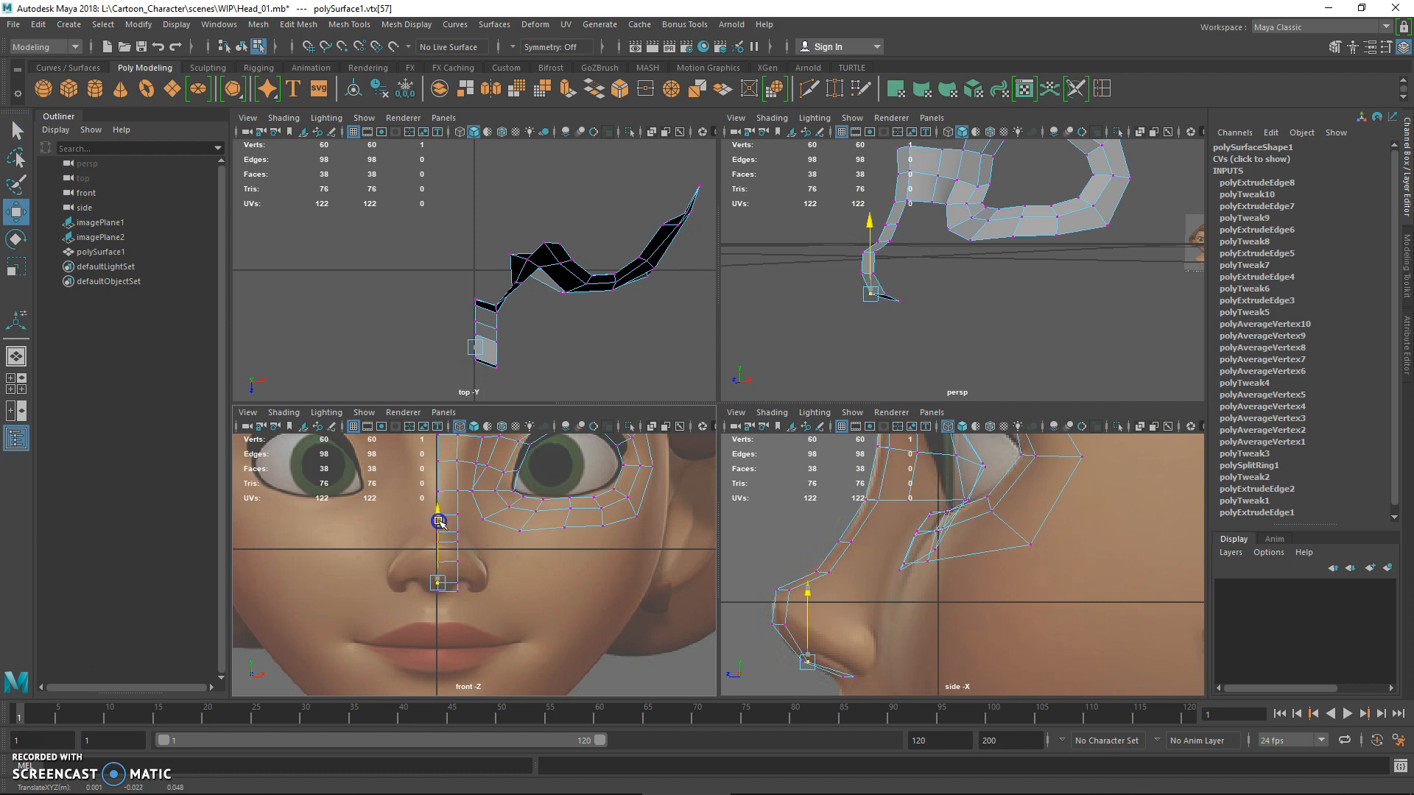
# - Enlarge the front view to full size and capture a screenshot of it with the Snipping Tool
pyautogui.keyDown('alt'); pyautogui.moveTo(557, 558); pyautogui.dragTo(514, 548, button='right'); pyautogui.keyUp('alt')
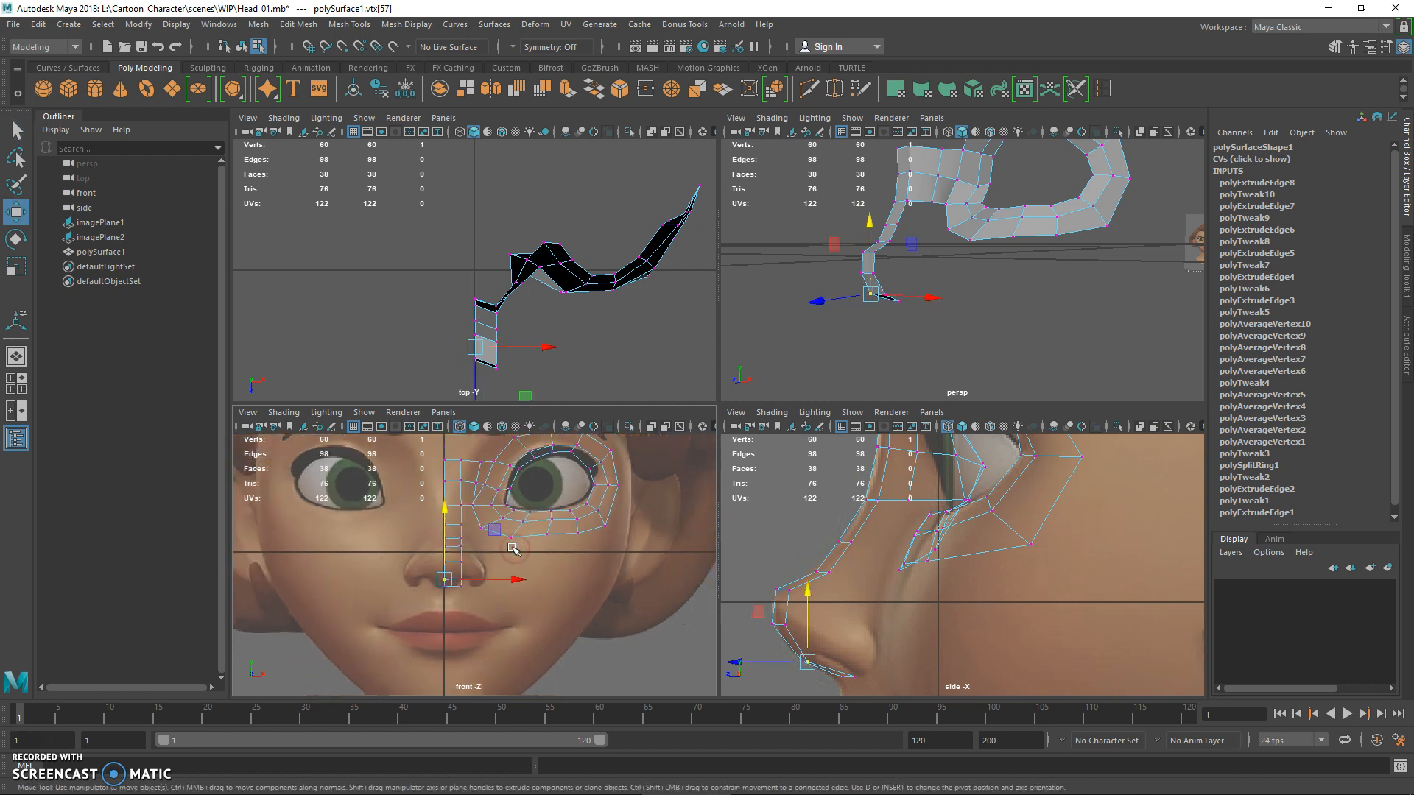
pyautogui.press('super')
pyautogui.write('sni')
pyautogui.click(125, 370)
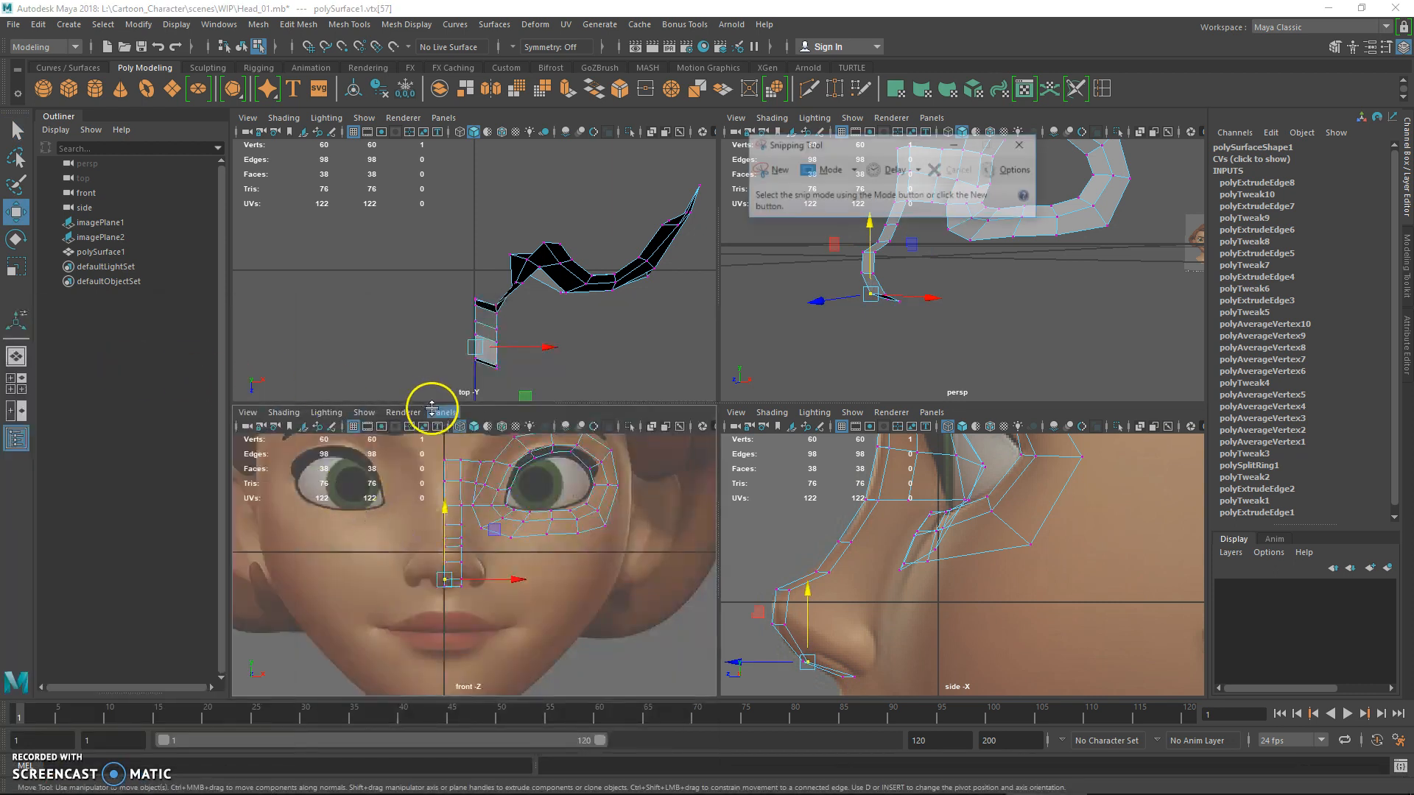
pyautogui.click(610, 601)
pyautogui.press('space')
pyautogui.keyDown('alt'); pyautogui.moveTo(744, 460); pyautogui.dragTo(681, 466, button='middle'); pyautogui.keyUp('alt')
pyautogui.keyDown('alt'); pyautogui.moveTo(681, 465); pyautogui.dragTo(549, 423, button='right'); pyautogui.keyUp('alt')
pyautogui.hotkey('alt', 'Tab')
pyautogui.click(772, 172)
pyautogui.moveTo(172, 64); pyautogui.dragTo(1254, 720)
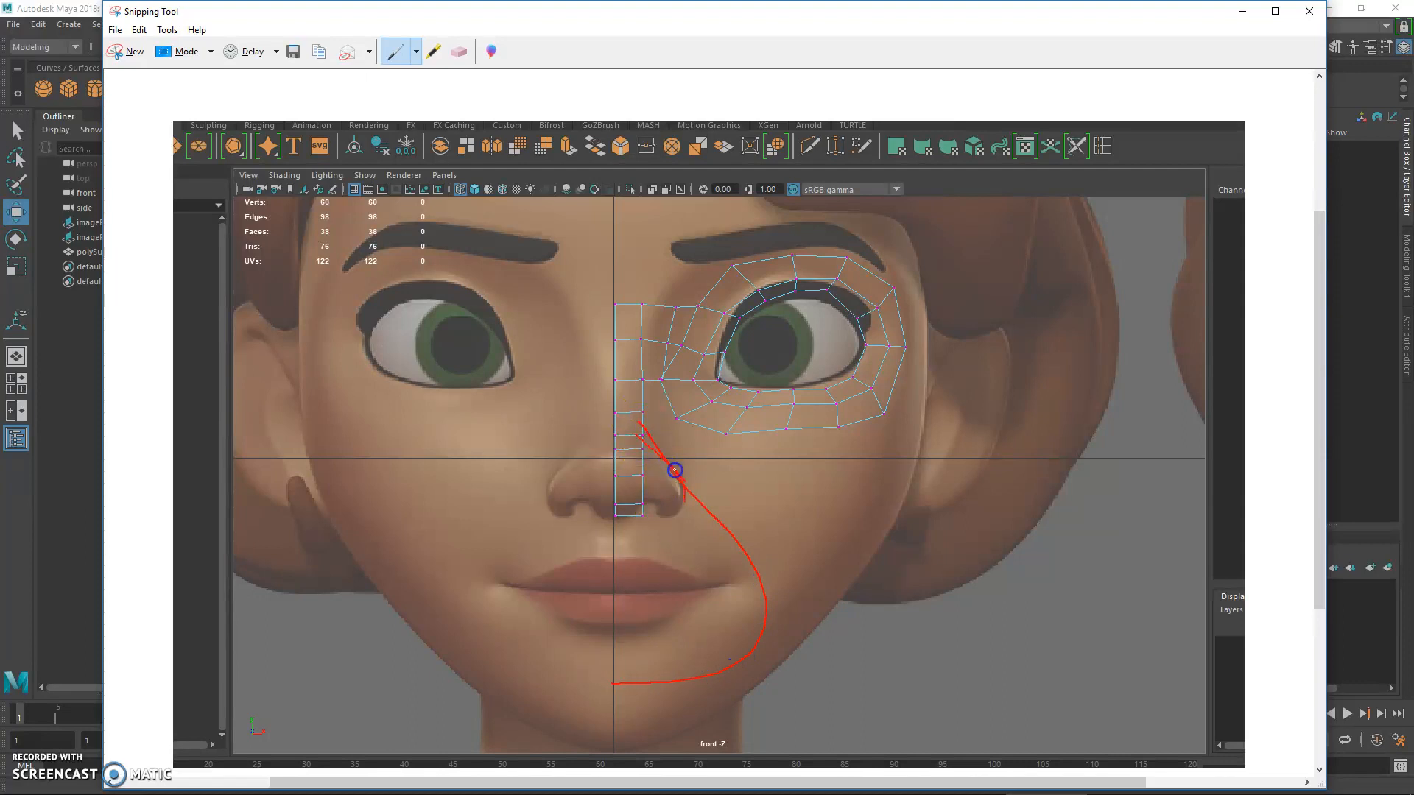
# - Sketch the planned red loop from the nose side around the mouth to the chin on the snip, and return to Maya
pyautogui.moveTo(729, 674); pyautogui.dragTo(604, 699)
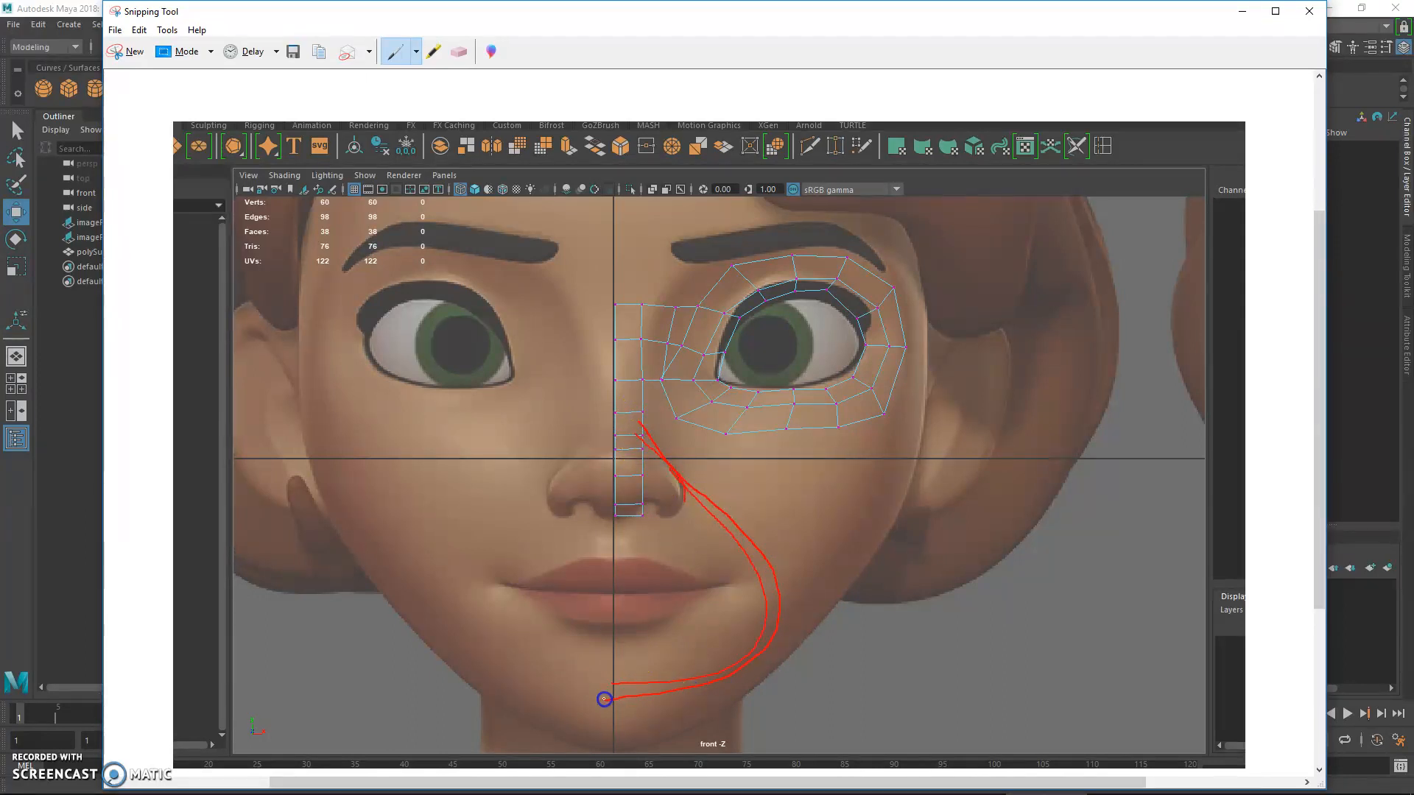
pyautogui.click(1233, 11)
# - Extrude the nose strip's outer side edge above the nostril and move it outward and down past the nose wing in the front view
pyautogui.press('q')
pyautogui.moveTo(649, 394); pyautogui.dragTo(579, 316, button='right')
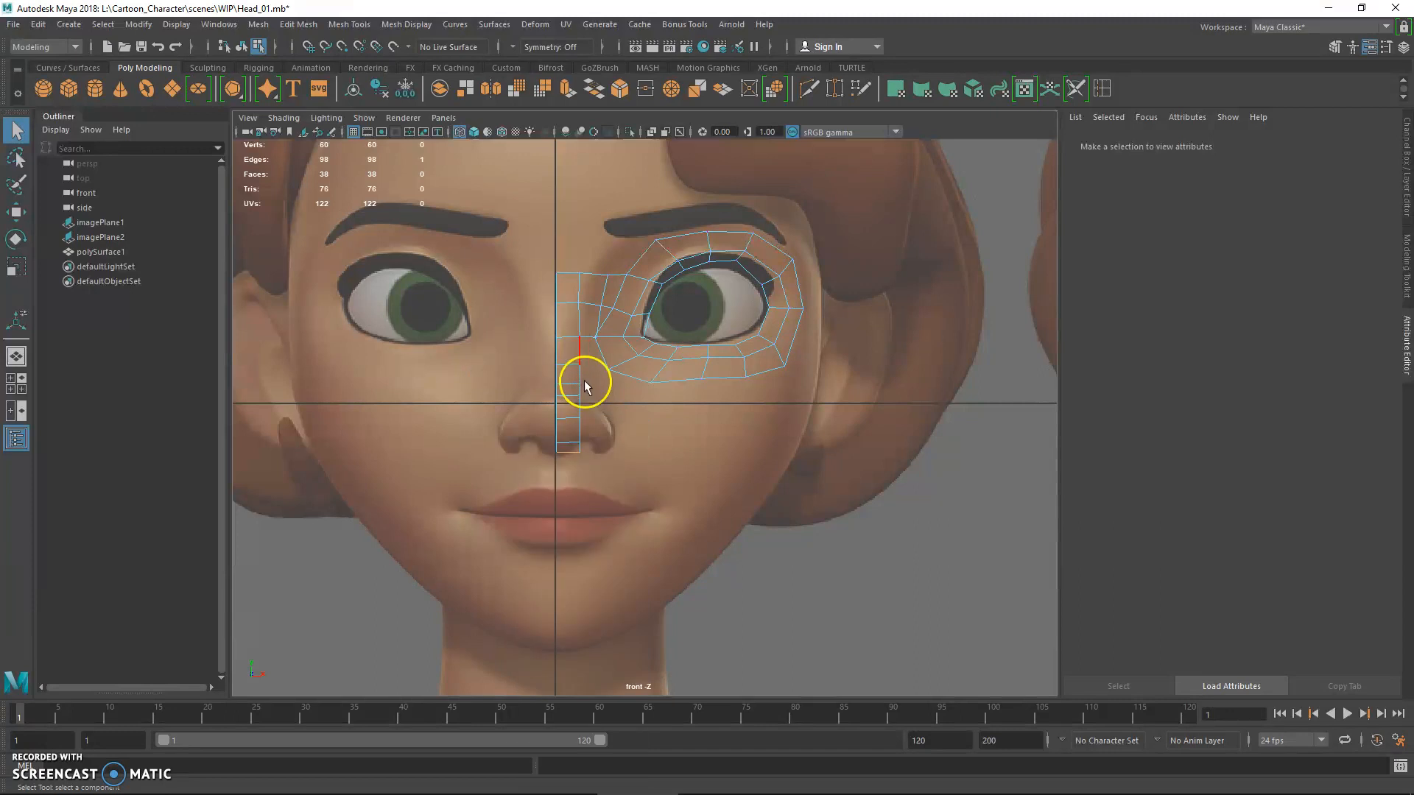
pyautogui.click(581, 390)
pyautogui.press('space')
pyautogui.click(820, 479)
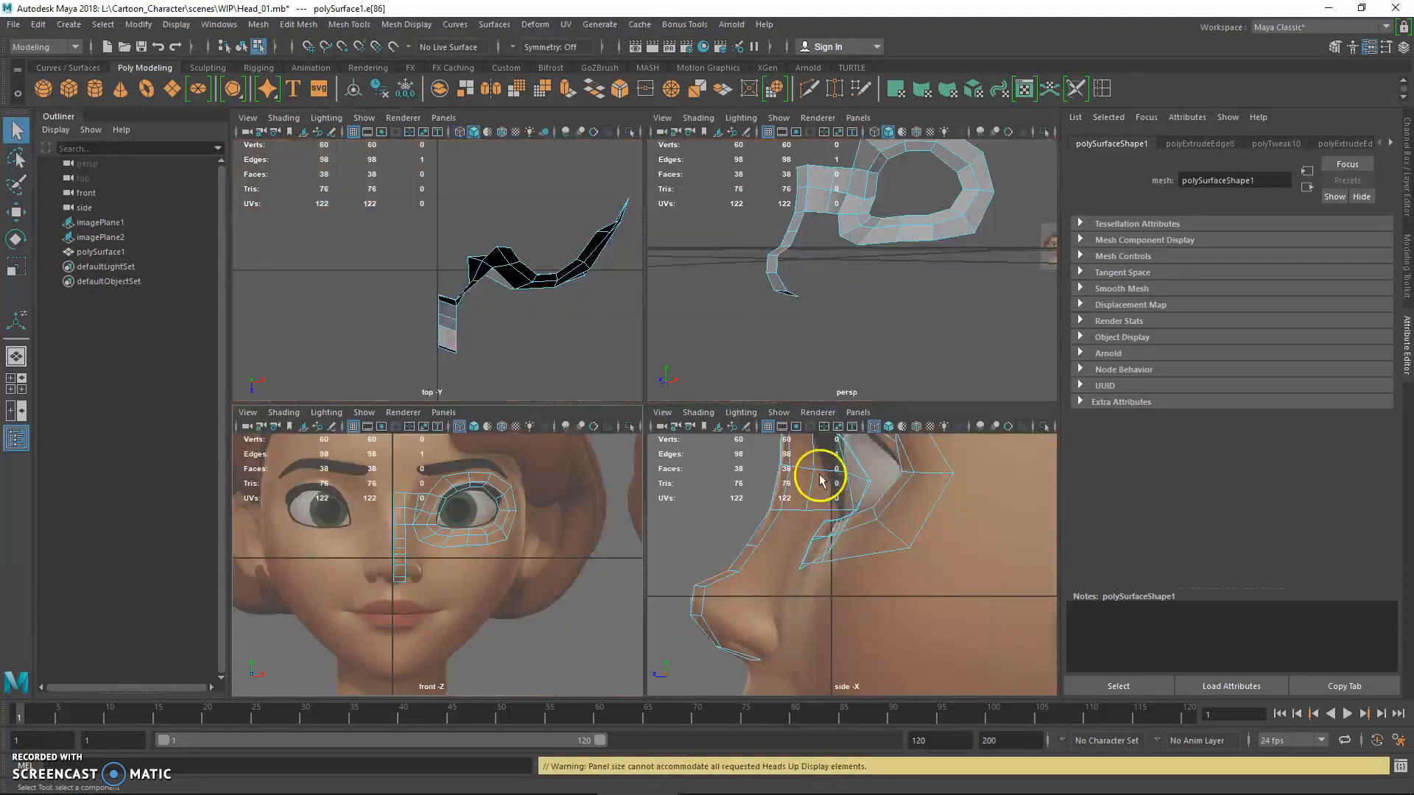
pyautogui.click(773, 570)
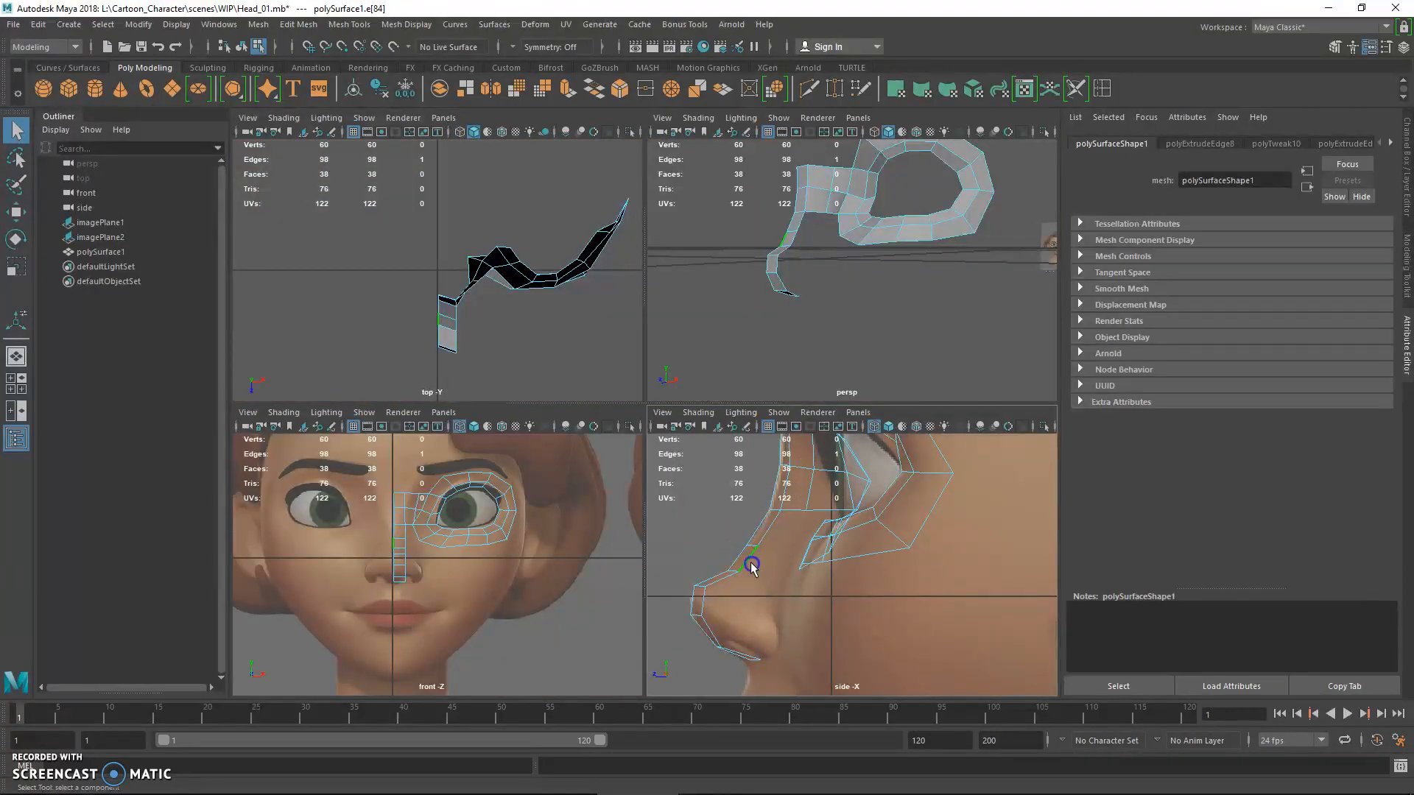
pyautogui.press('w')
pyautogui.scroll(1, 494, 581)
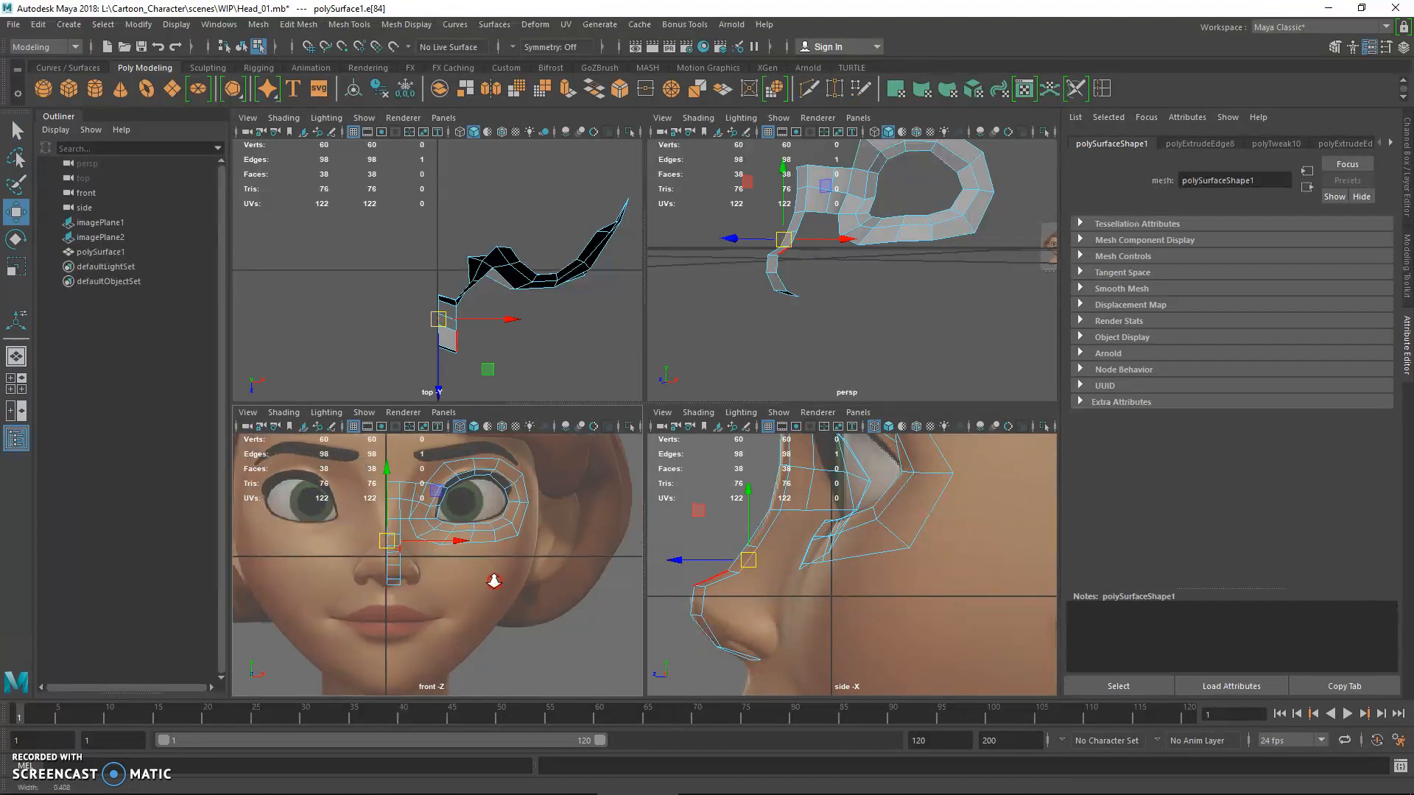
pyautogui.scroll(1, 494, 581)
pyautogui.press('q')
pyautogui.click(495, 571)
pyautogui.click(744, 558)
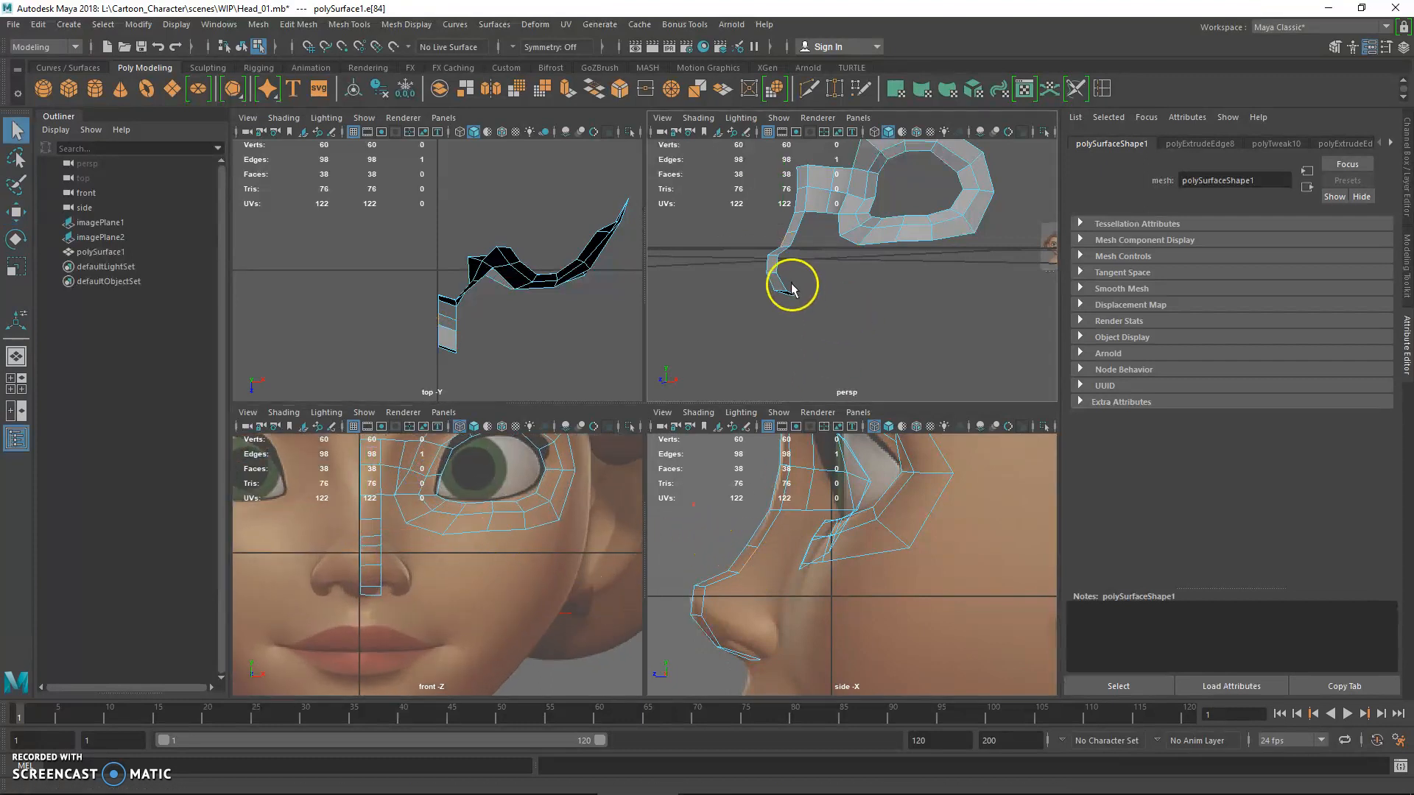
pyautogui.keyDown('alt'); pyautogui.moveTo(788, 284); pyautogui.dragTo(805, 248); pyautogui.keyUp('alt')
pyautogui.keyDown('shift'); pyautogui.moveTo(379, 523); pyautogui.dragTo(394, 530, button='right'); pyautogui.keyUp('shift')
pyautogui.moveTo(388, 532); pyautogui.dragTo(409, 555)
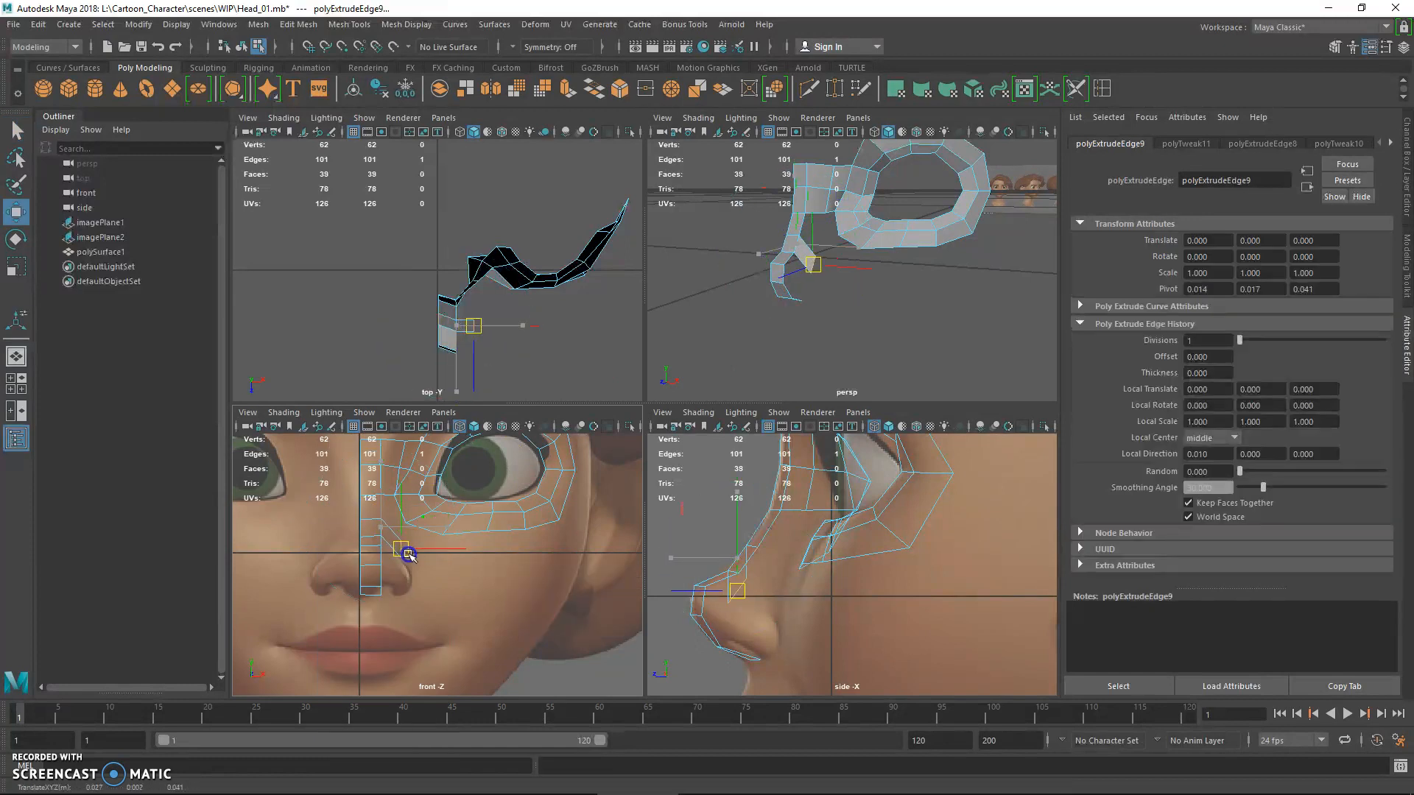
# - Move the new edge back in the side view, and extrude the strip diagonally down across the cheek toward the mouth corner
pyautogui.moveTo(737, 592); pyautogui.dragTo(757, 591)
pyautogui.press('w')
pyautogui.keyDown('alt'); pyautogui.moveTo(420, 589); pyautogui.dragTo(429, 552, button='middle'); pyautogui.keyUp('alt')
pyautogui.moveTo(418, 522); pyautogui.dragTo(489, 586)
pyautogui.press('e')
pyautogui.hotkey('ctrl', 'e')
pyautogui.keyDown('alt'); pyautogui.moveTo(789, 600); pyautogui.dragTo(753, 520, button='middle'); pyautogui.keyUp('alt')
pyautogui.press('q')
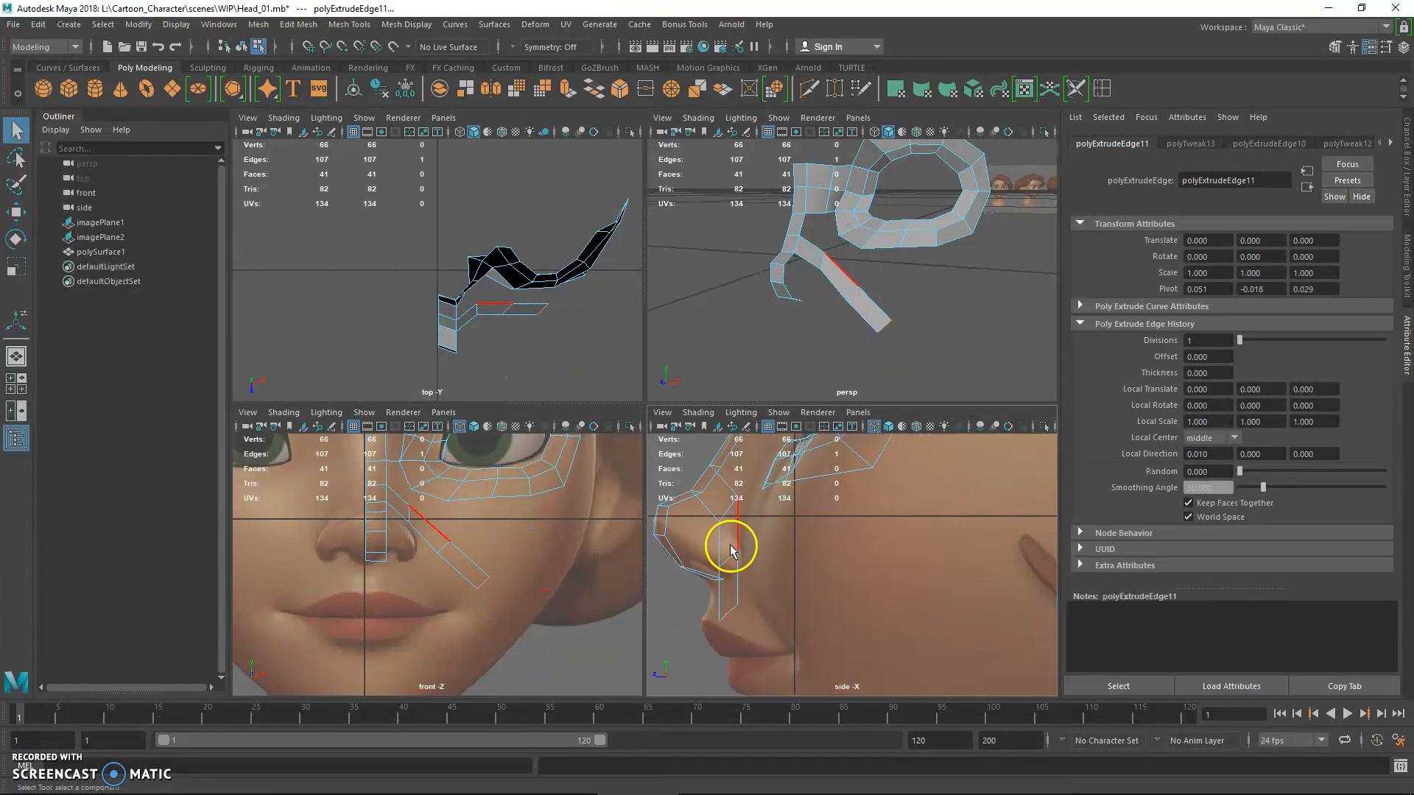
# - Move the cheek strip's two lower cross edges back and up in the side view to follow the face
pyautogui.click(731, 557)
pyautogui.press('w')
pyautogui.moveTo(731, 558); pyautogui.dragTo(759, 545)
pyautogui.press('q')
pyautogui.click(737, 611)
pyautogui.press('w')
pyautogui.moveTo(731, 612); pyautogui.dragTo(769, 582)
pyautogui.keyDown('alt'); pyautogui.moveTo(543, 553); pyautogui.dragTo(551, 542, button='middle'); pyautogui.keyUp('alt')
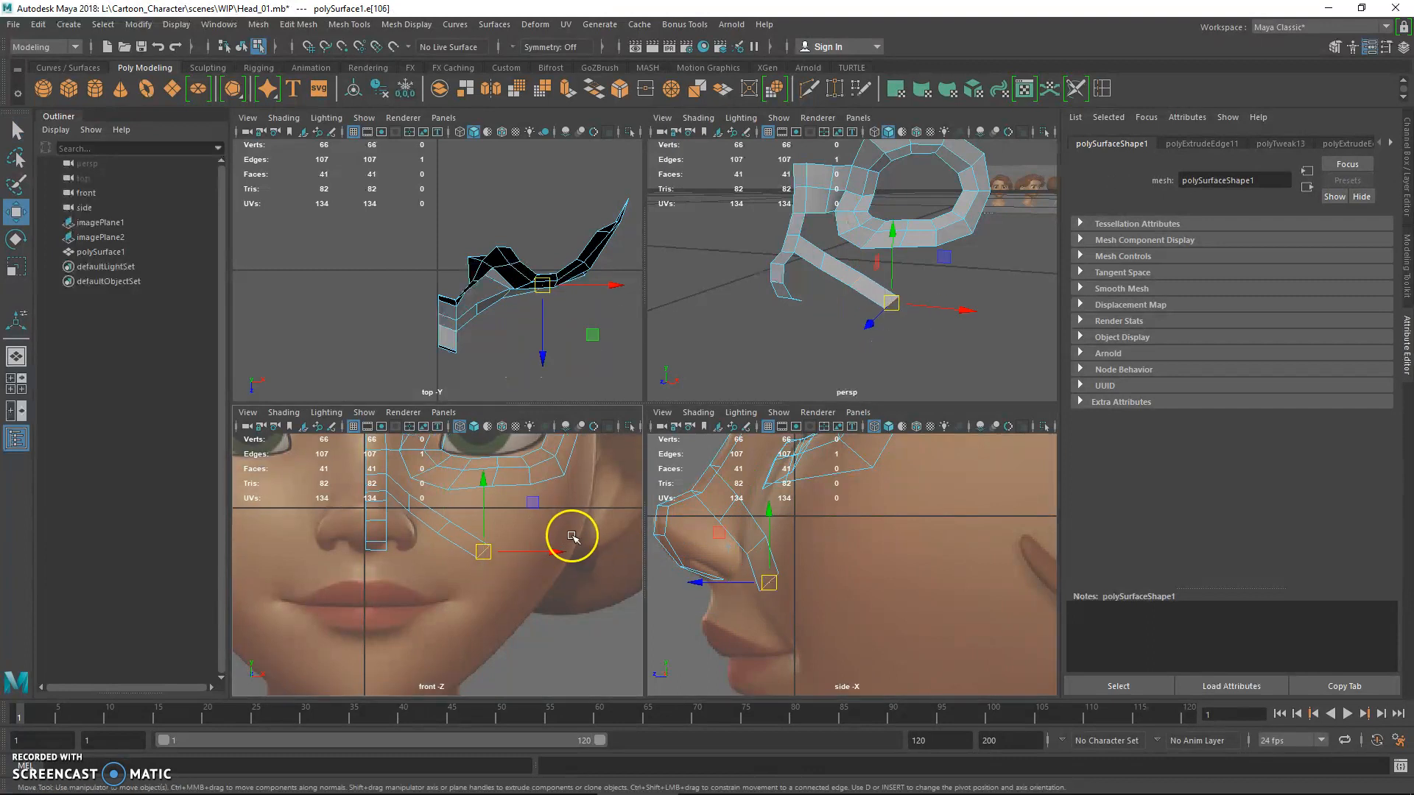
# - Extrude the strip's end edge down past the mouth corner, rotate it, and move the lower edges back in the side view
pyautogui.press('e')
pyautogui.press('w')
pyautogui.moveTo(559, 558); pyautogui.dragTo(489, 616)
pyautogui.press('e')
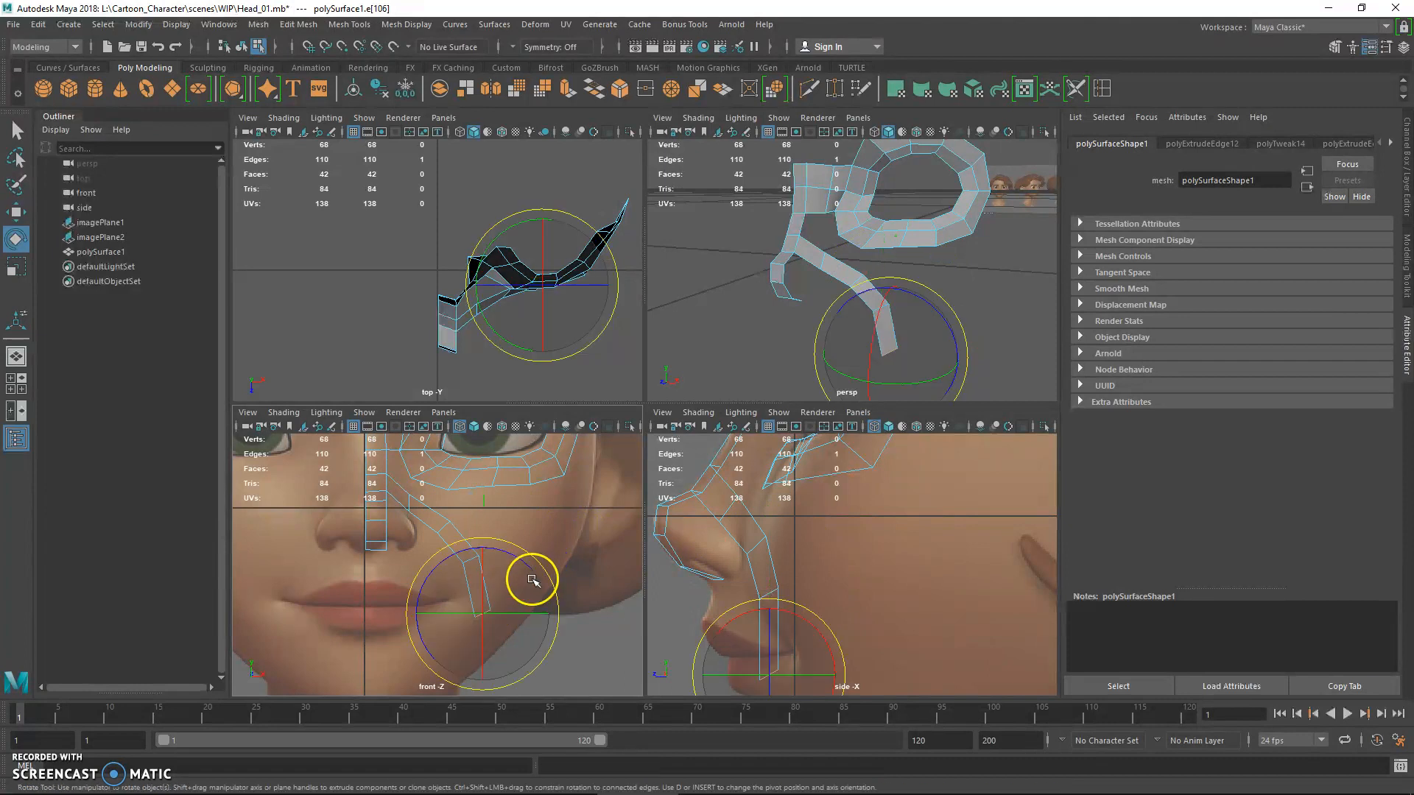
pyautogui.keyDown('alt'); pyautogui.moveTo(779, 584); pyautogui.dragTo(786, 517, button='middle'); pyautogui.keyUp('alt')
pyautogui.press('w')
pyautogui.moveTo(776, 606); pyautogui.dragTo(808, 591)
pyautogui.press('q')
pyautogui.click(771, 530)
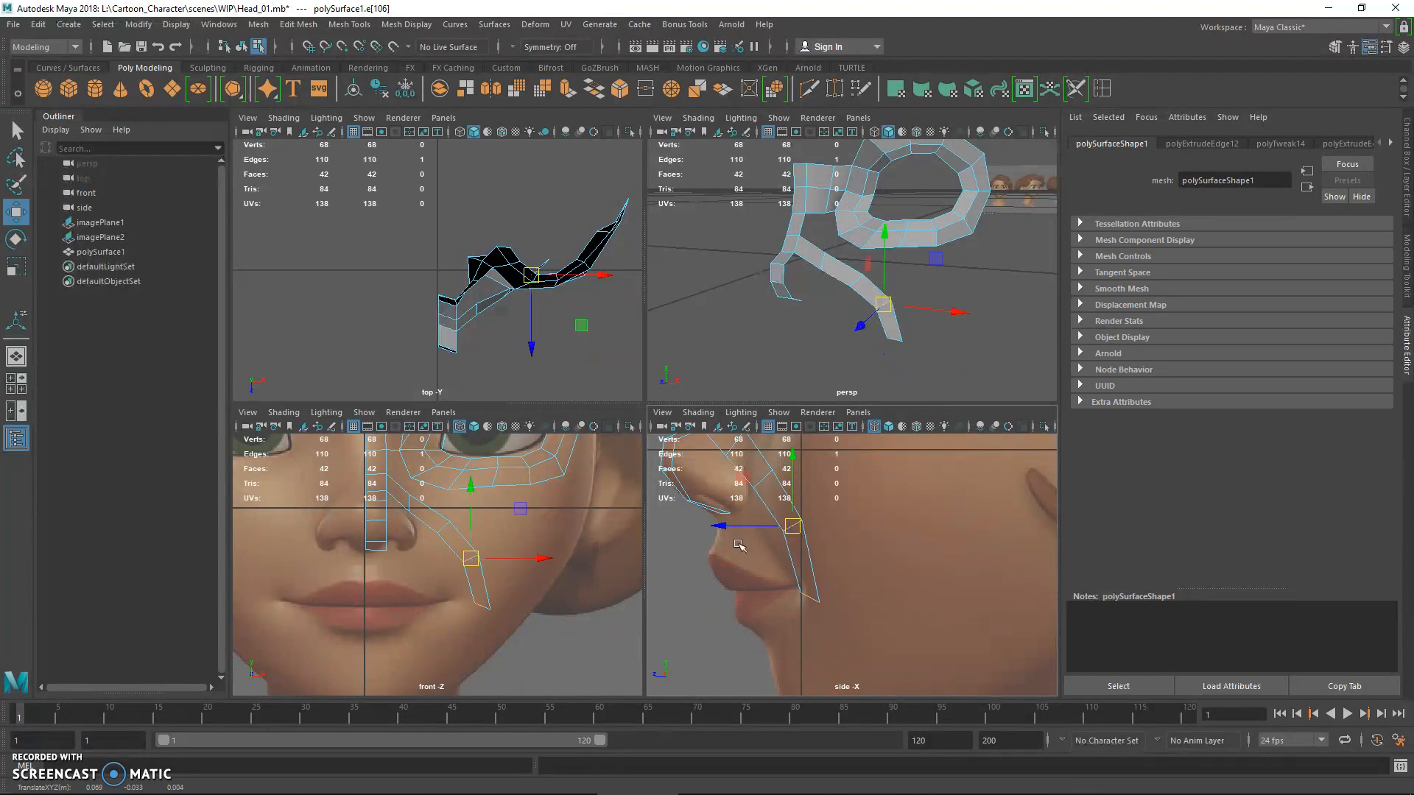
# - Extrude the end edge down and inward below the mouth corner in the front view, and rotate it along the loop
pyautogui.click(484, 606)
pyautogui.press('w')
pyautogui.keyDown('shift'); pyautogui.moveTo(482, 606); pyautogui.dragTo(460, 648); pyautogui.keyUp('shift')
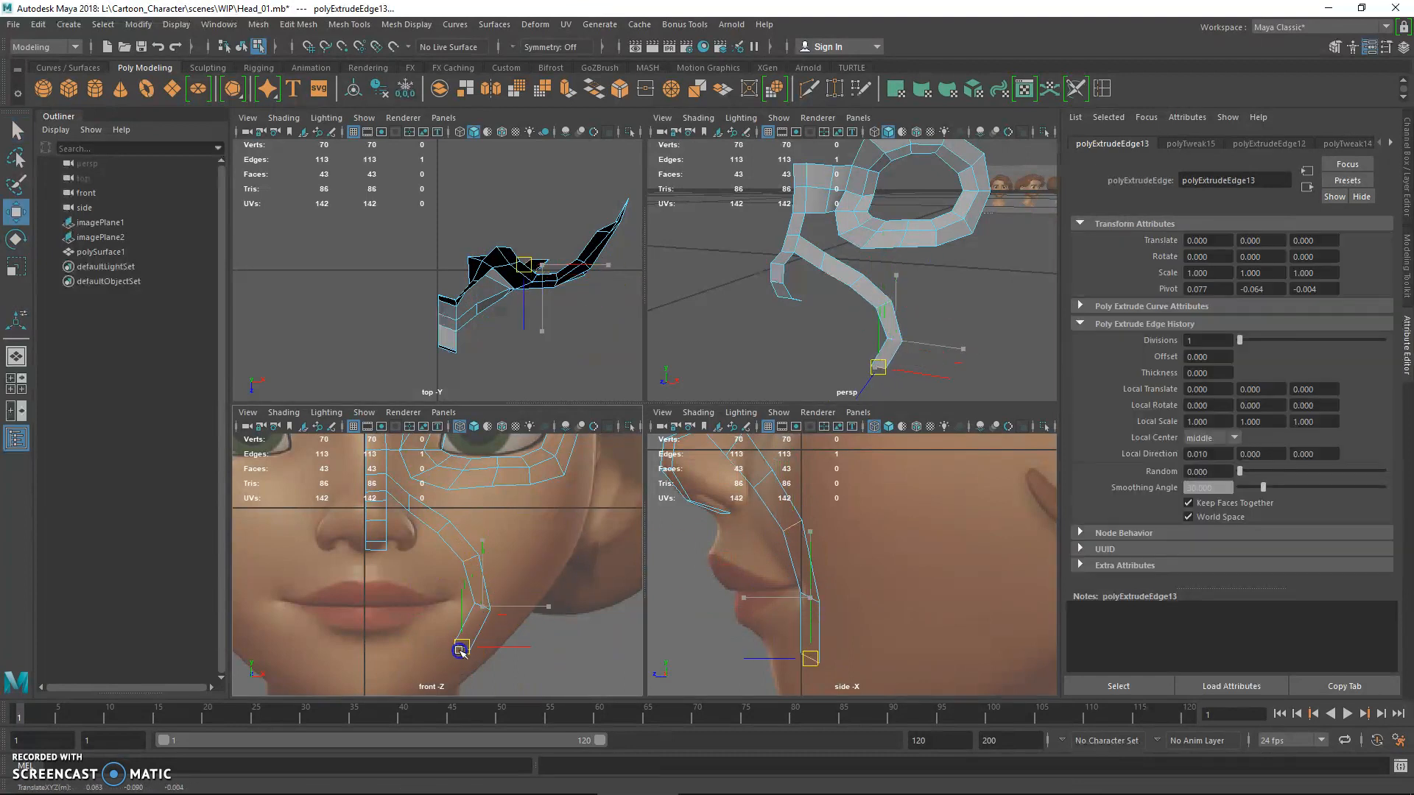
pyautogui.press('e')
pyautogui.moveTo(526, 609); pyautogui.dragTo(518, 669)
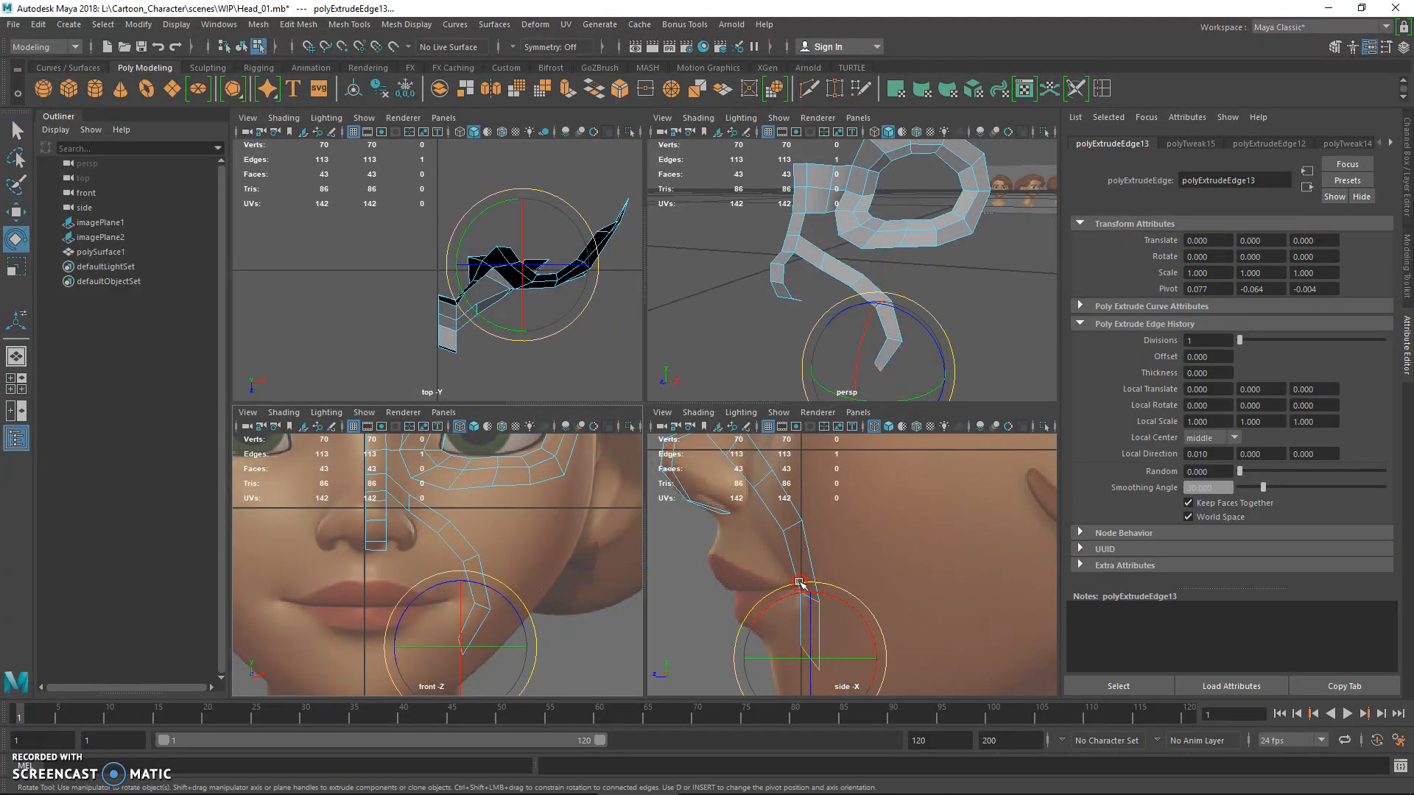
pyautogui.keyDown('alt'); pyautogui.moveTo(800, 584); pyautogui.dragTo(819, 534, button='middle'); pyautogui.keyUp('alt')
# - Extrude the end edge two more times toward the chin, and shift the new edges forward in the side view
pyautogui.press('w')
pyautogui.keyDown('shift'); pyautogui.moveTo(457, 644); pyautogui.dragTo(426, 662); pyautogui.keyUp('shift')
pyautogui.moveTo(818, 631); pyautogui.dragTo(821, 605)
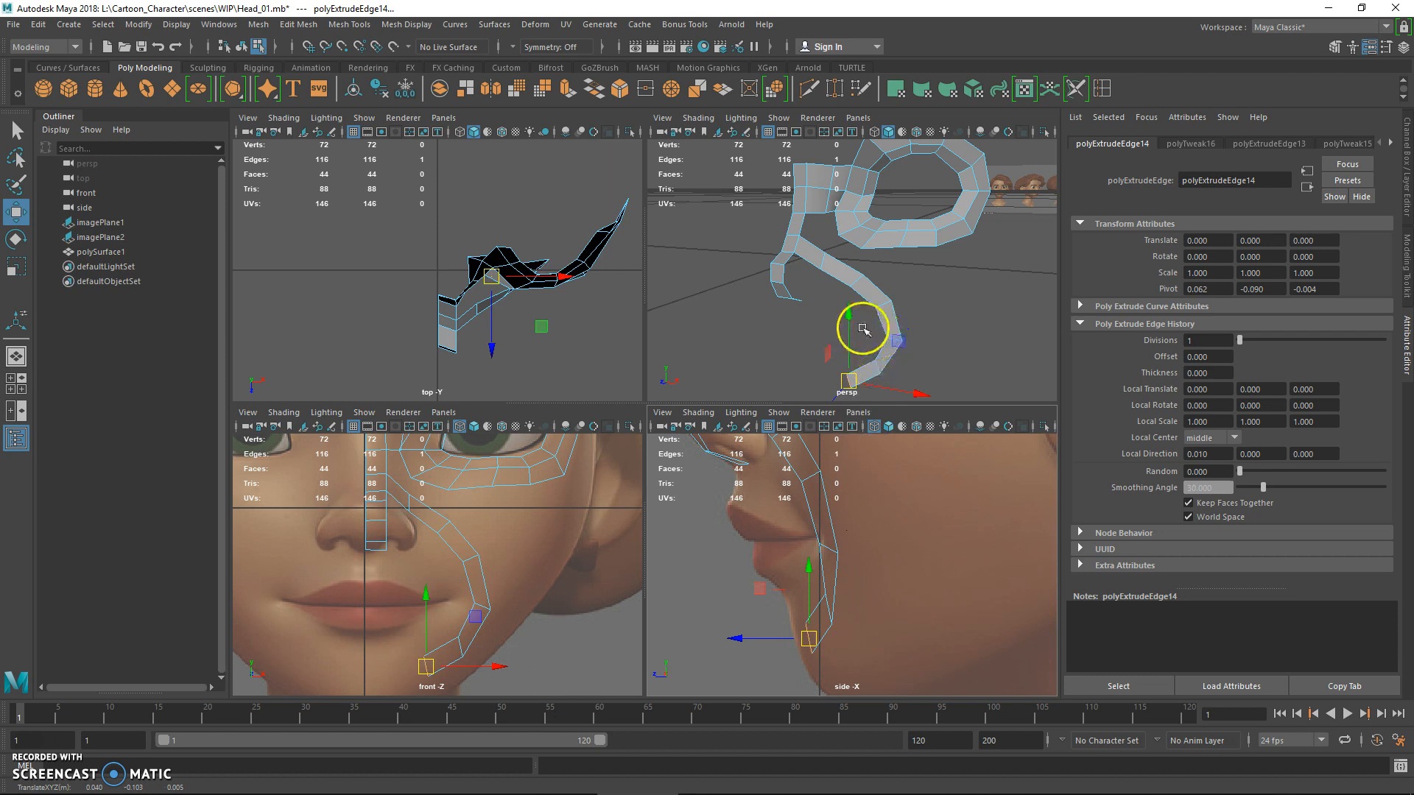
pyautogui.keyDown('shift'); pyautogui.moveTo(426, 665); pyautogui.dragTo(391, 663); pyautogui.keyUp('shift')
pyautogui.moveTo(767, 638); pyautogui.dragTo(769, 638)
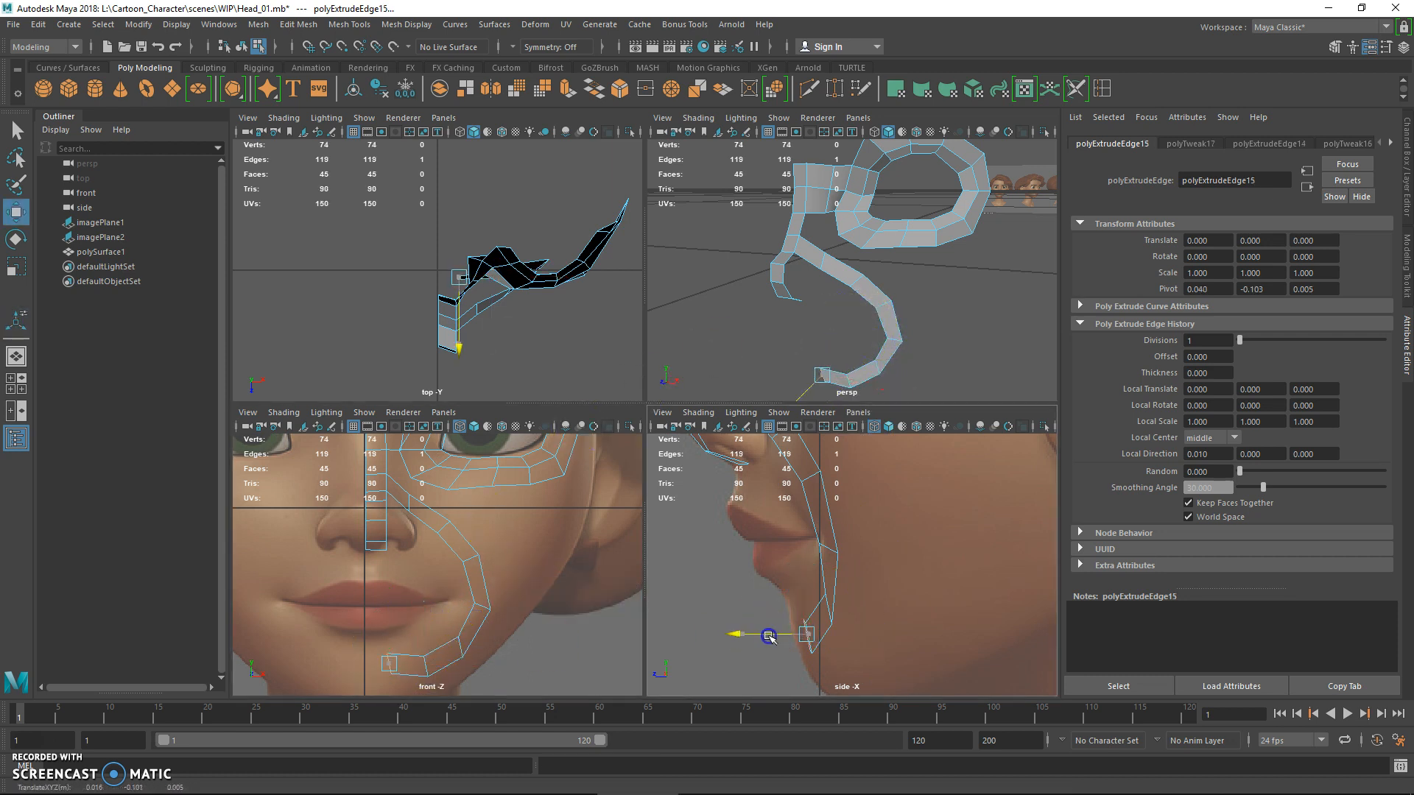
# - Extrude the end edge across the chin to the face's center line
pyautogui.keyDown('alt'); pyautogui.moveTo(855, 351); pyautogui.dragTo(834, 320); pyautogui.keyUp('alt')
pyautogui.moveTo(407, 662)
pyautogui.mouseDown()
pyautogui.moveTo(433, 664)
pyautogui.moveTo(393, 665)
pyautogui.mouseUp()
pyautogui.hotkey('ctrl', 'e')
pyautogui.press('w')
pyautogui.keyDown('alt'); pyautogui.moveTo(400, 654); pyautogui.dragTo(433, 562, button='middle'); pyautogui.keyUp('alt')
# - Switch the mesh to vertex editing and select the four vertices at the chin end of the loop
pyautogui.press('q')
pyautogui.moveTo(417, 570); pyautogui.dragTo(398, 452, button='right')
pyautogui.rightClick(475, 453)
pyautogui.moveTo(486, 356); pyautogui.dragTo(432, 357, button='right')
pyautogui.click(411, 567)
pyautogui.moveTo(405, 567); pyautogui.dragTo(432, 577)
pyautogui.press('w')
pyautogui.press('q')
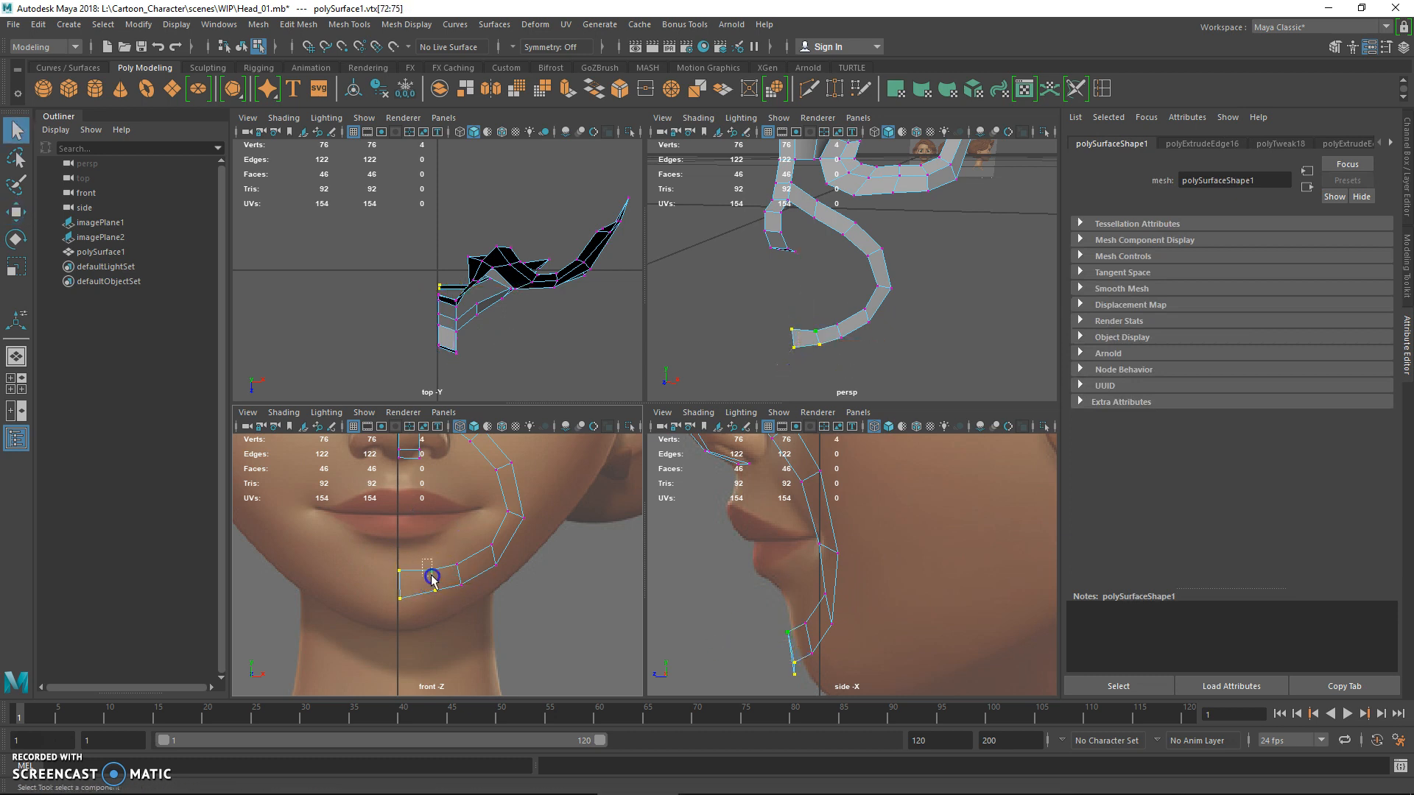
# - Move the loop's lower vertices beside the chin back in the side view to round the strip around the jaw
pyautogui.click(445, 600)
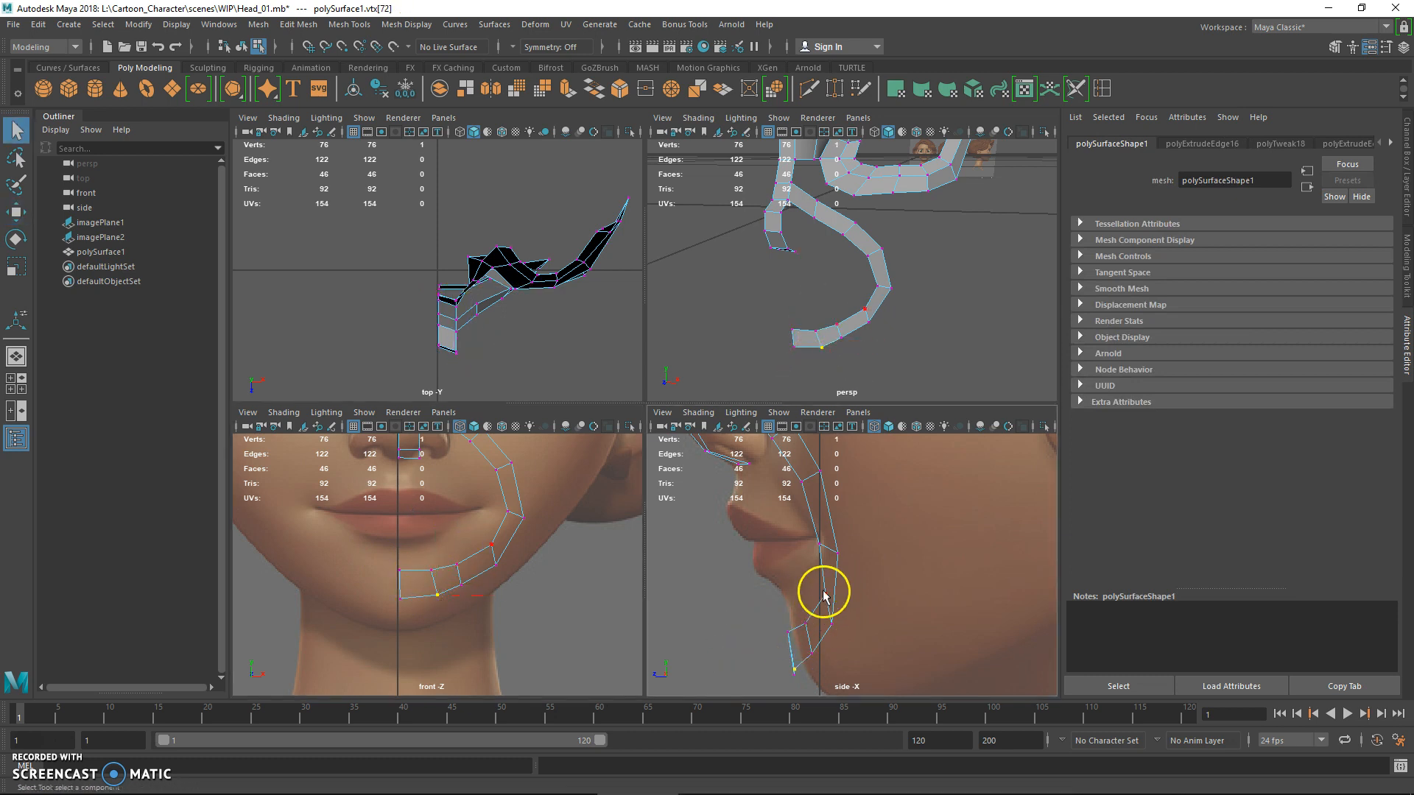
pyautogui.press('w')
pyautogui.moveTo(833, 625); pyautogui.dragTo(805, 665)
pyautogui.press('q')
pyautogui.press('w')
pyautogui.press('q')
pyautogui.press('w')
pyautogui.press('q')
pyautogui.press('w')
pyautogui.press('q')
# - Fit the chin's center-line vertices to the chin profile in the side view
pyautogui.click(793, 669)
pyautogui.press('w')
pyautogui.press('q')
pyautogui.press('w')
pyautogui.moveTo(797, 645); pyautogui.dragTo(801, 634)
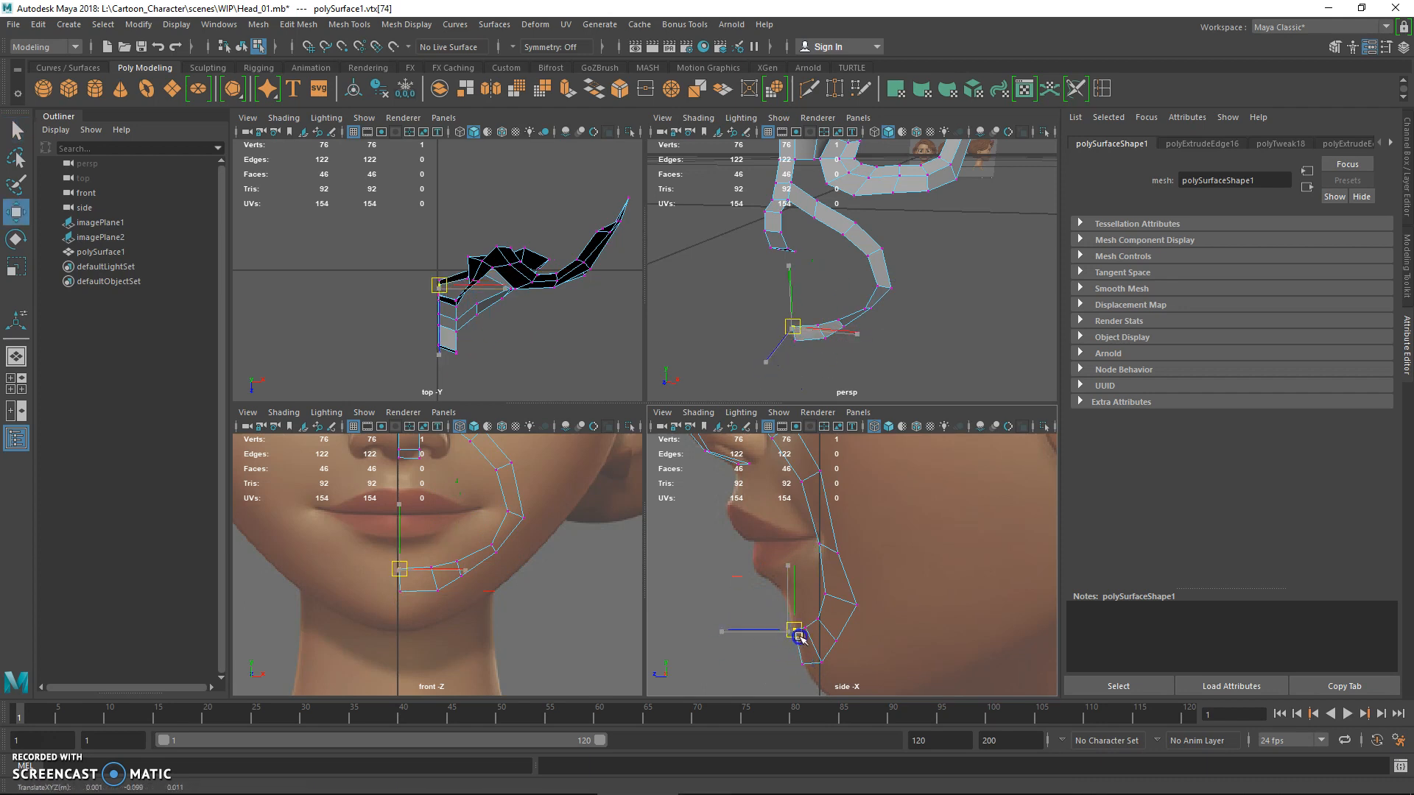
pyautogui.keyDown('alt'); pyautogui.moveTo(788, 373); pyautogui.dragTo(771, 342); pyautogui.keyUp('alt')
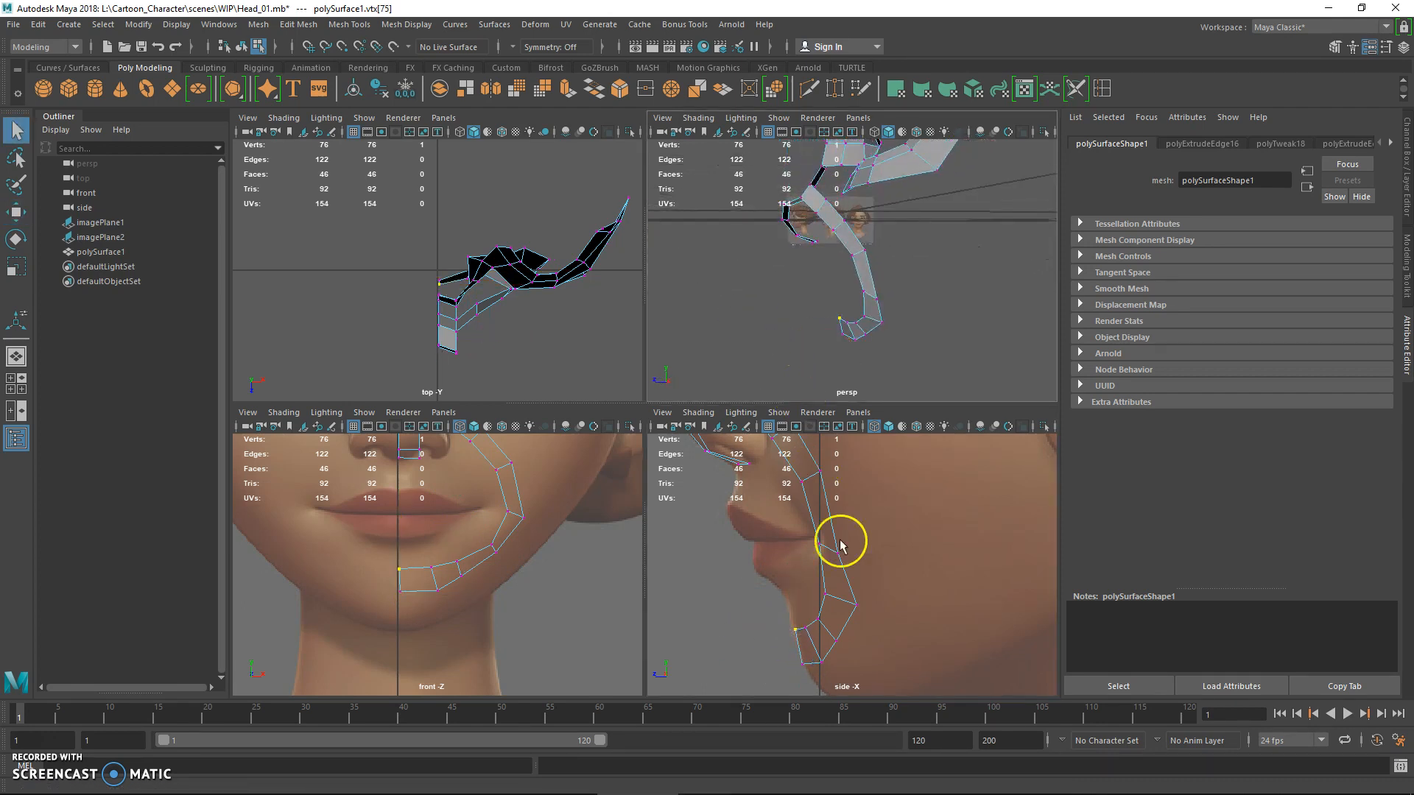
# - Adjust the vertices between the chin and the lower bend of the loop in the side view
pyautogui.press('w')
pyautogui.click(808, 660)
pyautogui.press('q')
pyautogui.moveTo(804, 605); pyautogui.dragTo(833, 647)
pyautogui.press('w')
pyautogui.press('q')
pyautogui.press('w')
pyautogui.press('q')
# - Reposition the loop vertices beside the mouth corner in the side view to even out the strip
pyautogui.moveTo(829, 544); pyautogui.dragTo(844, 566)
pyautogui.press('w')
pyautogui.moveTo(842, 555)
pyautogui.mouseDown()
pyautogui.moveTo(851, 547)
pyautogui.moveTo(826, 554)
pyautogui.moveTo(823, 539)
pyautogui.mouseUp()
pyautogui.press('w')
pyautogui.press('q')
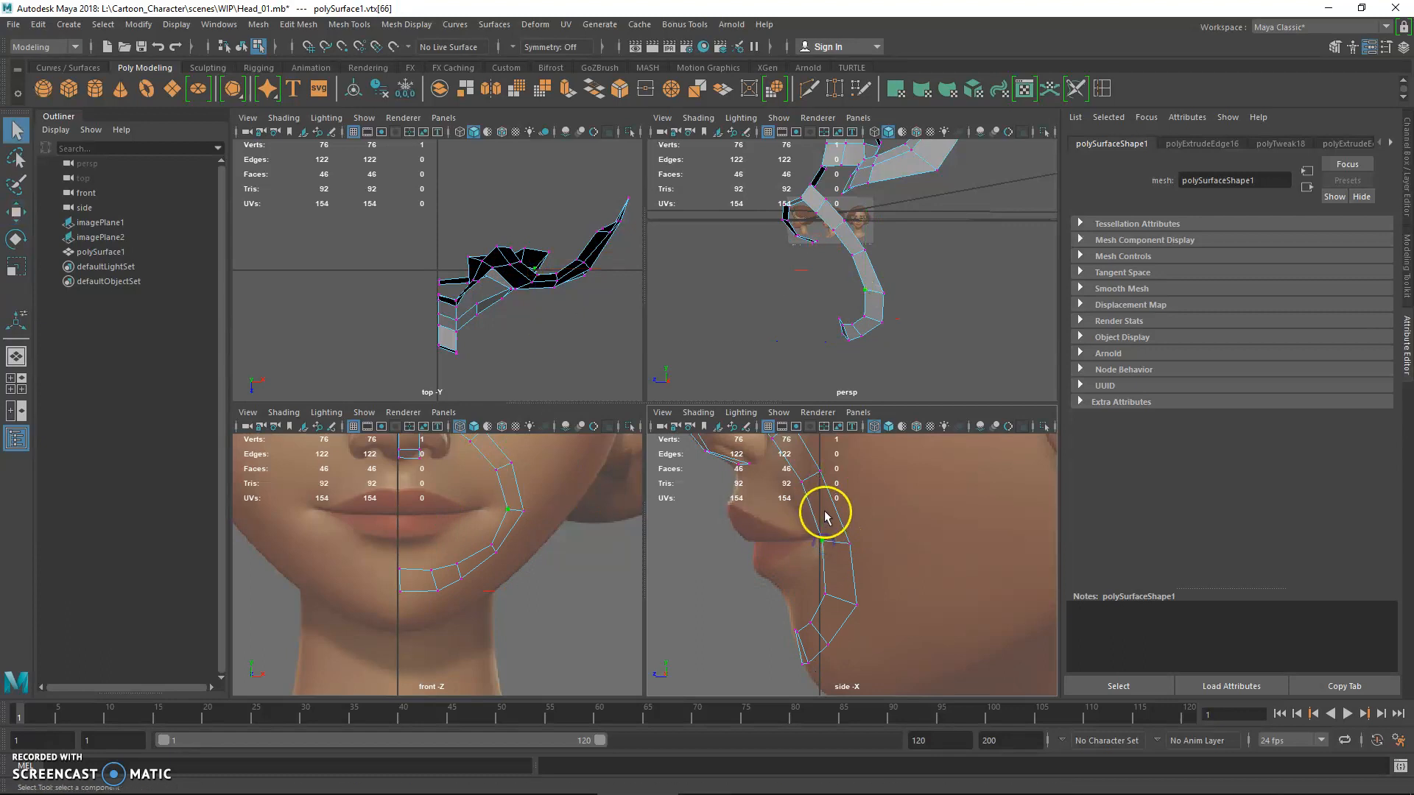
pyautogui.keyDown('alt'); pyautogui.moveTo(825, 509); pyautogui.dragTo(817, 540, button='middle'); pyautogui.keyUp('alt')
pyautogui.press('w')
pyautogui.moveTo(810, 506); pyautogui.dragTo(817, 518)
pyautogui.press('q')
# - Adjust the outer vertices of the loop below the mouth corner and along the cheek in the side view
pyautogui.moveTo(841, 620)
pyautogui.mouseDown()
pyautogui.moveTo(855, 643)
pyautogui.moveTo(858, 620)
pyautogui.mouseUp()
pyautogui.press('w')
pyautogui.press('q')
pyautogui.moveTo(818, 505); pyautogui.dragTo(830, 526)
pyautogui.press('w')
pyautogui.moveTo(827, 525); pyautogui.dragTo(846, 584)
pyautogui.press('q')
pyautogui.press('w')
pyautogui.press('q')
# - Reposition the upper strip vertices behind the nose wing in the side view
pyautogui.keyDown('alt'); pyautogui.moveTo(792, 479); pyautogui.dragTo(791, 548, button='middle'); pyautogui.keyUp('alt')
pyautogui.press('q')
pyautogui.moveTo(764, 562); pyautogui.dragTo(773, 535)
pyautogui.press('w')
pyautogui.press('q')
pyautogui.click(752, 559)
pyautogui.press('w')
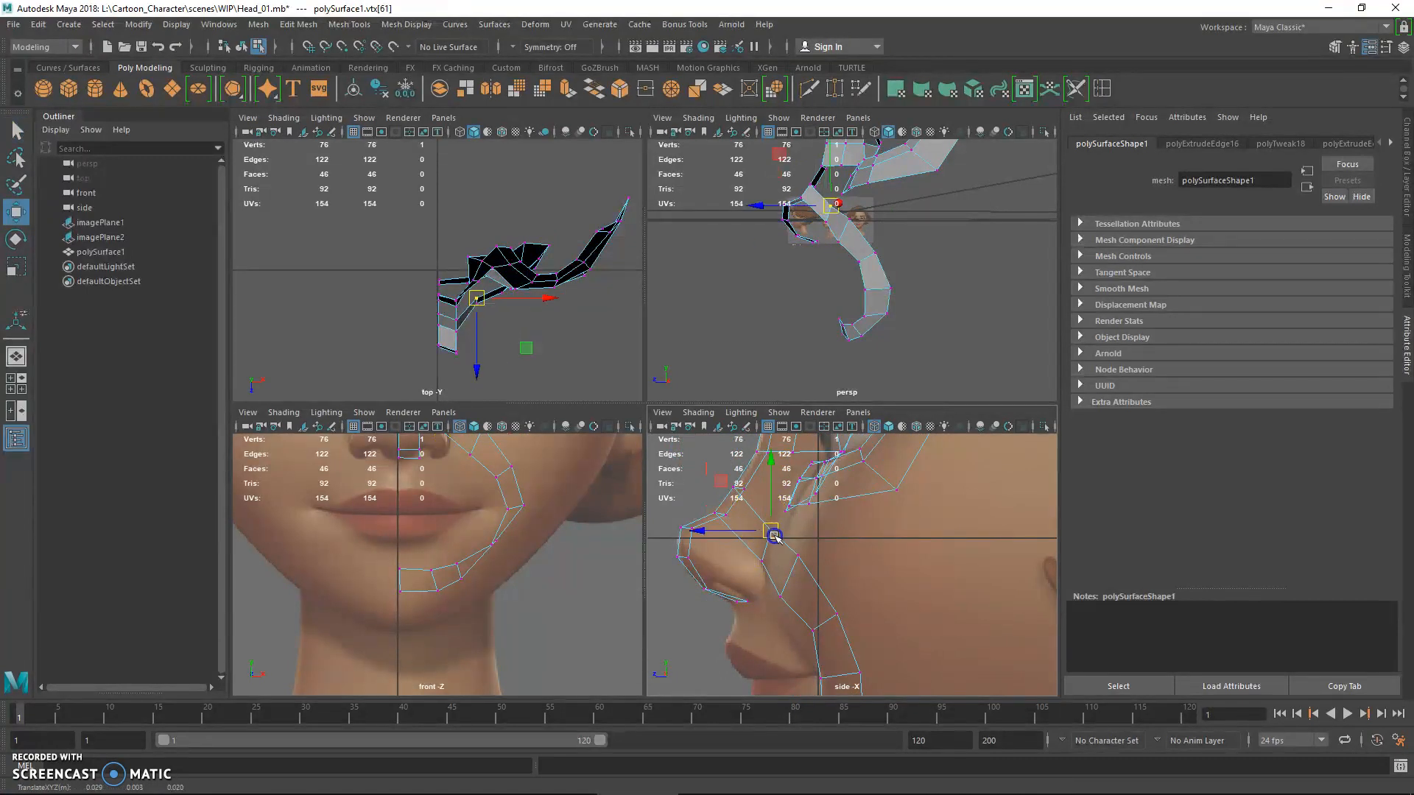
# - Fine-tune the strip's cheek vertices below the nose wing in the side view
pyautogui.moveTo(792, 609); pyautogui.dragTo(793, 610)
pyautogui.press('w')
pyautogui.moveTo(782, 597); pyautogui.dragTo(779, 603)
pyautogui.press('q')
pyautogui.press('w')
# - Adjust the vertices from the cheek down past the mouth corner in the side view to smooth the loop's curve
pyautogui.moveTo(792, 547); pyautogui.dragTo(854, 662)
pyautogui.press('q')
pyautogui.press('w')
pyautogui.press('q')
pyautogui.press('w')
pyautogui.press('q')
pyautogui.press('w')
pyautogui.keyDown('alt'); pyautogui.moveTo(854, 663); pyautogui.dragTo(834, 605, button='middle'); pyautogui.keyUp('alt')
pyautogui.moveTo(834, 605); pyautogui.dragTo(835, 604)
pyautogui.press('w')
pyautogui.moveTo(848, 669); pyautogui.dragTo(837, 664)
# - Examine the mouth loop in the enlarged perspective view by selecting its faces from the nose side to the chin
pyautogui.keyDown('alt'); pyautogui.moveTo(751, 331); pyautogui.dragTo(700, 388); pyautogui.keyUp('alt')
pyautogui.press('space')
pyautogui.keyDown('alt'); pyautogui.moveTo(700, 388); pyautogui.dragTo(689, 458, button='middle'); pyautogui.keyUp('alt')
pyautogui.press('q')
pyautogui.moveTo(704, 269); pyautogui.dragTo(706, 290, button='right')
pyautogui.click(712, 254)
pyautogui.click(719, 252)
pyautogui.doubleClick(719, 252)
pyautogui.keyDown('alt'); pyautogui.moveTo(741, 237); pyautogui.dragTo(744, 325); pyautogui.keyUp('alt')
pyautogui.doubleClick(653, 374)
pyautogui.keyDown('alt'); pyautogui.moveTo(694, 403); pyautogui.dragTo(764, 416); pyautogui.keyUp('alt')
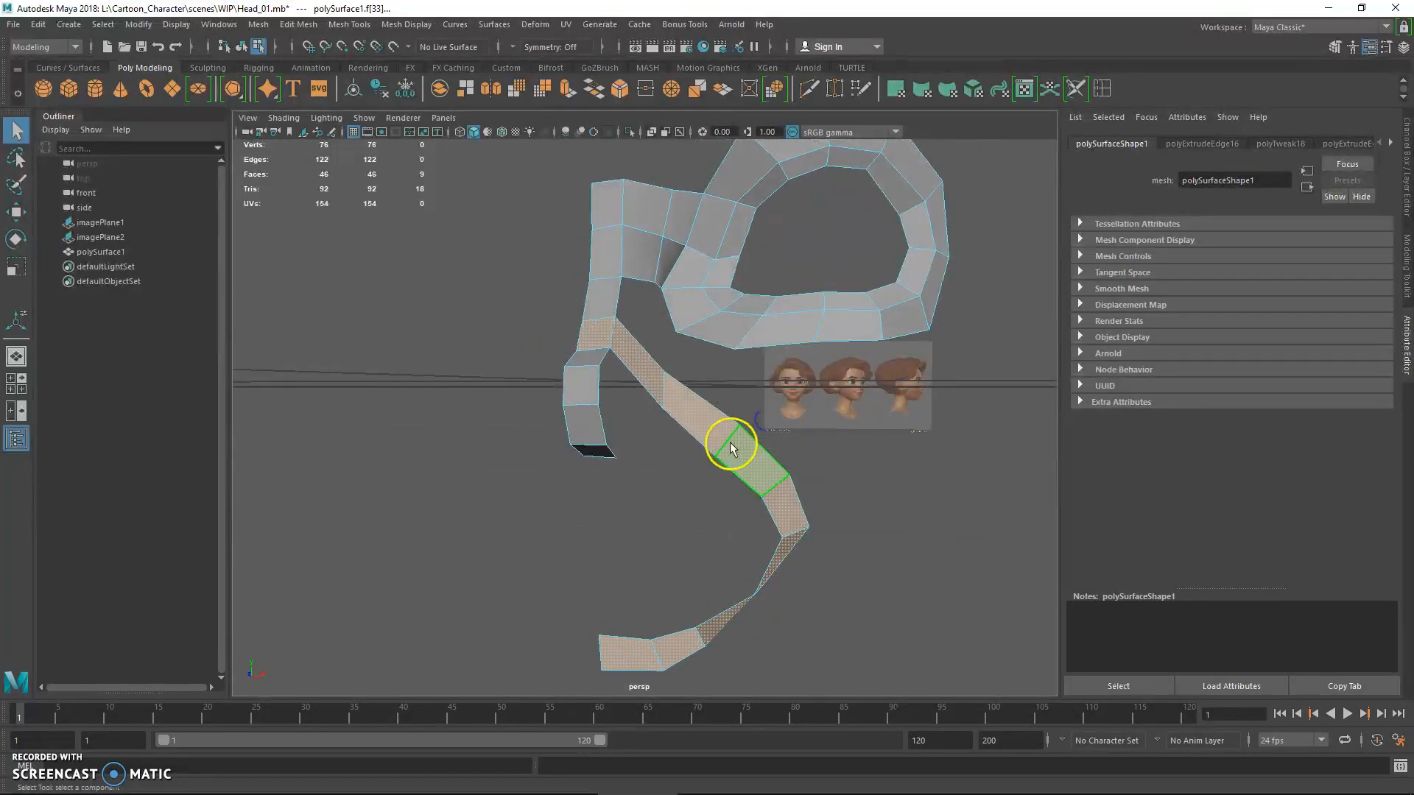
# - Return to the four-view layout and vertex editing, and adjust the outer and inner vertices at the loop's lower bend
pyautogui.press('space')
pyautogui.moveTo(509, 356); pyautogui.dragTo(441, 354, button='right')
pyautogui.click(525, 503)
pyautogui.click(493, 545)
pyautogui.click(500, 550)
pyautogui.press('w')
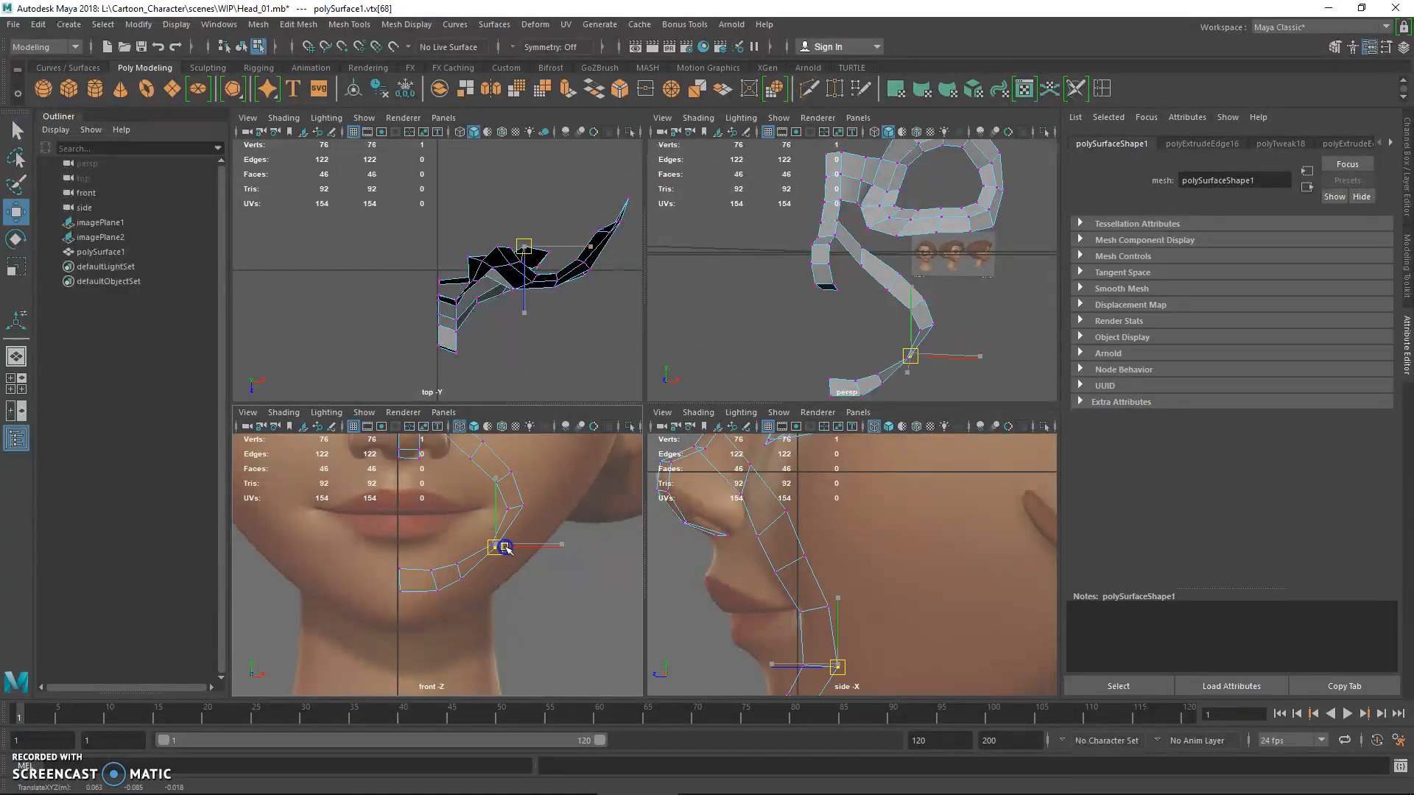
pyautogui.click(489, 548)
pyautogui.press('q')
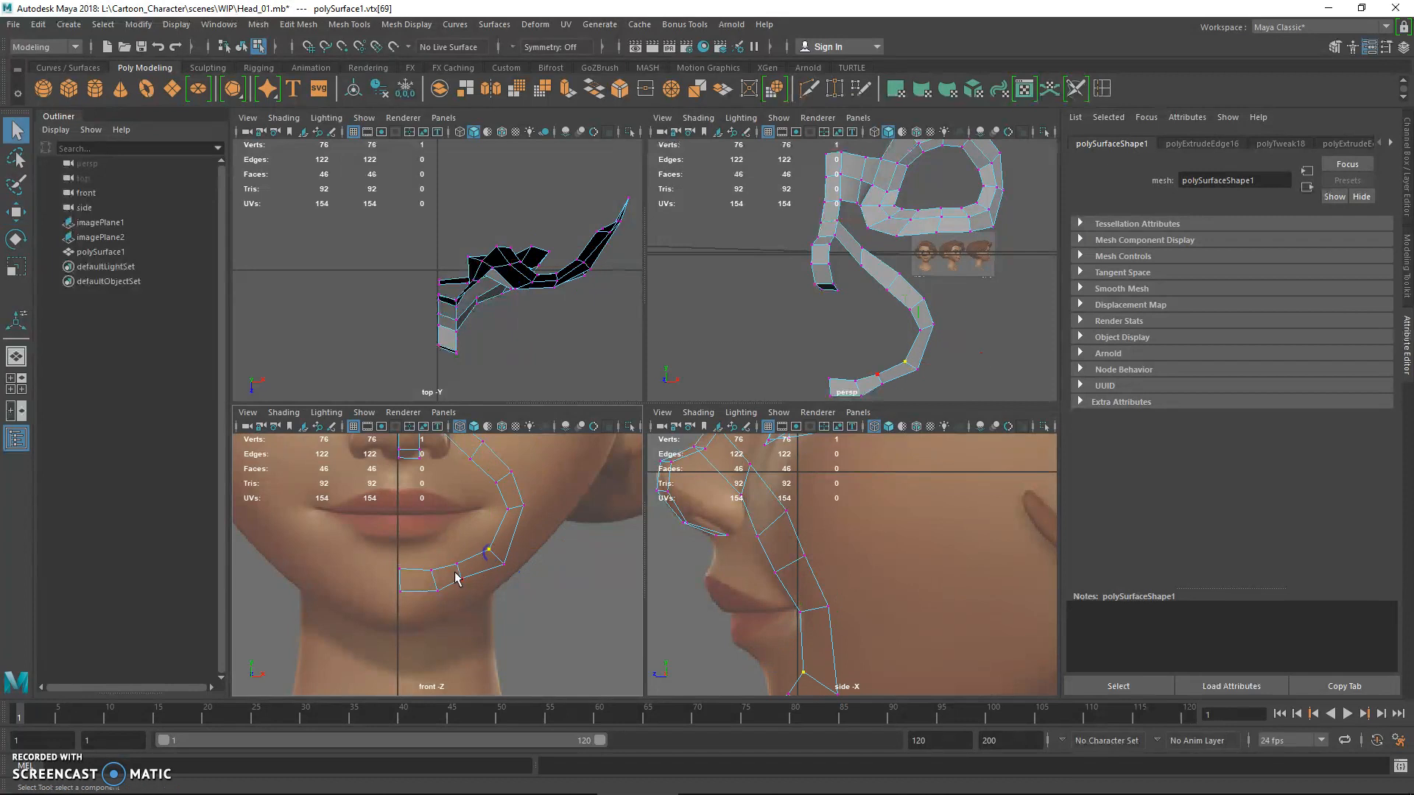
# - Move the vertices between the lower bend and the chin outward in the front view to even their spacing
pyautogui.moveTo(469, 587); pyautogui.dragTo(470, 587)
pyautogui.press('w')
pyautogui.press('q')
pyautogui.press('w')
pyautogui.press('q')
pyautogui.click(473, 573)
# - Move the inner and outer vertices of the loop's lower bend outward in the front view to round the curve
pyautogui.press('q')
pyautogui.press('w')
pyautogui.click(497, 554)
pyautogui.press('q')
pyautogui.press('w')
pyautogui.click(513, 562)
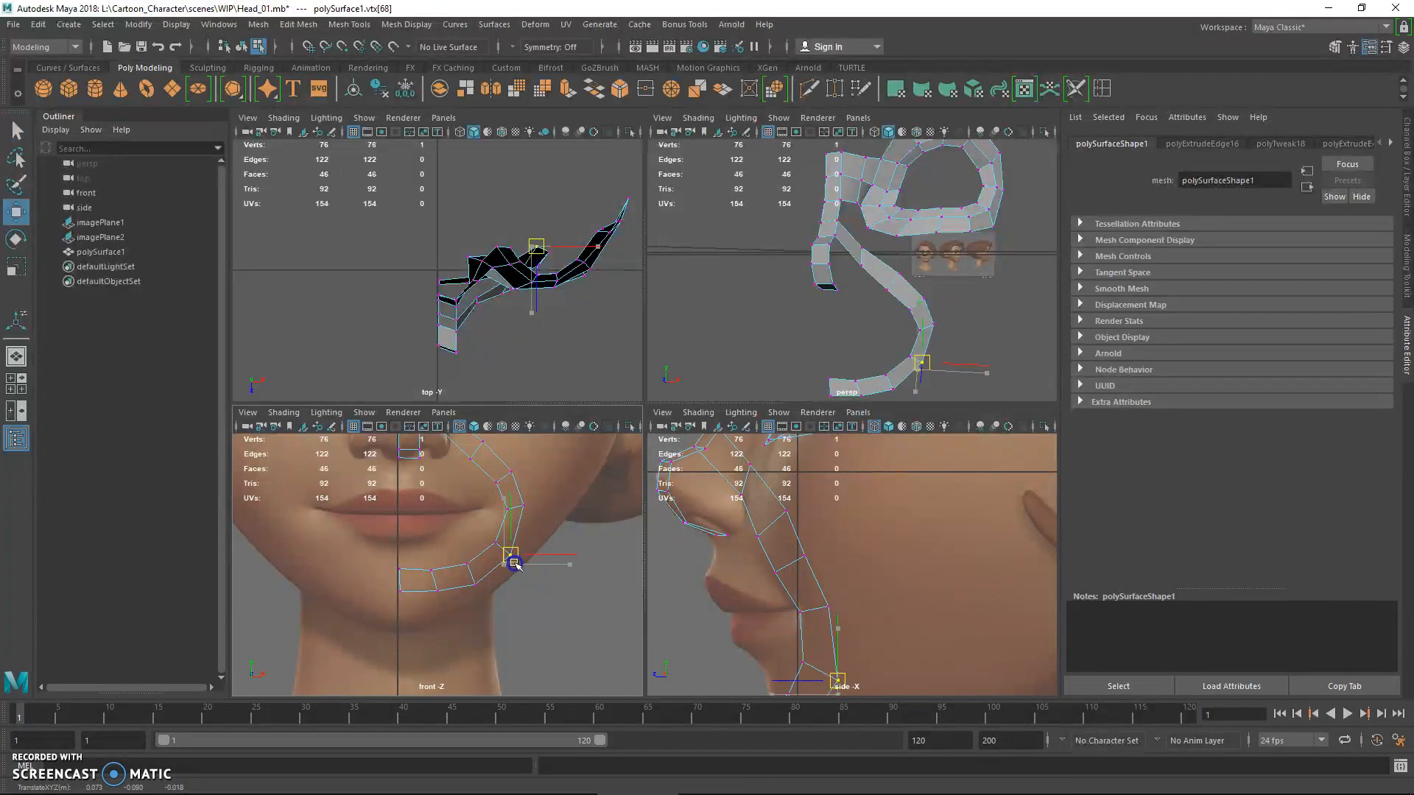
pyautogui.press('q')
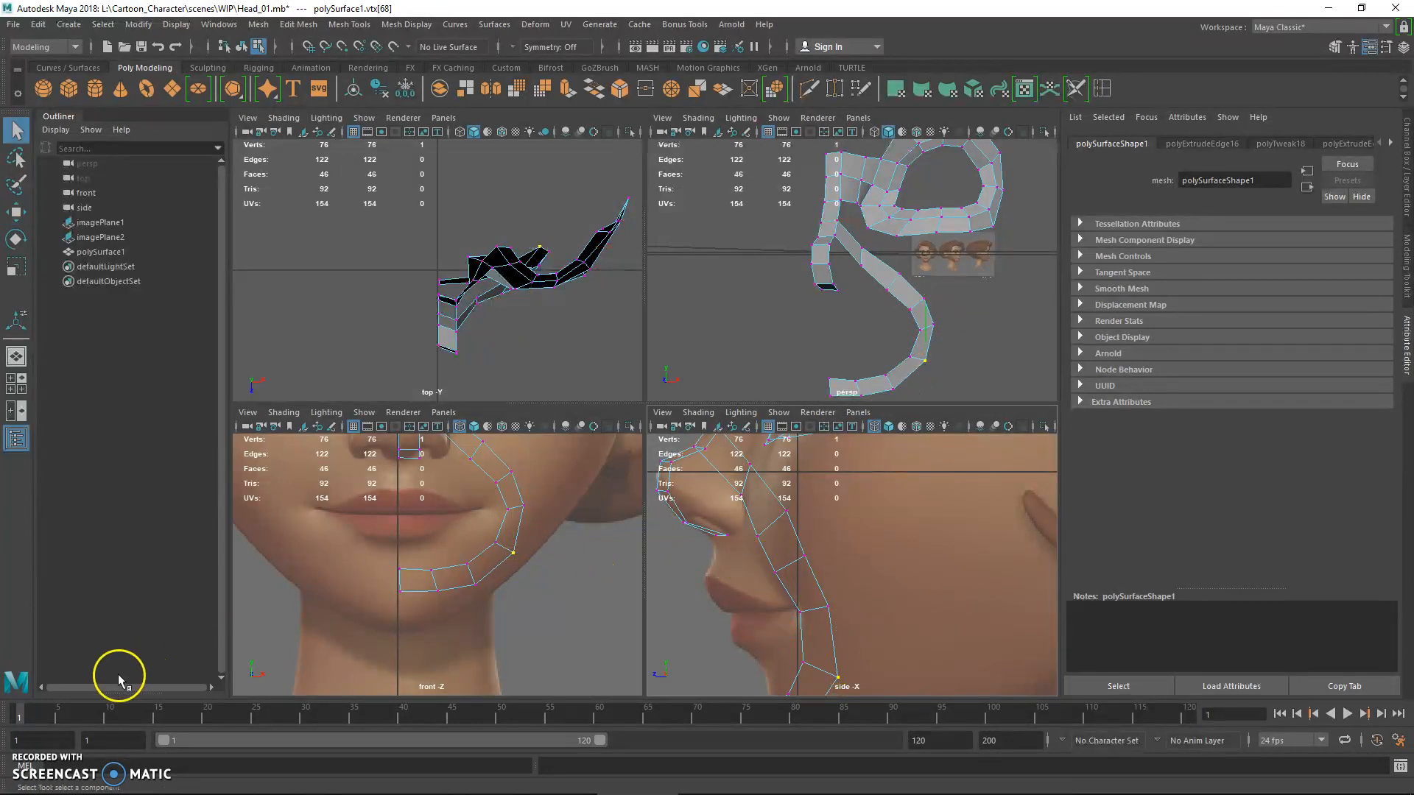